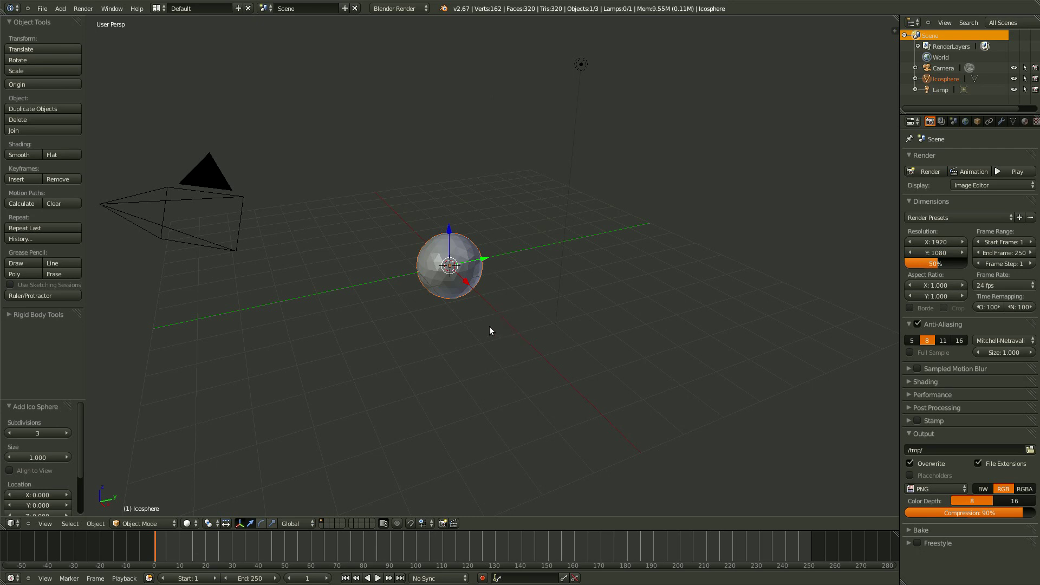
- Test-render the icosphere and brighten the world's horizon color to light grey
key(F12)
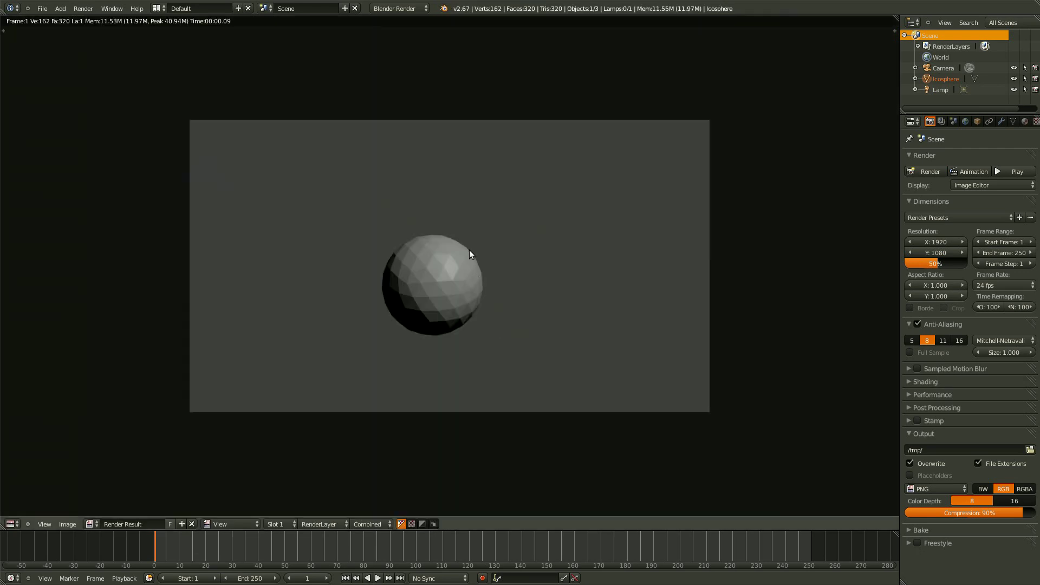
key(Escape)
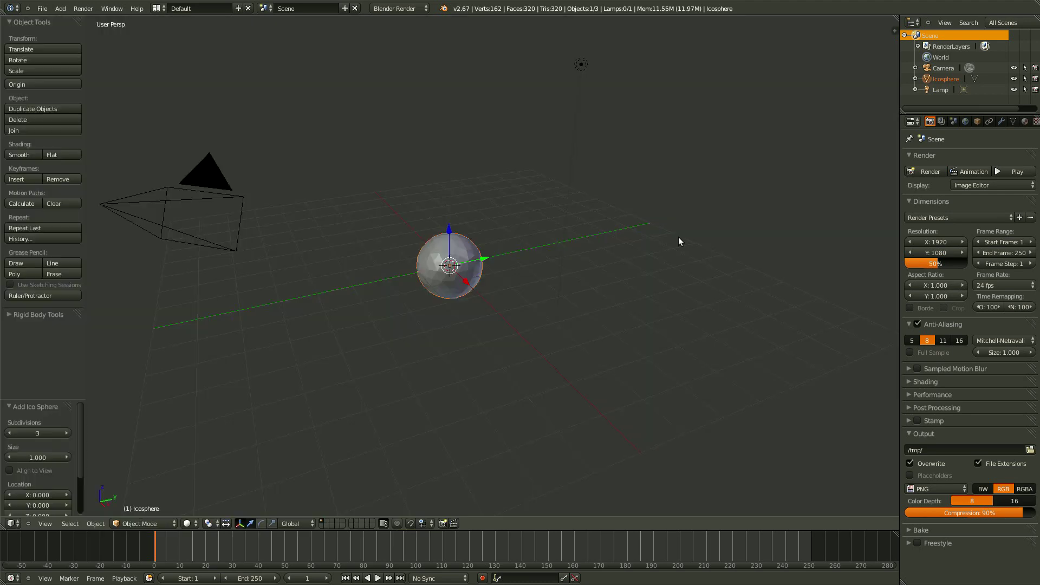
click(965, 122)
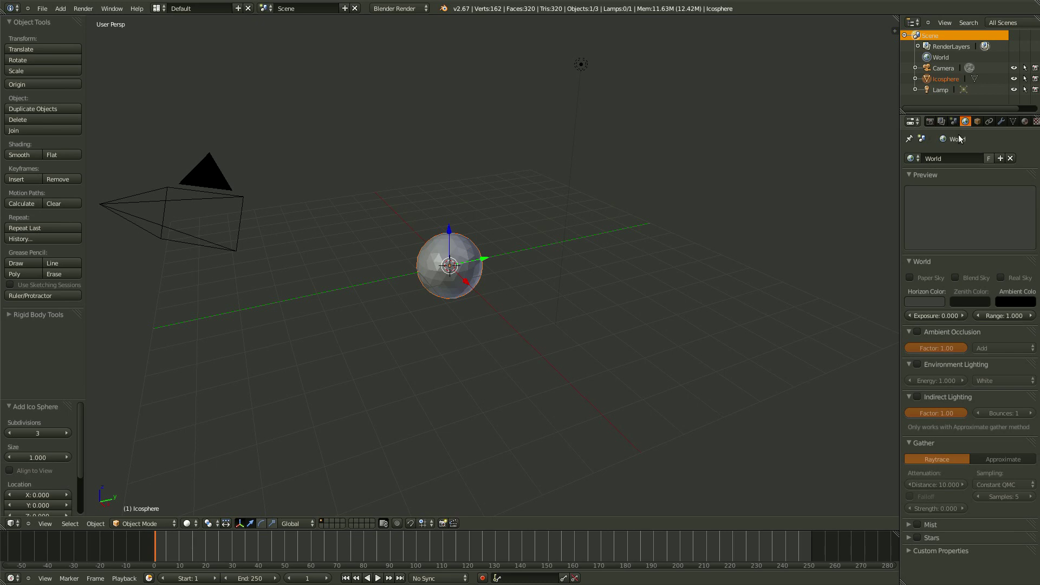
click(927, 304)
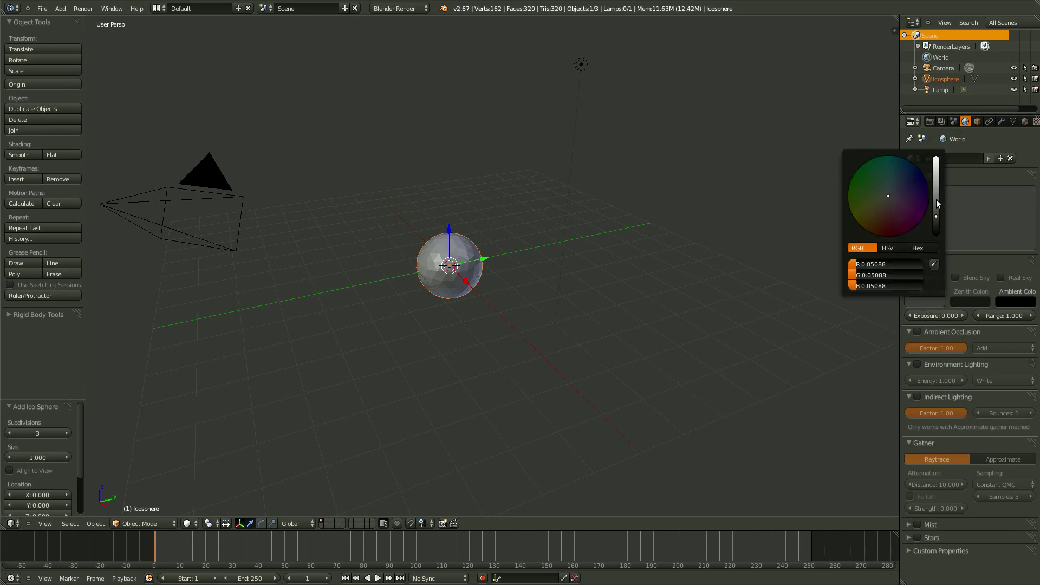
drag(936, 199, 938, 164)
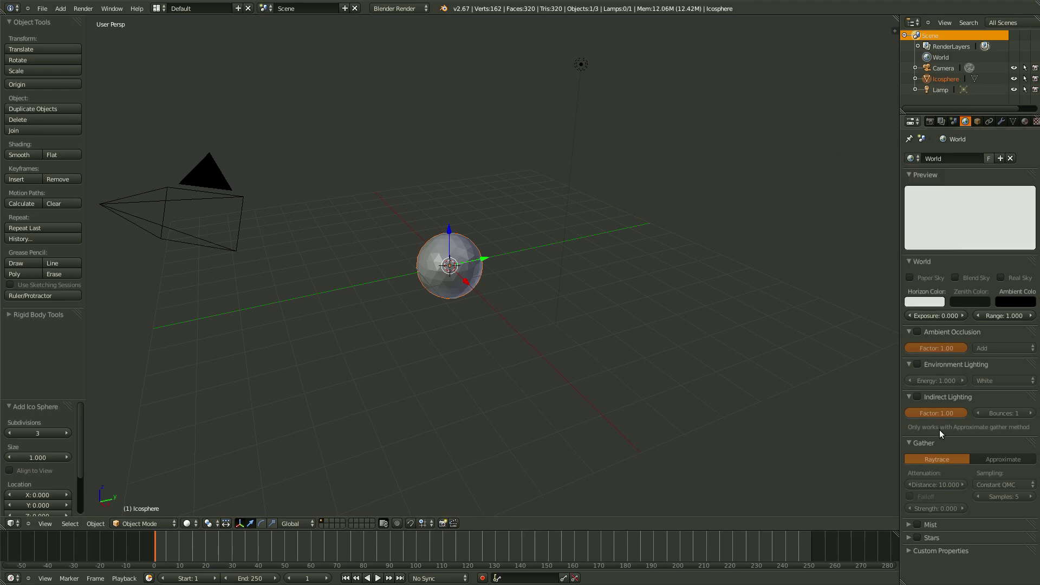
- Enable Ambient Occlusion, Environment Lighting and Indirect Lighting for the world, with the ambient occlusion factor set to 0.5
click(917, 332)
click(916, 363)
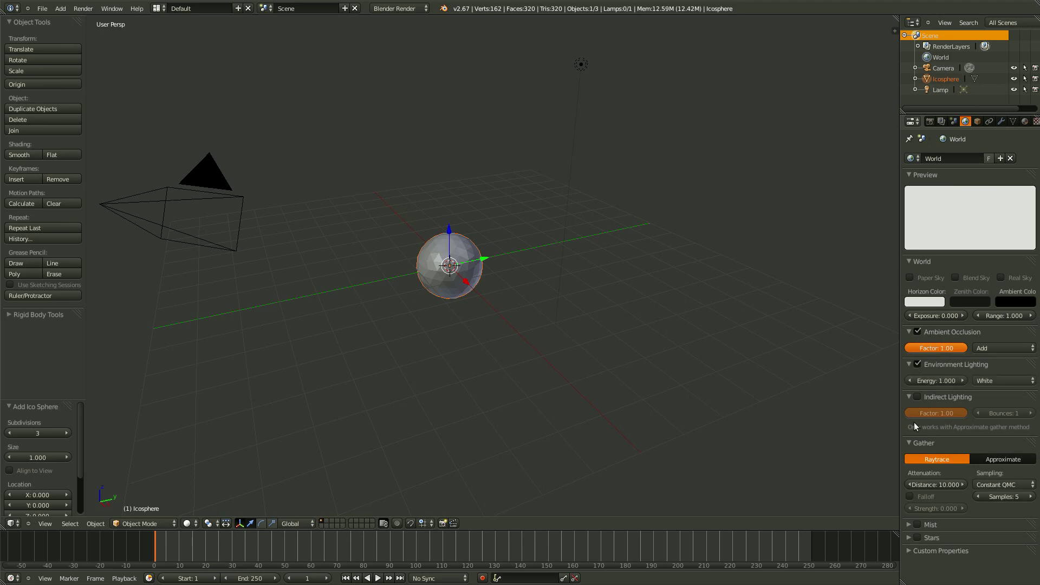
click(916, 396)
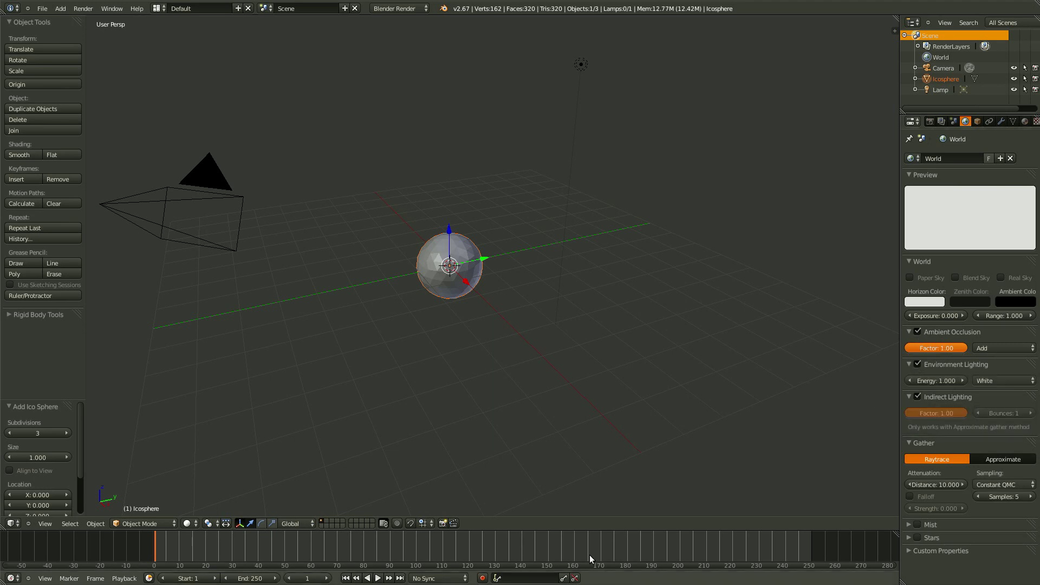
click(937, 349)
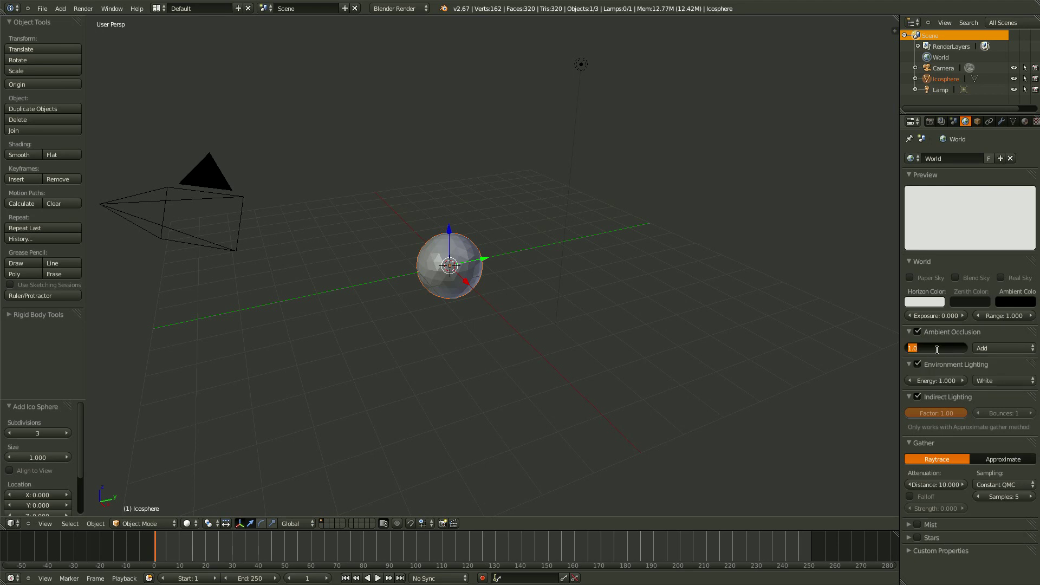
text(0.5)
key(Return)
- Align the camera to the front view of the icosphere and delete the lamp
key(KP_1)
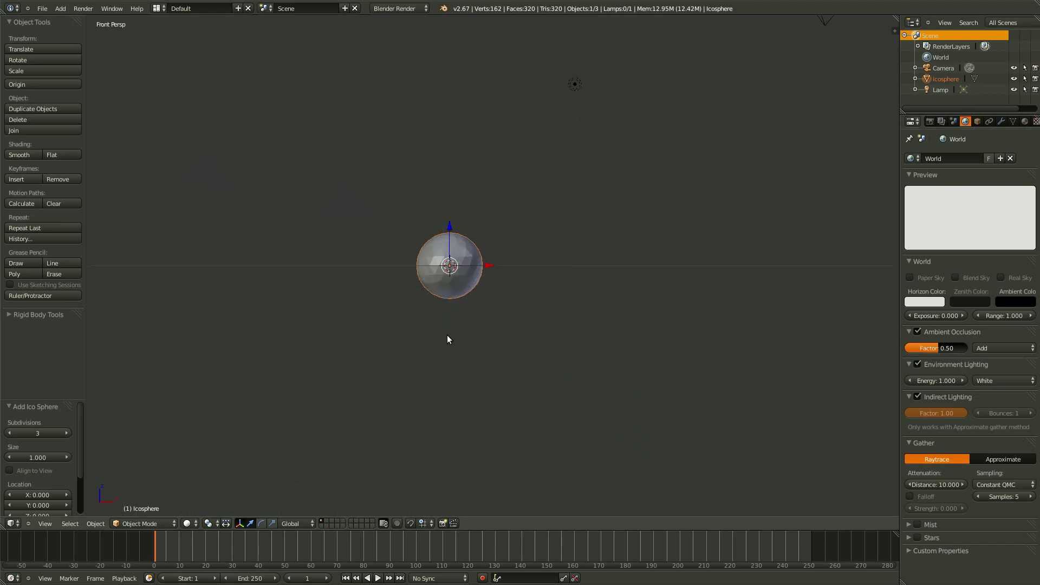
key(ctrl+alt+KP_0)
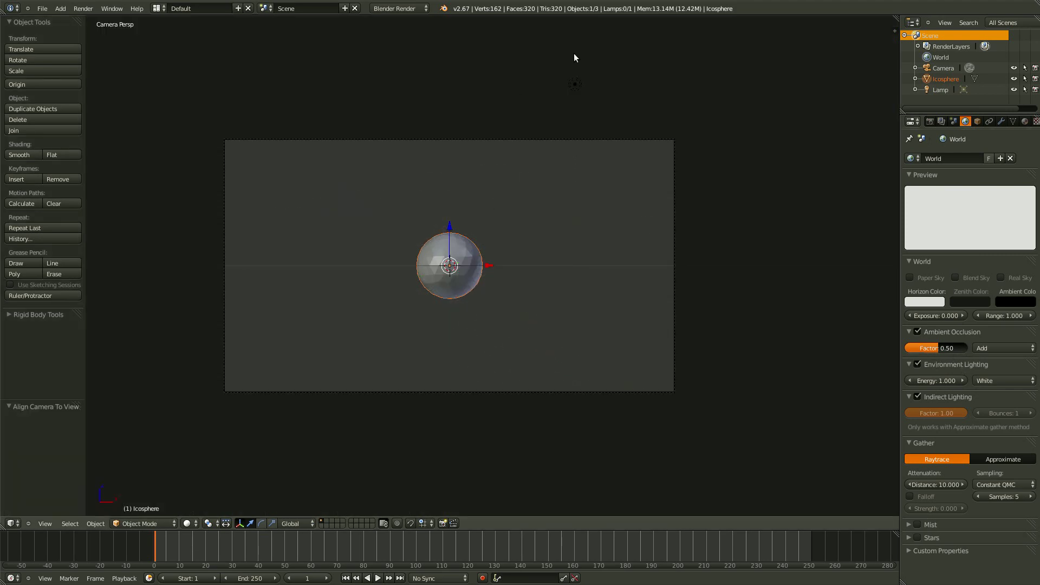
right_click(575, 81)
key(x)
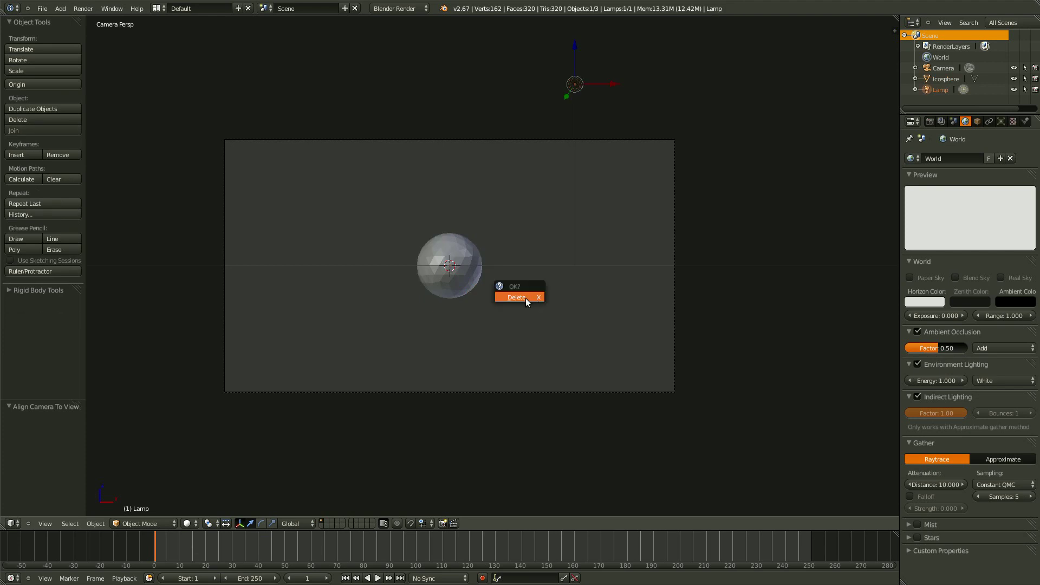
click(525, 298)
- Brighten the world's horizon color to near white, rendering the scene before and after the change
key(F12)
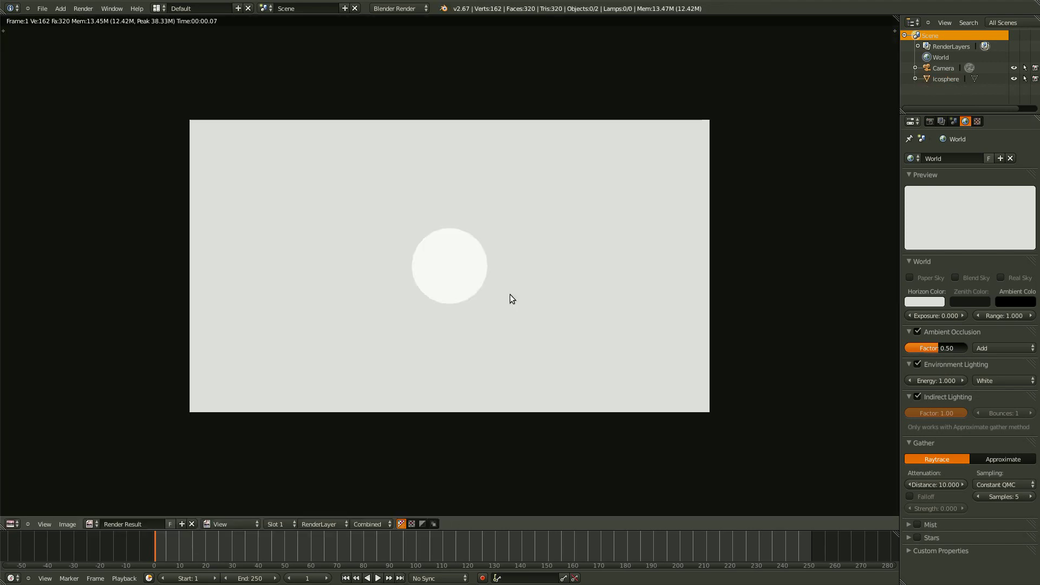
scroll(497, 304, up, 2)
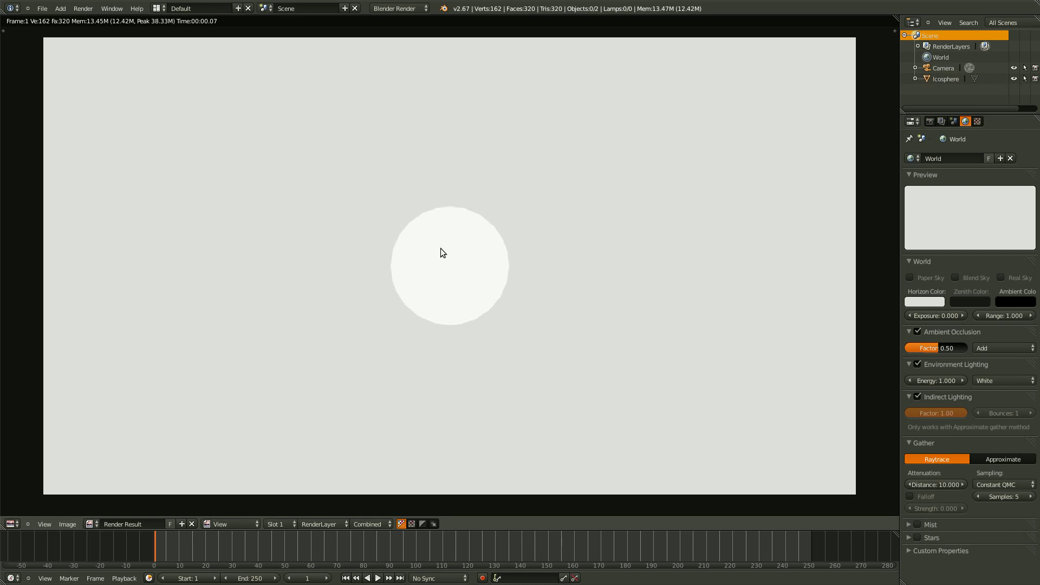
click(910, 301)
drag(935, 166, 937, 159)
click(646, 250)
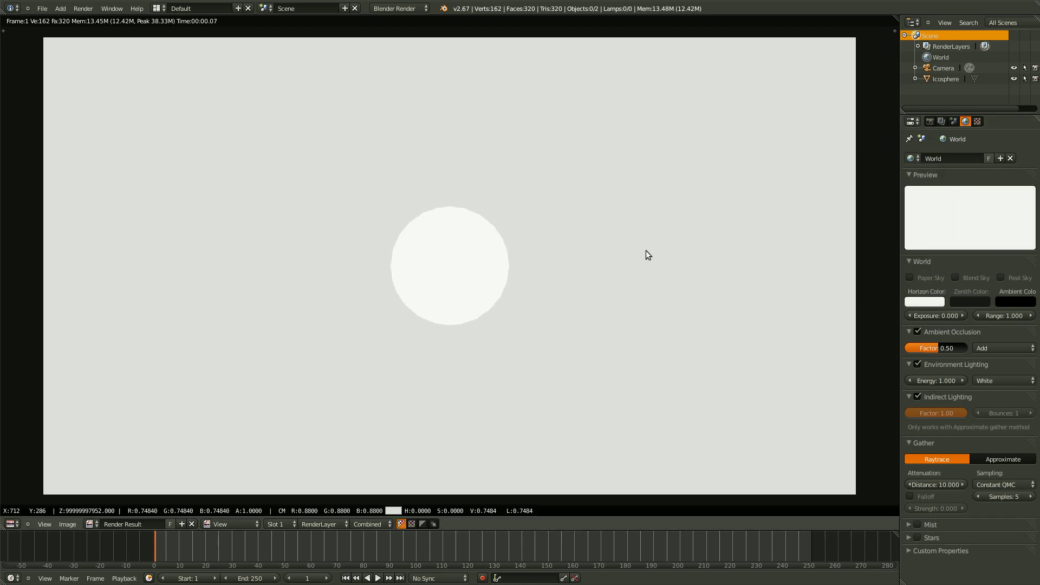
key(F12)
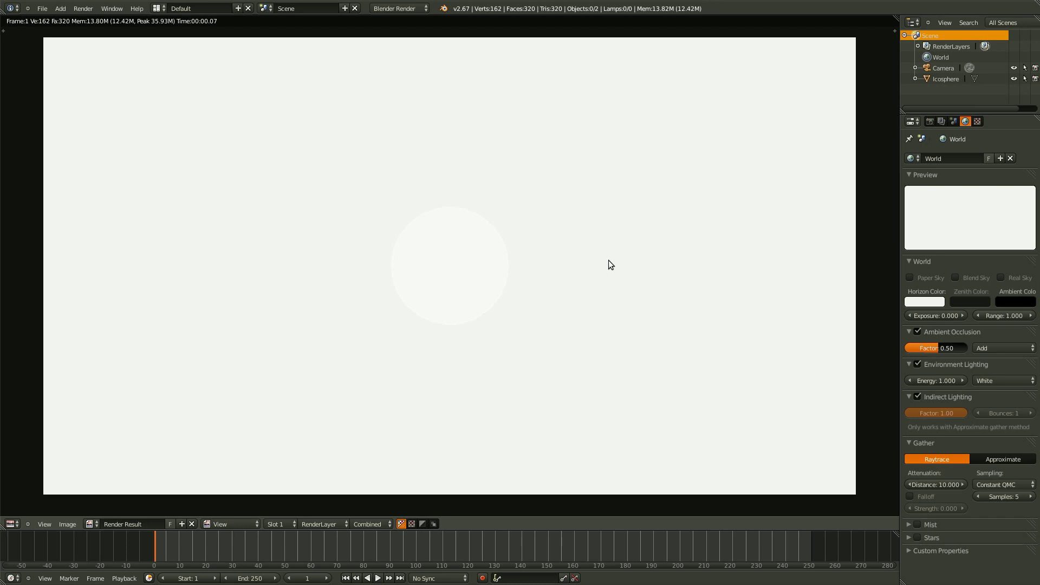
key(Escape)
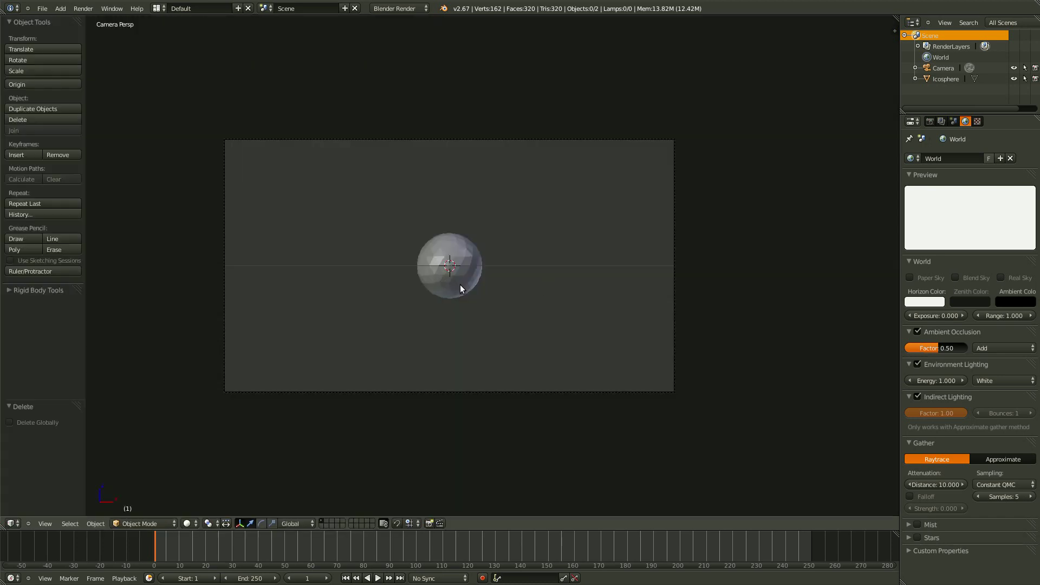
- Give the icosphere a new material with a dark blue diffuse color and specular intensity 0, and render it
right_click(460, 285)
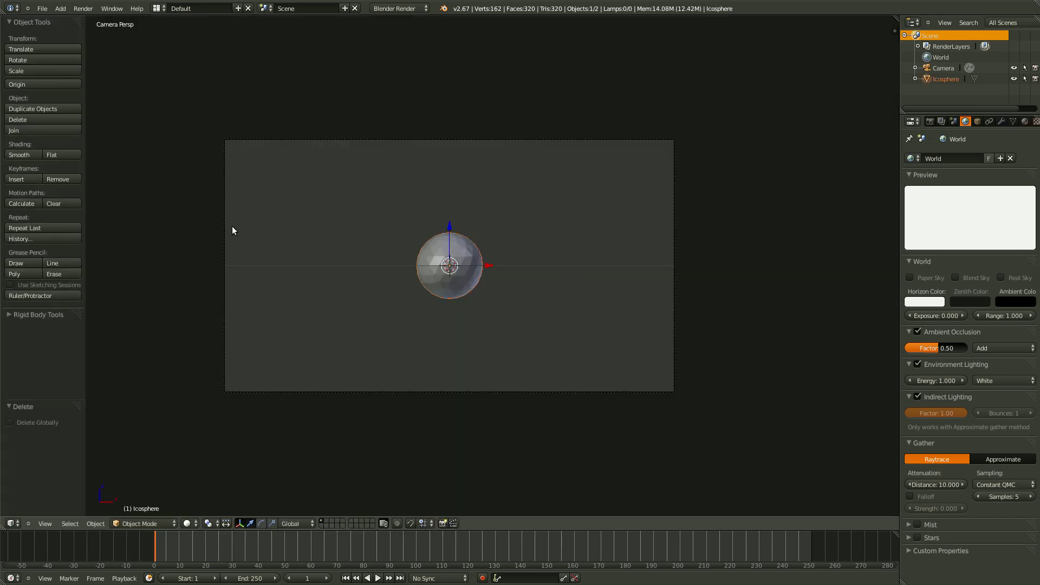
click(1024, 121)
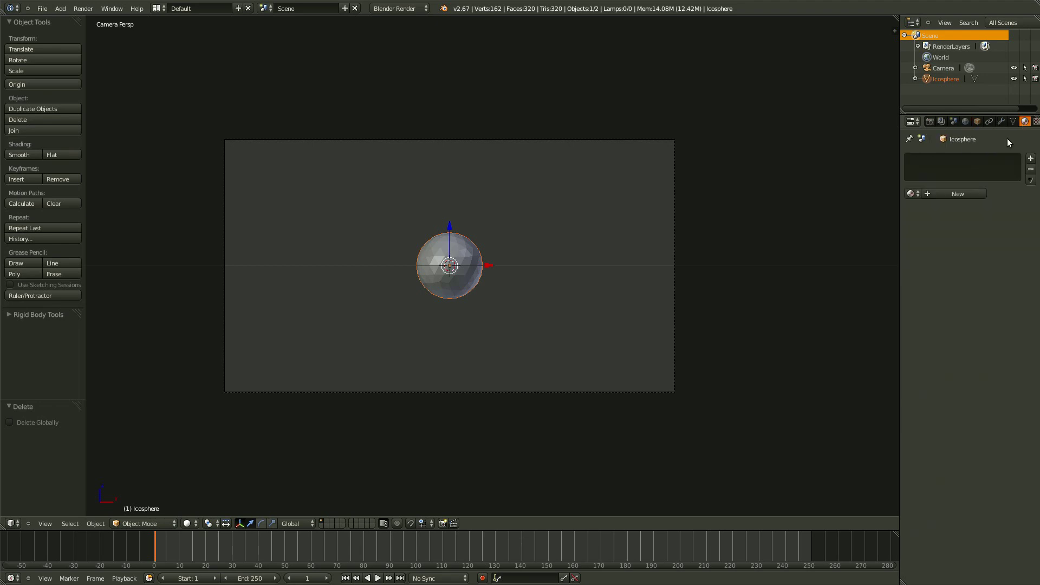
click(952, 194)
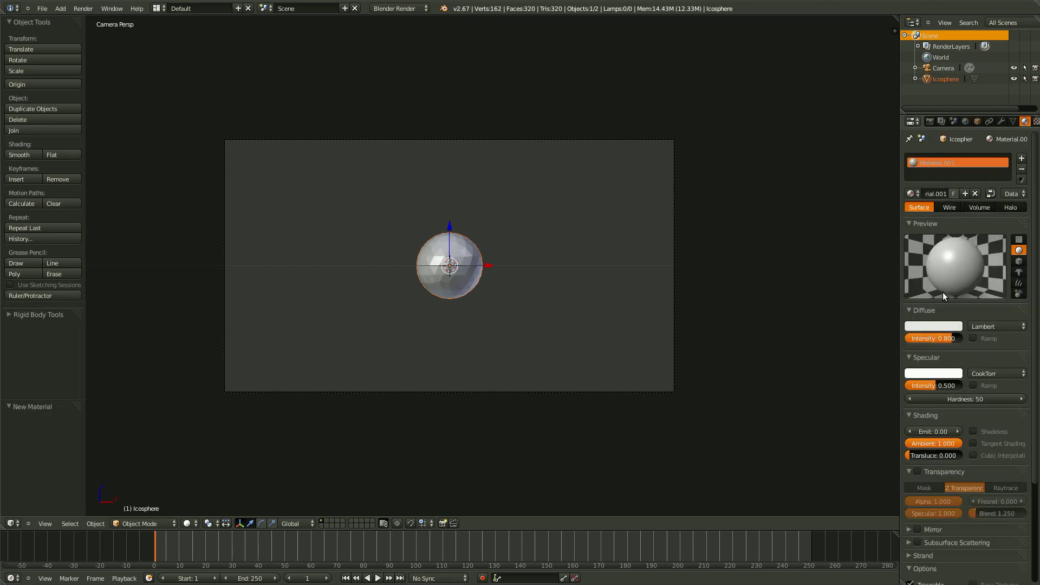
click(938, 325)
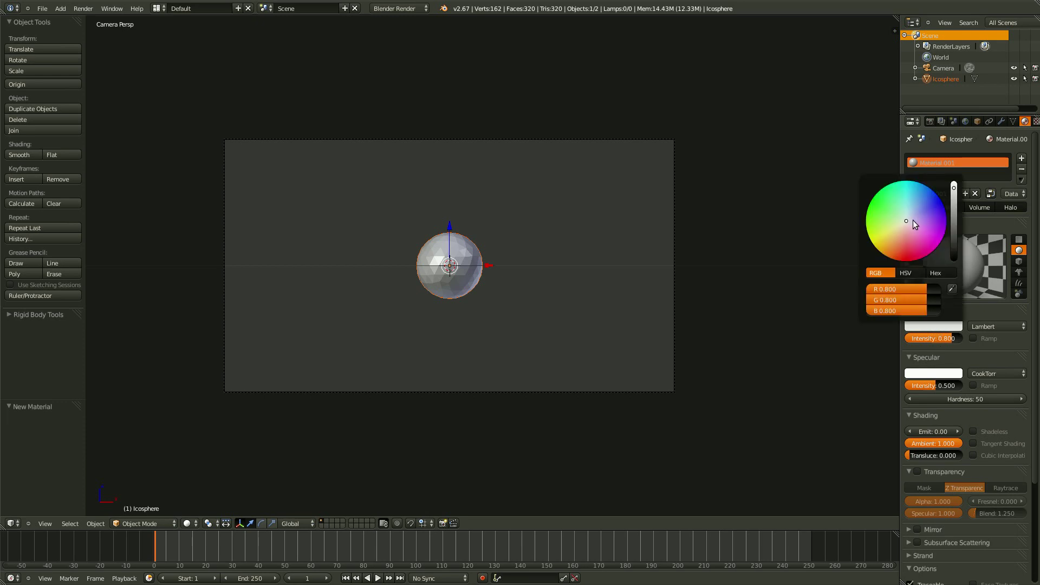
drag(913, 220, 933, 193)
click(954, 219)
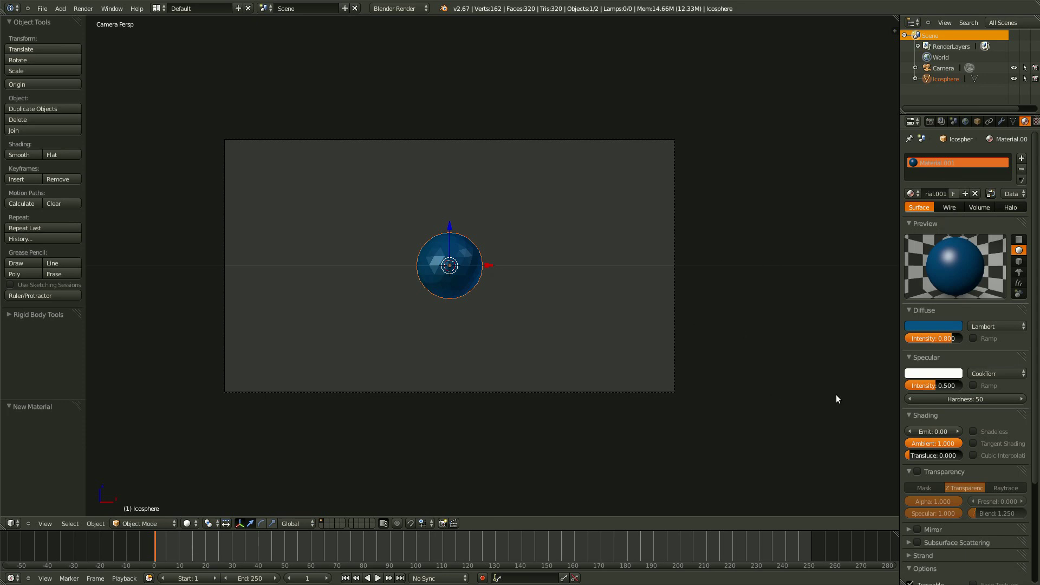
drag(945, 385, 911, 385)
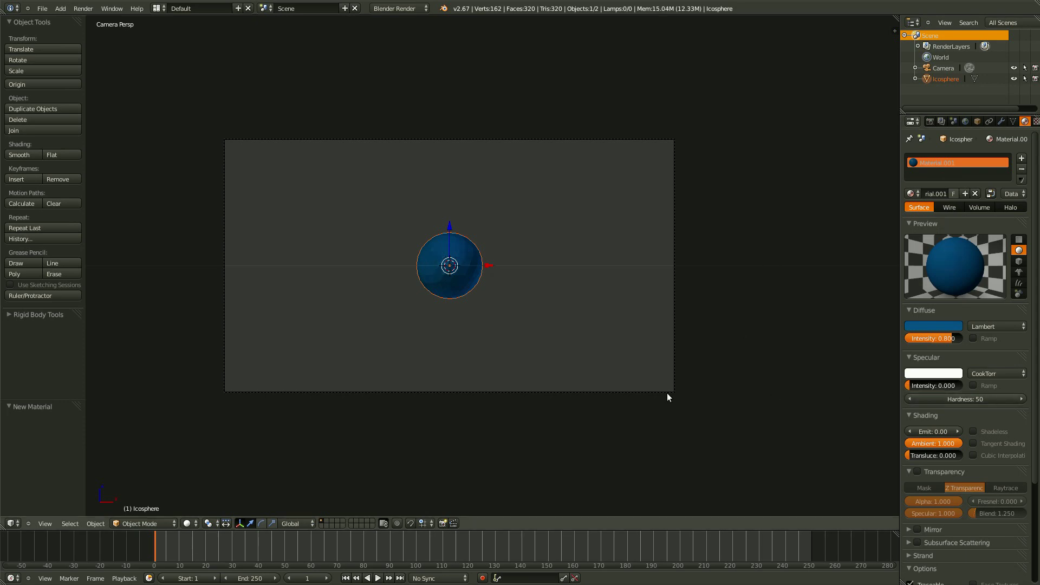
key(F12)
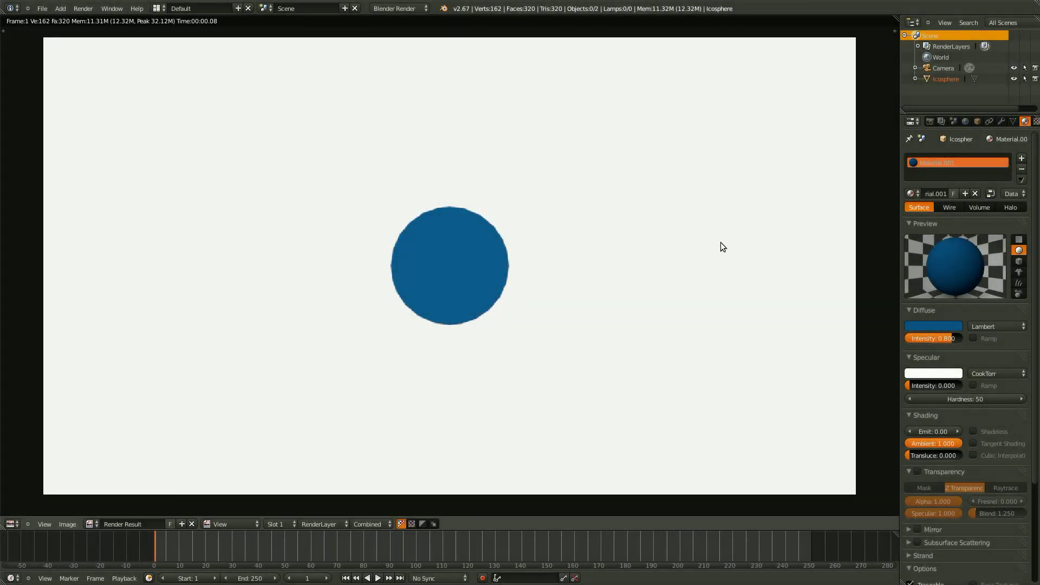
- Enable Freestyle, add a line set to the render layer, and inspect the icosphere's outline in a new render
click(928, 120)
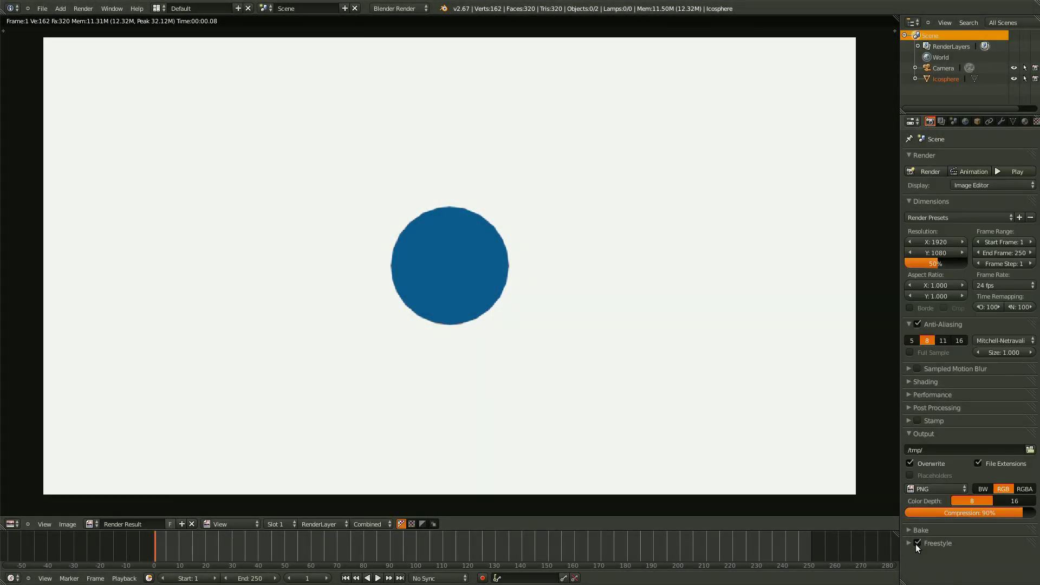
click(941, 121)
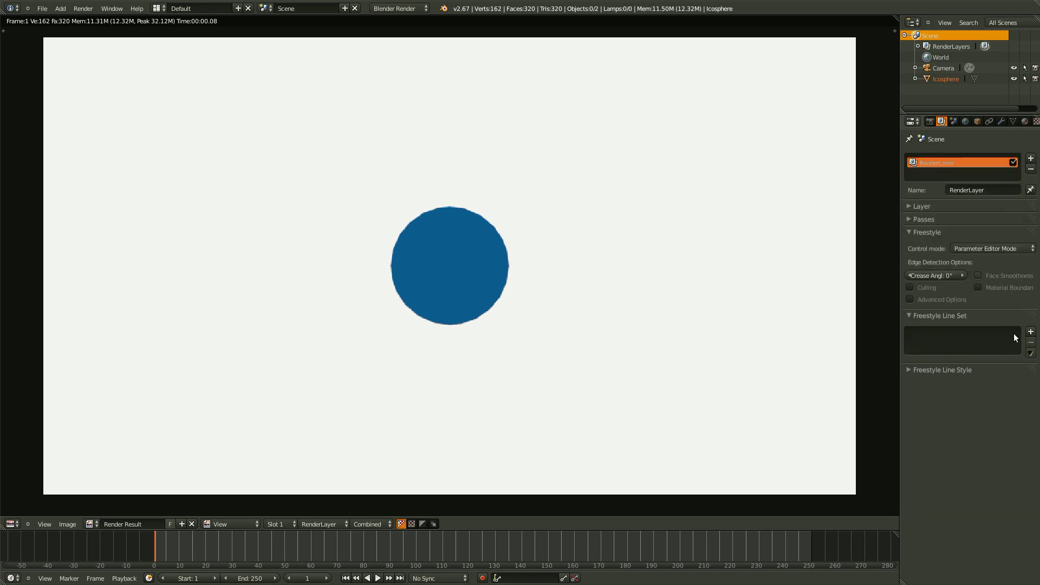
click(1030, 331)
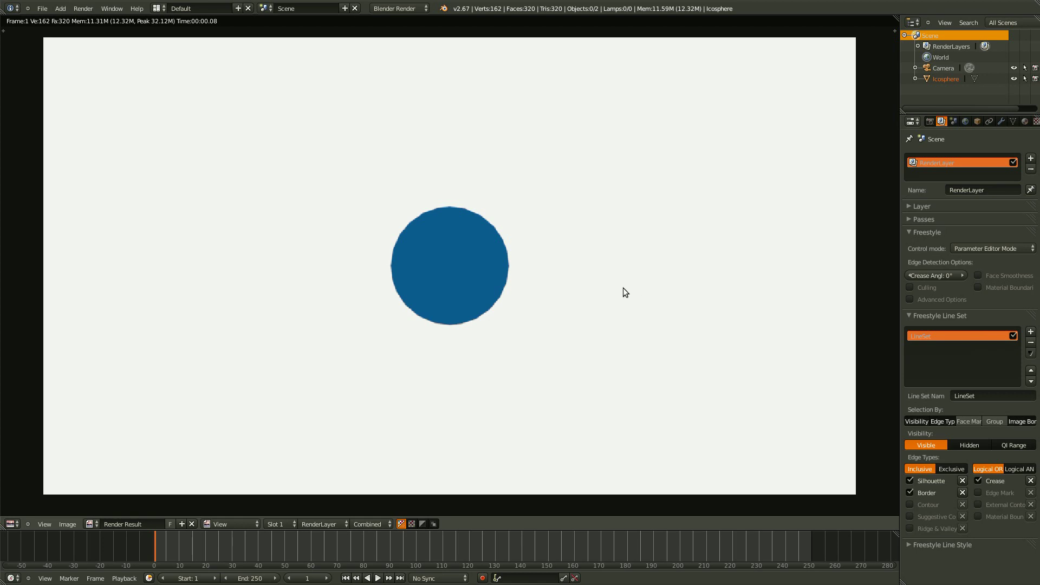
key(F12)
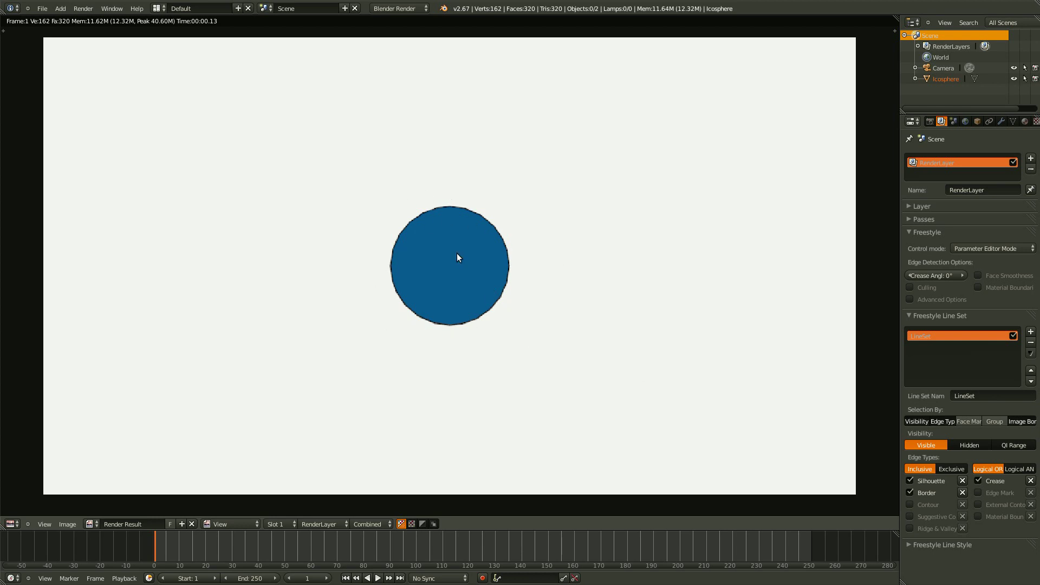
scroll(516, 363, up, 3)
scroll(505, 287, up, 1)
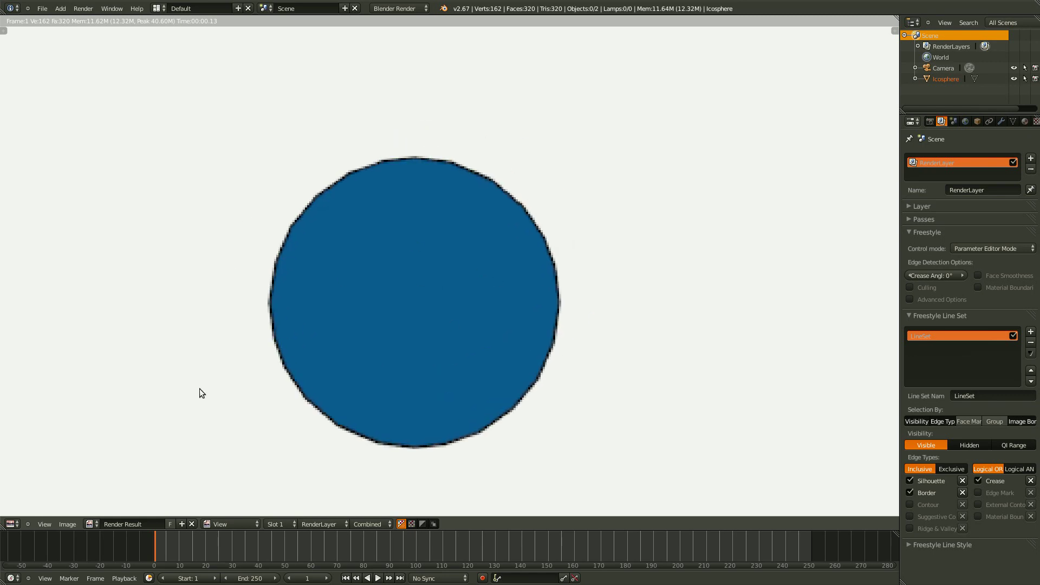
- Disable the Border, Silhouette and Crease edge types in the Freestyle line set and return to the 3D view
click(911, 493)
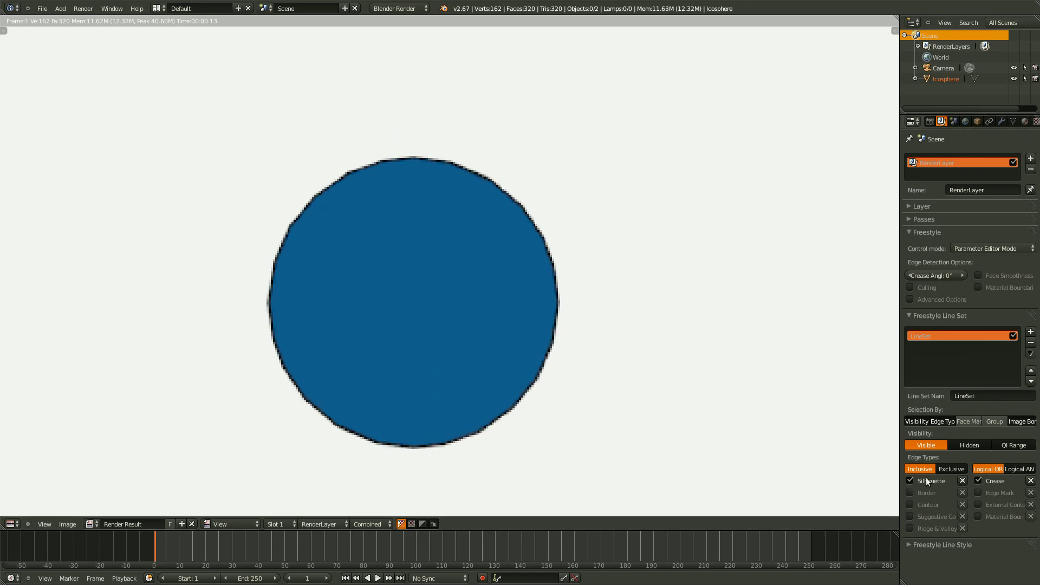
click(985, 481)
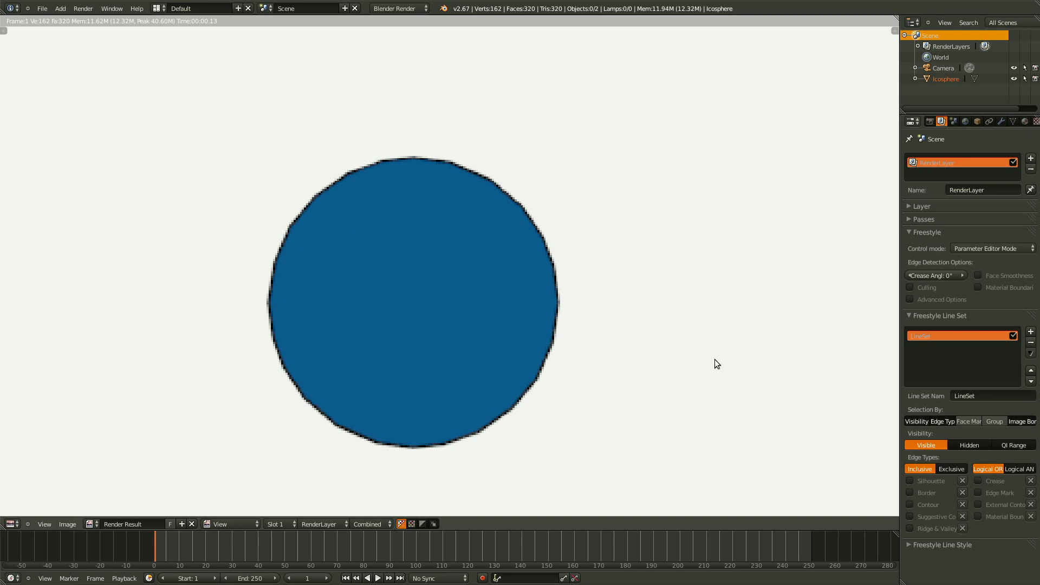
scroll(545, 306, down, 2)
key(Escape)
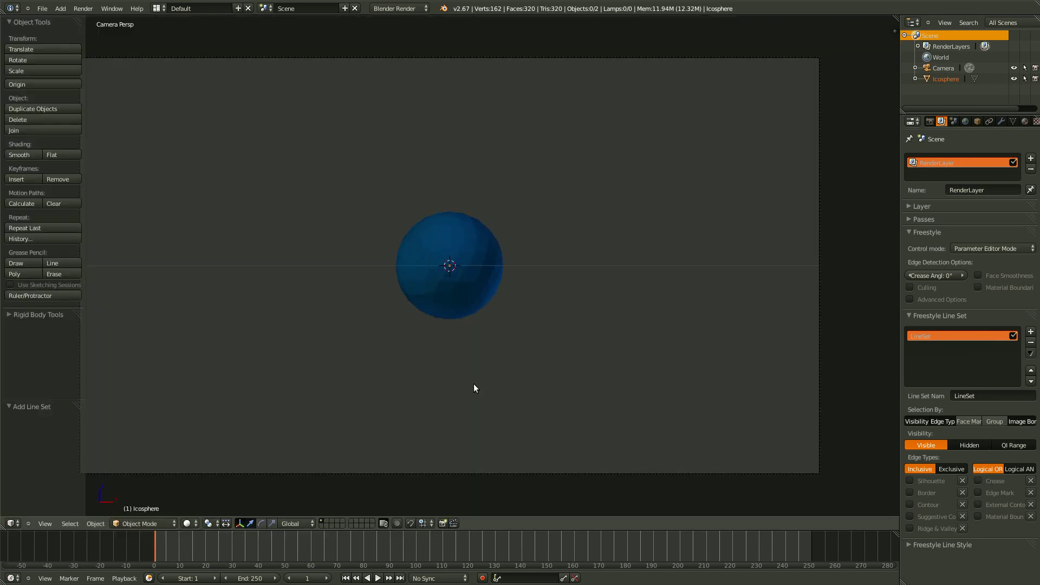
- Mark all of the icosphere's edges as Freestyle edges and enable the Edge Mark type in the line set
key(Tab)
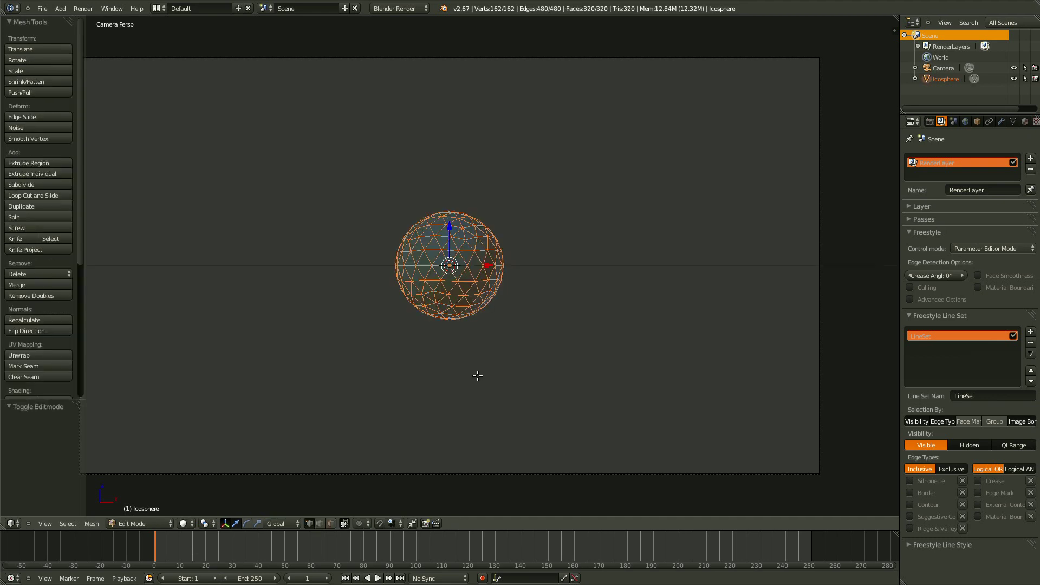
key(ctrl+e)
click(477, 376)
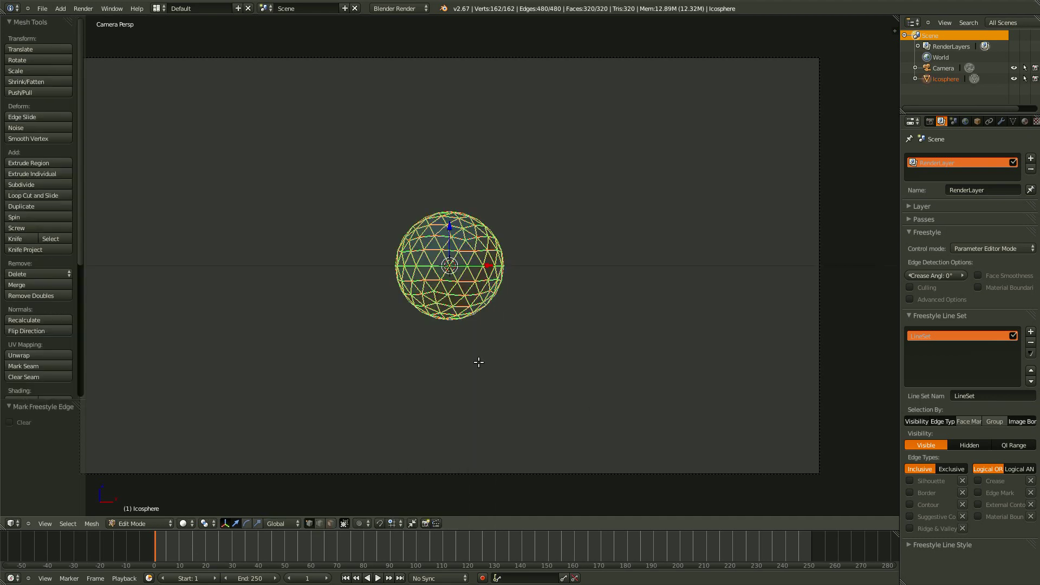
scroll(325, 225, up, 3)
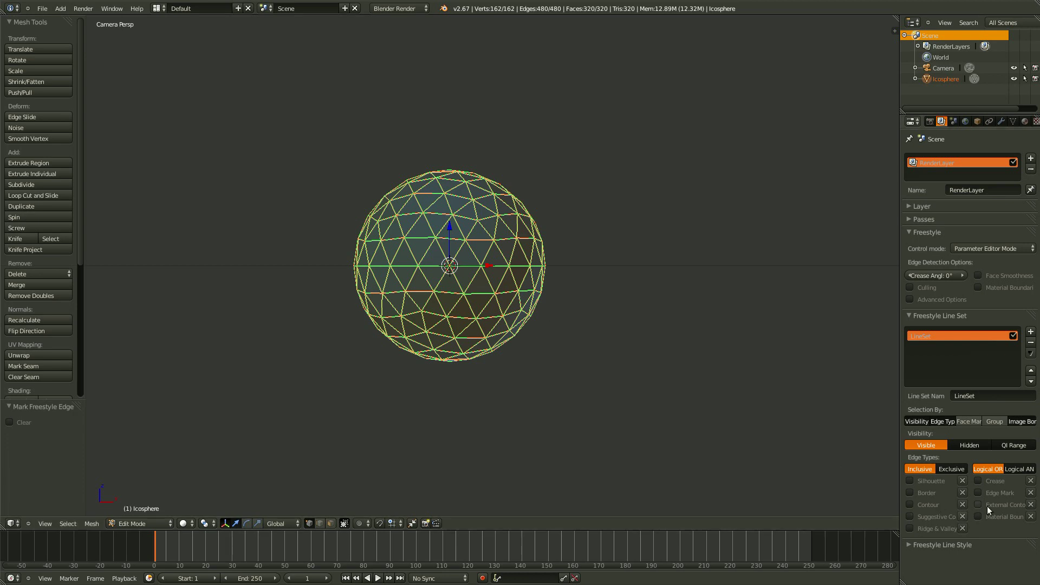
click(986, 492)
key(Tab)
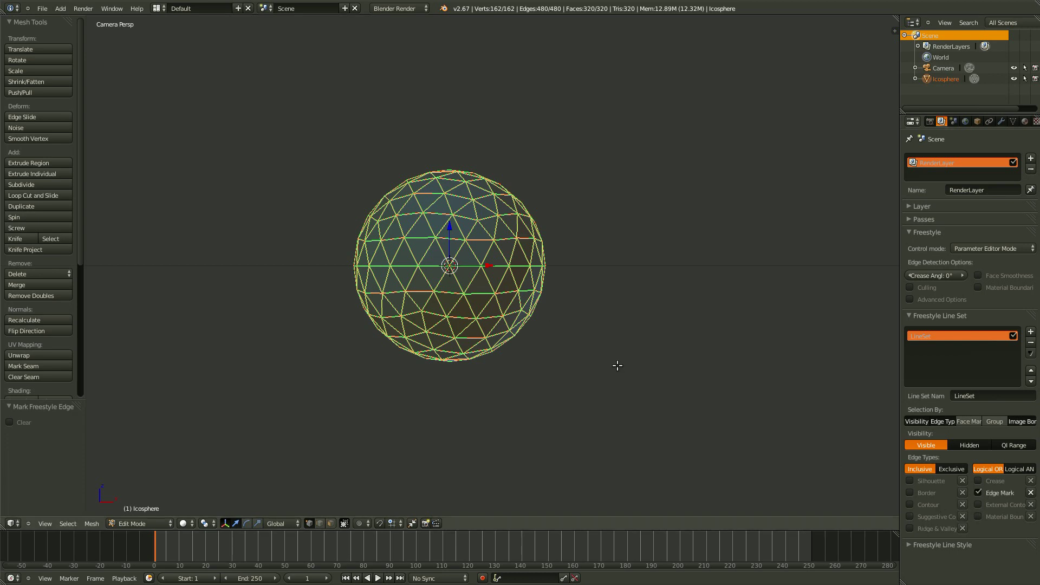
- Render the marked edges, set the Freestyle line style's base color to white, and render the icosphere again
key(F12)
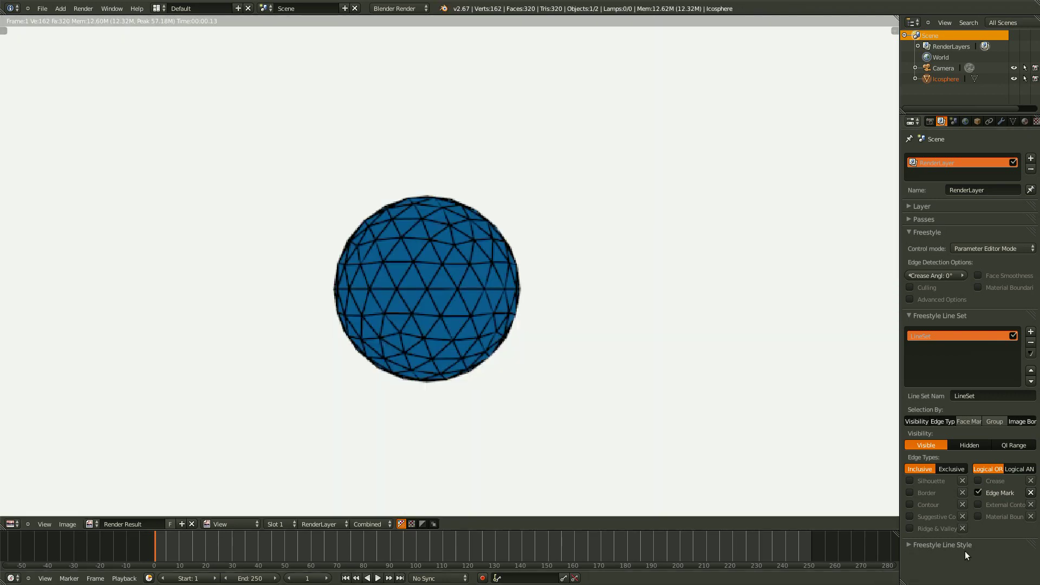
click(948, 545)
scroll(947, 545, down, 5)
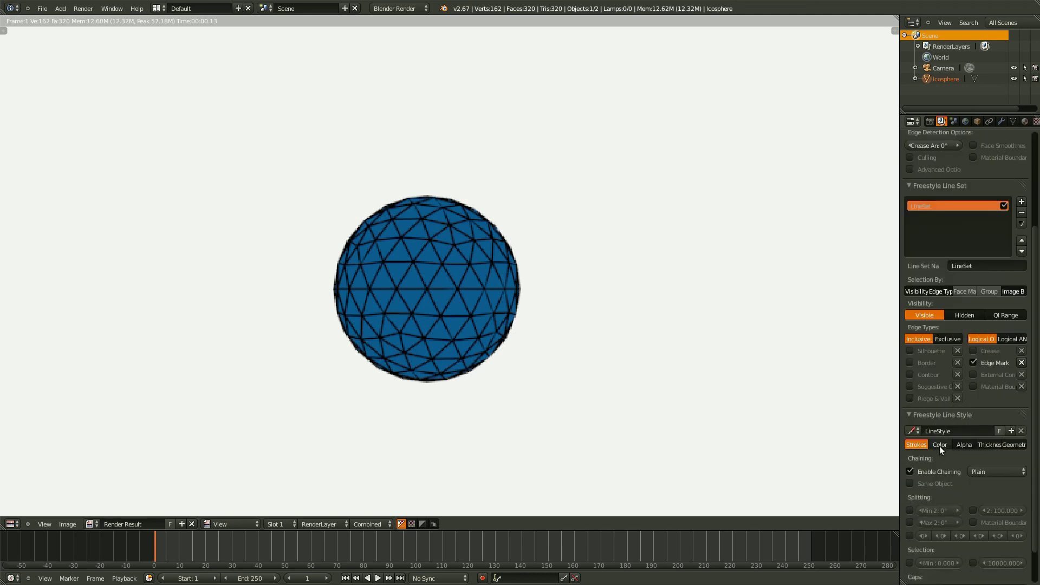
click(940, 445)
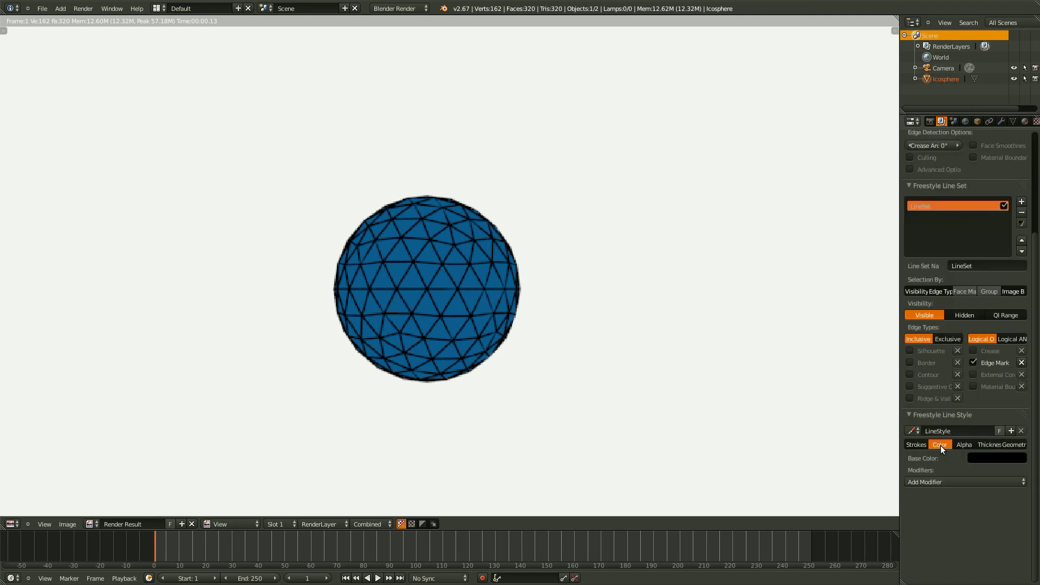
click(981, 458)
drag(1015, 362, 1018, 315)
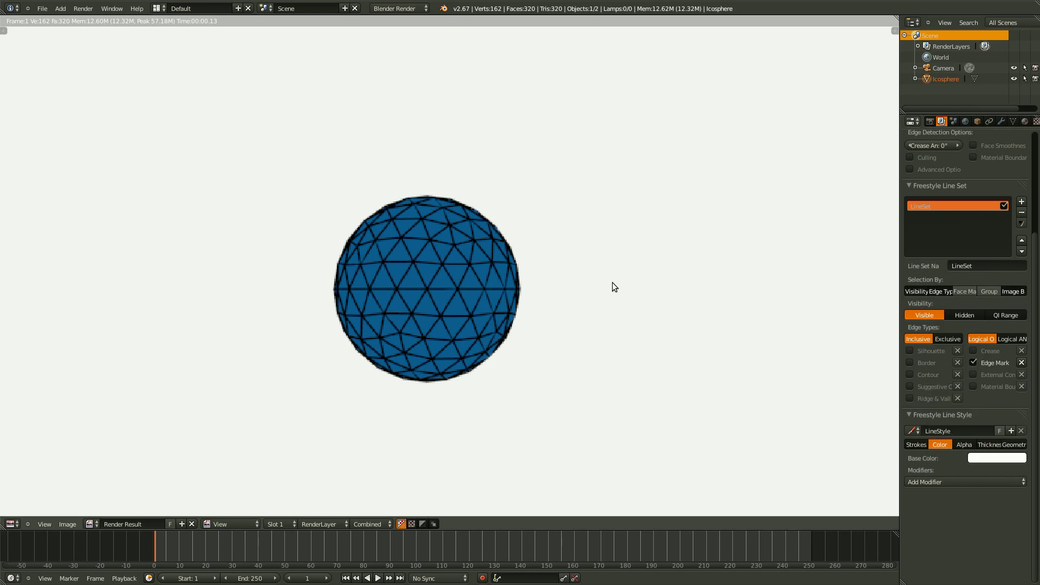
click(971, 457)
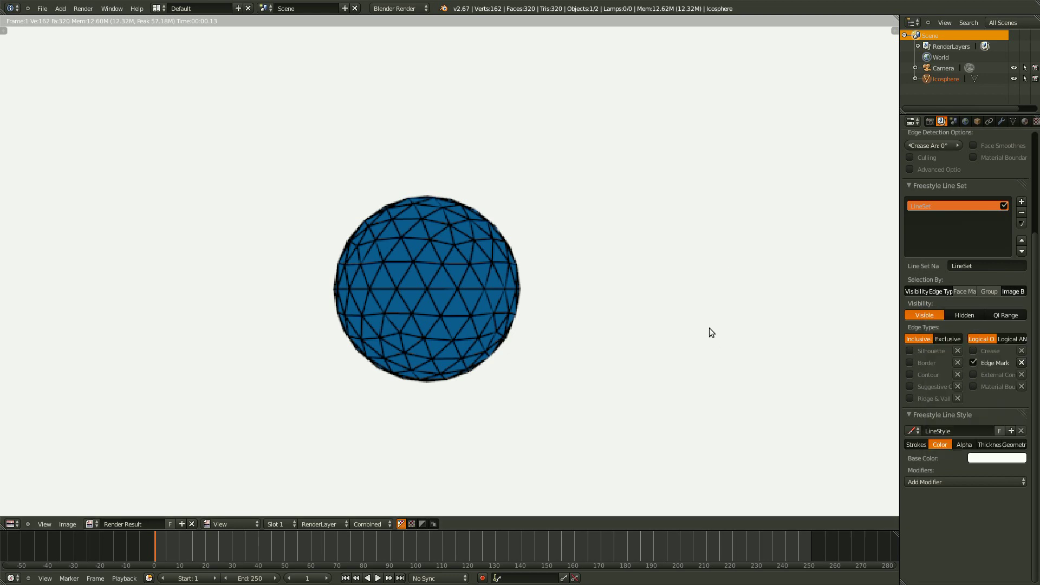
key(F12)
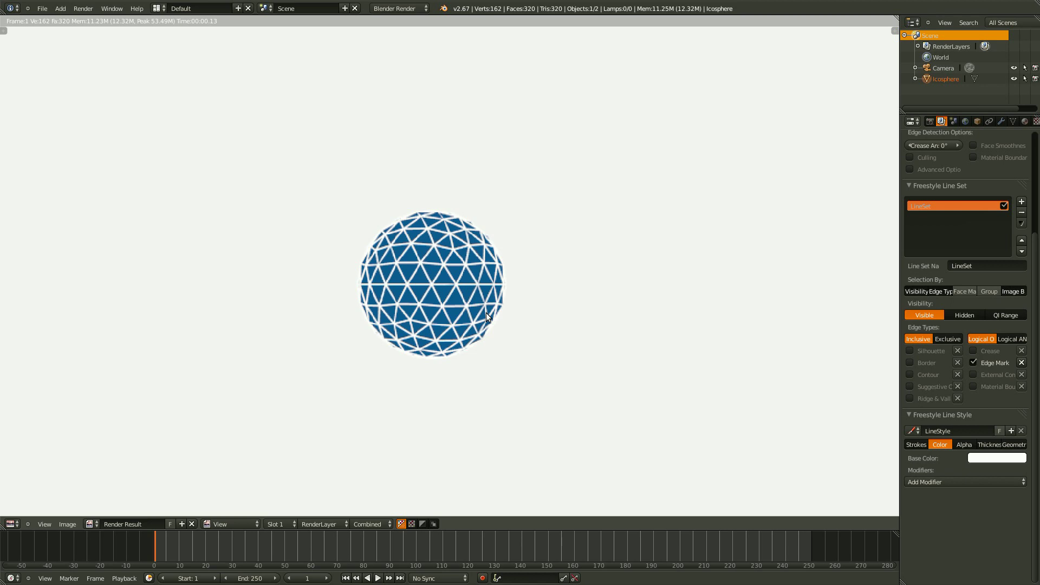
click(965, 445)
click(987, 443)
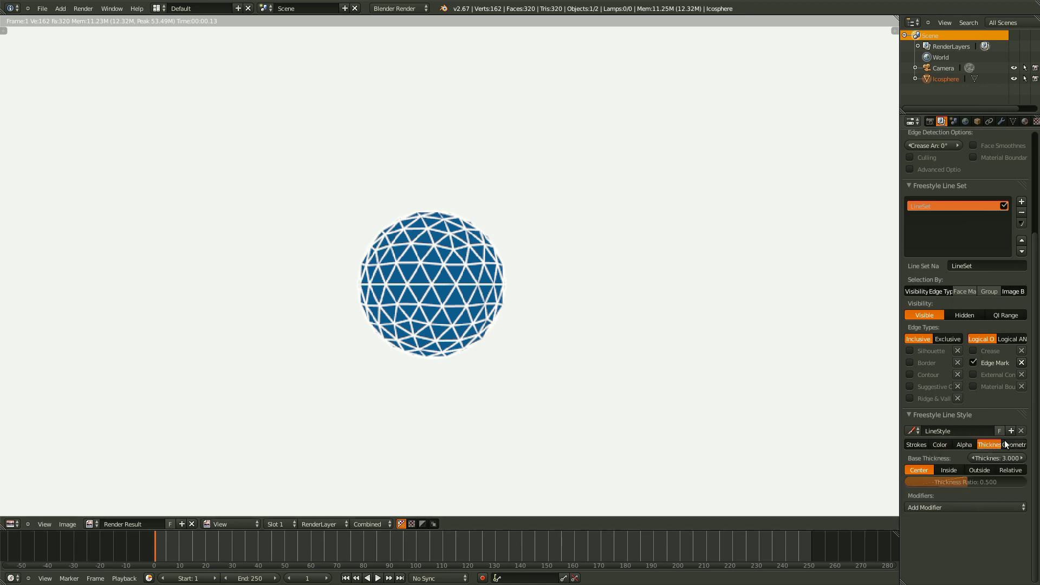
click(1005, 445)
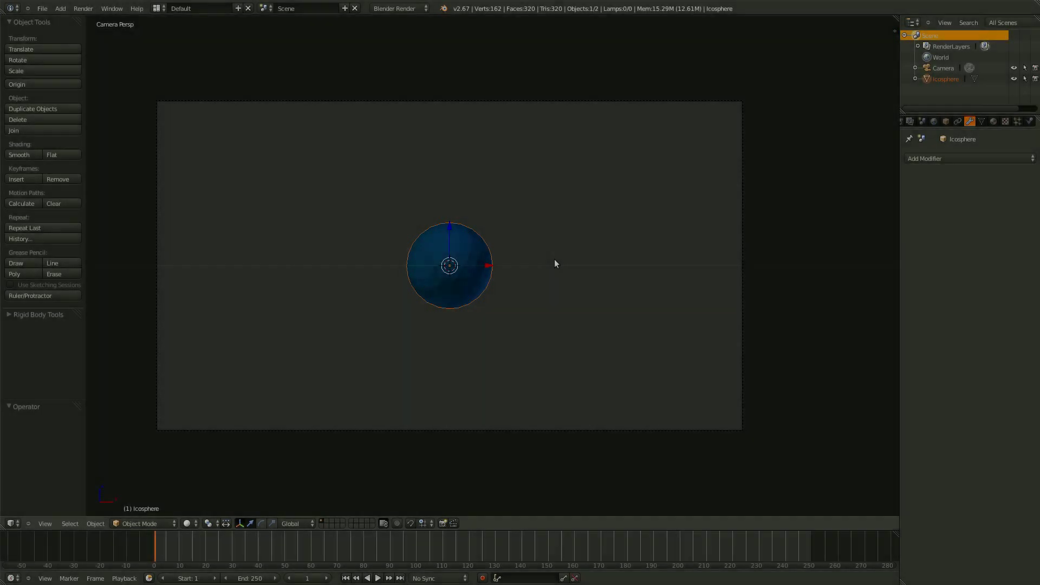
- Add a Displace modifier to the icosphere and create a new Clouds texture in its material's first texture slot
click(959, 157)
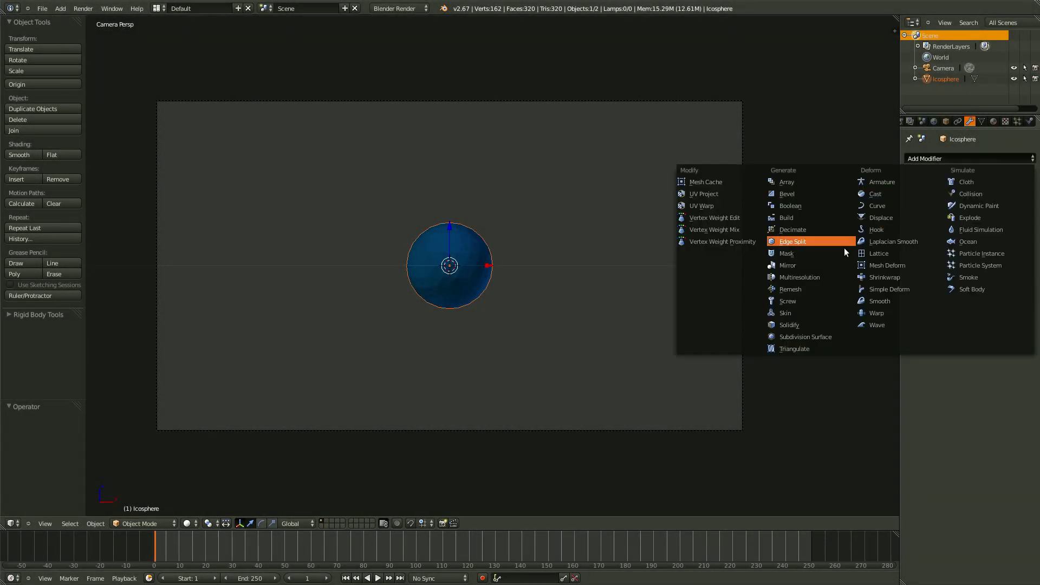
click(882, 218)
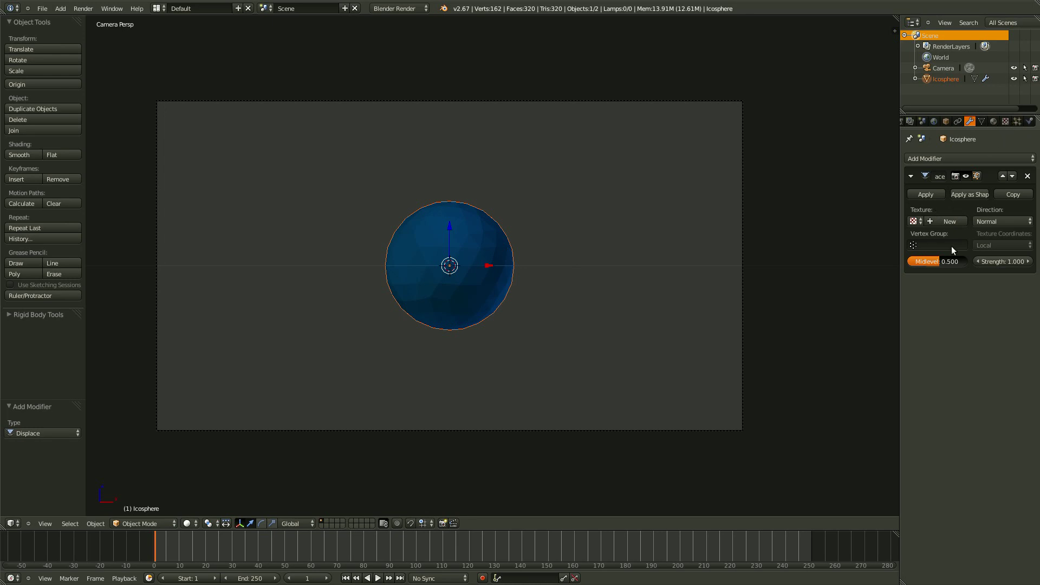
click(1005, 121)
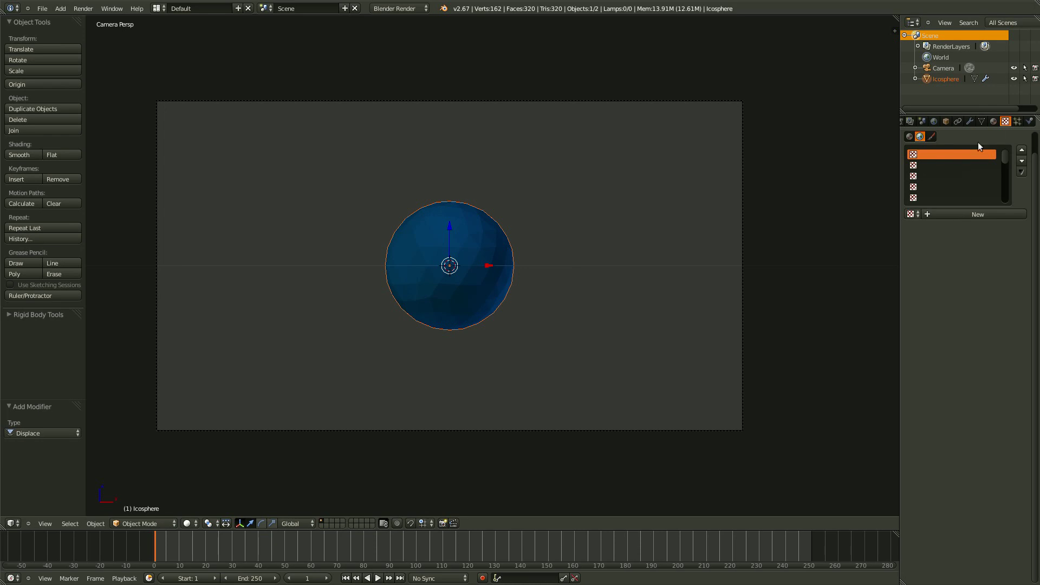
click(910, 138)
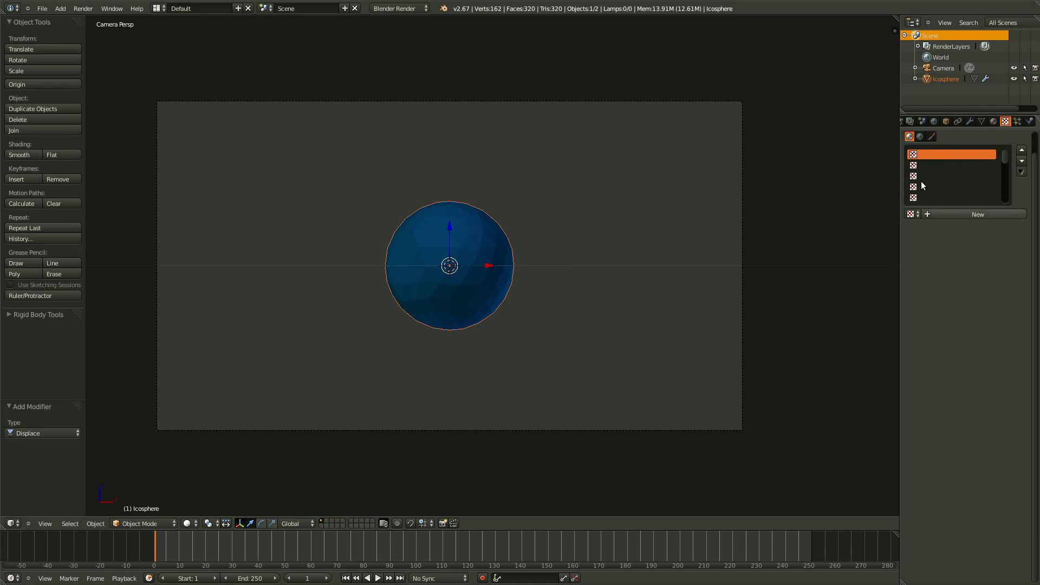
click(954, 214)
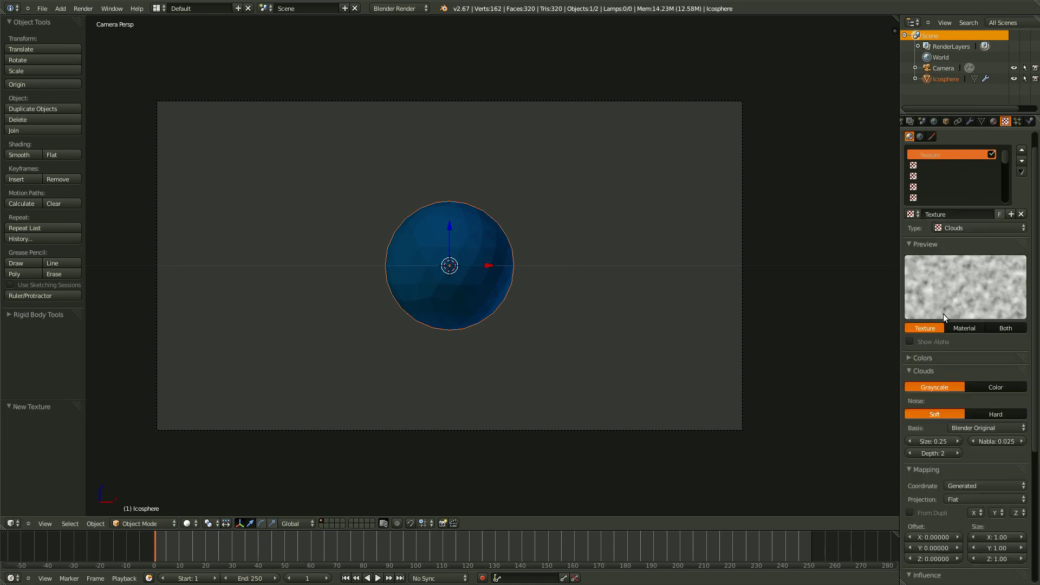
- Rename the new Clouds texture to Ball_DISP
click(947, 214)
text(SPikyBa)
key(BackSpace)
key(BackSpace)
key(BackSpace)
key(BackSpace)
key(BackSpace)
key(BackSpace)
key(BackSpace)
text(Ball_DISP)
key(Return)
- Preview both texture and material, turn off Ball_DISP's diffuse color influence, and disable its slot in the material
scroll(944, 398, down, 1)
click(1006, 309)
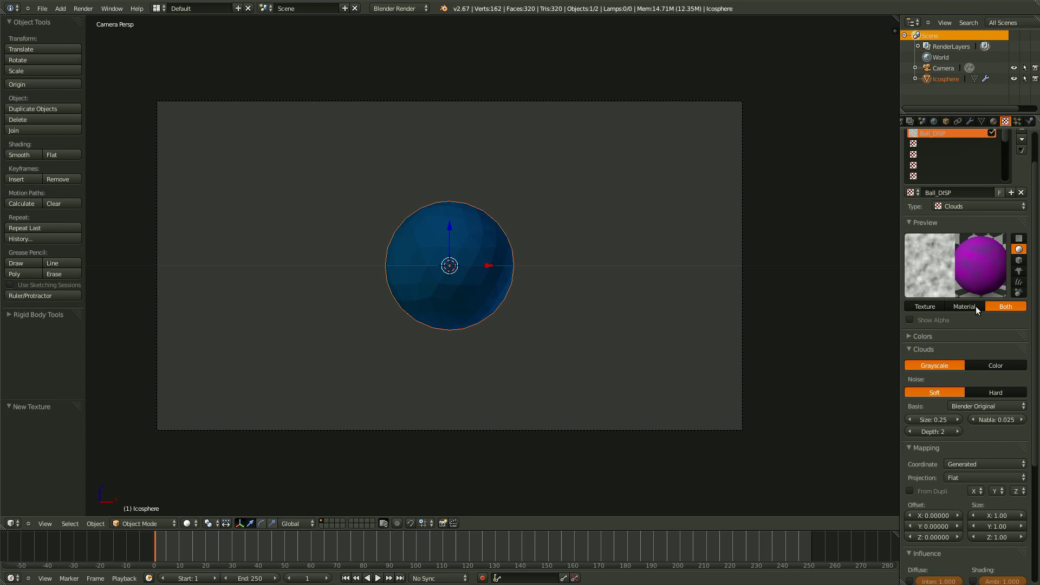
scroll(961, 383, down, 5)
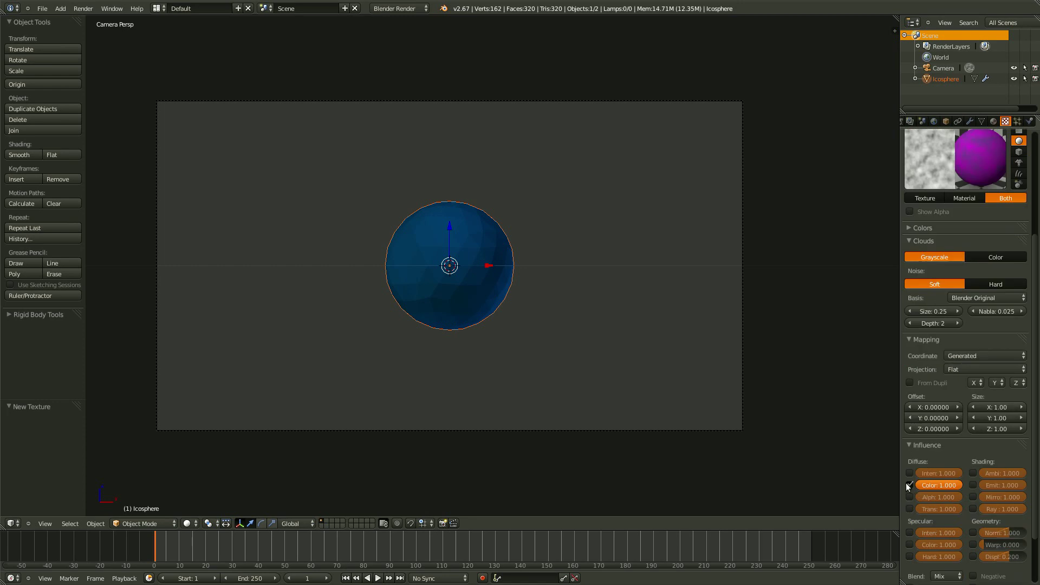
click(909, 485)
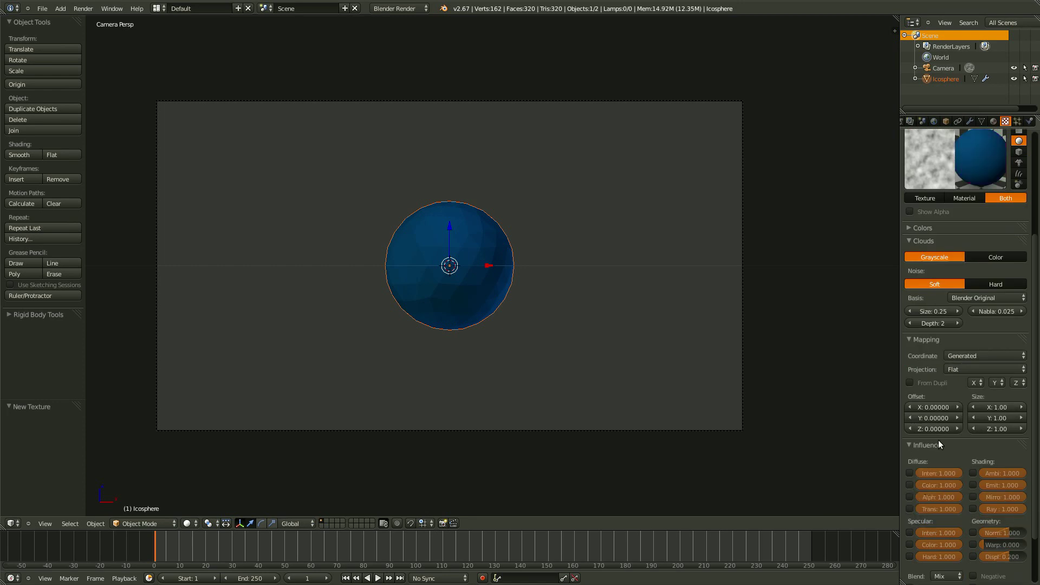
scroll(939, 441, up, 4)
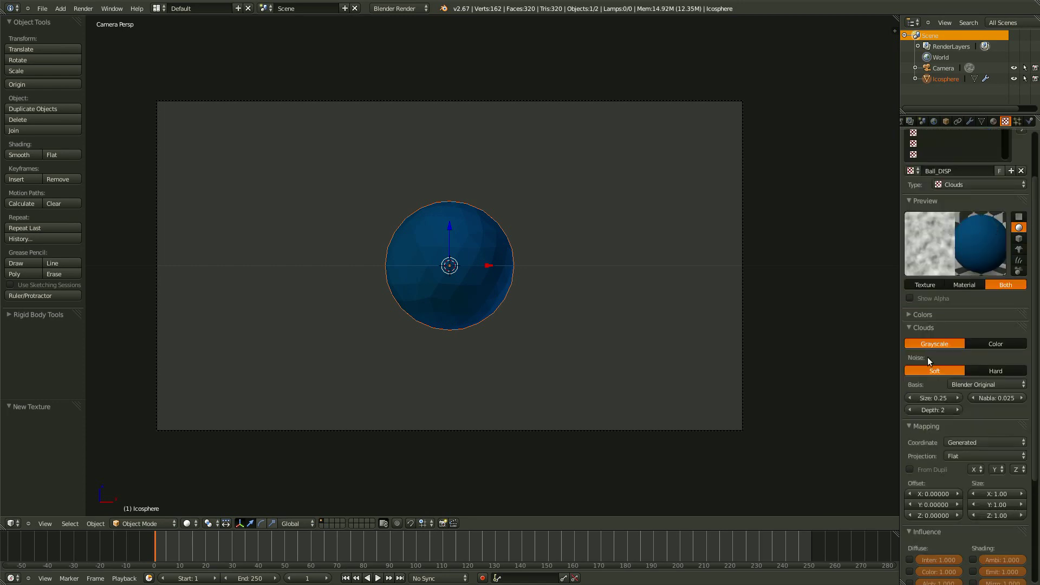
scroll(937, 416, down, 4)
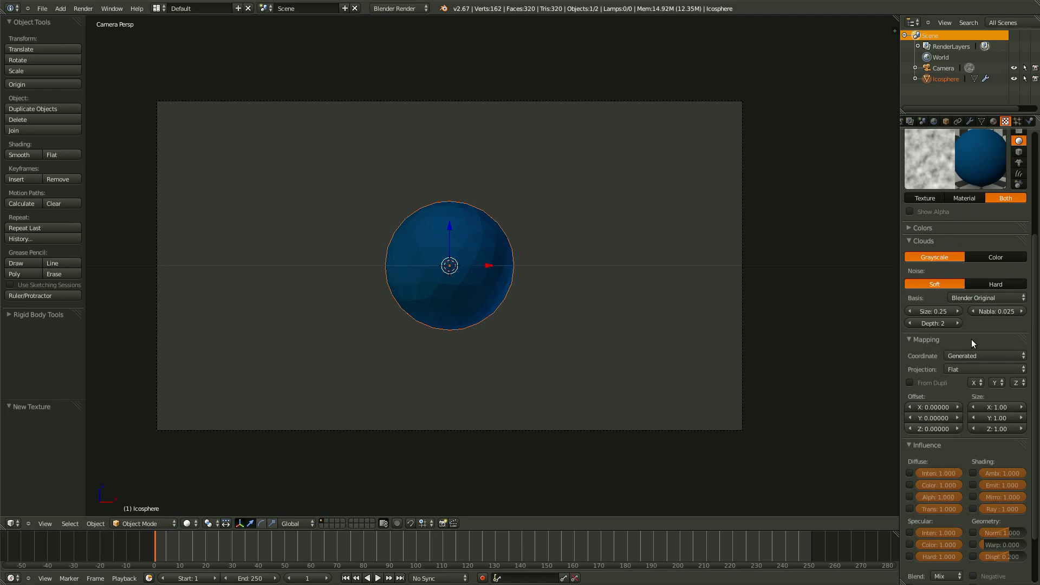
scroll(966, 487, down, 3)
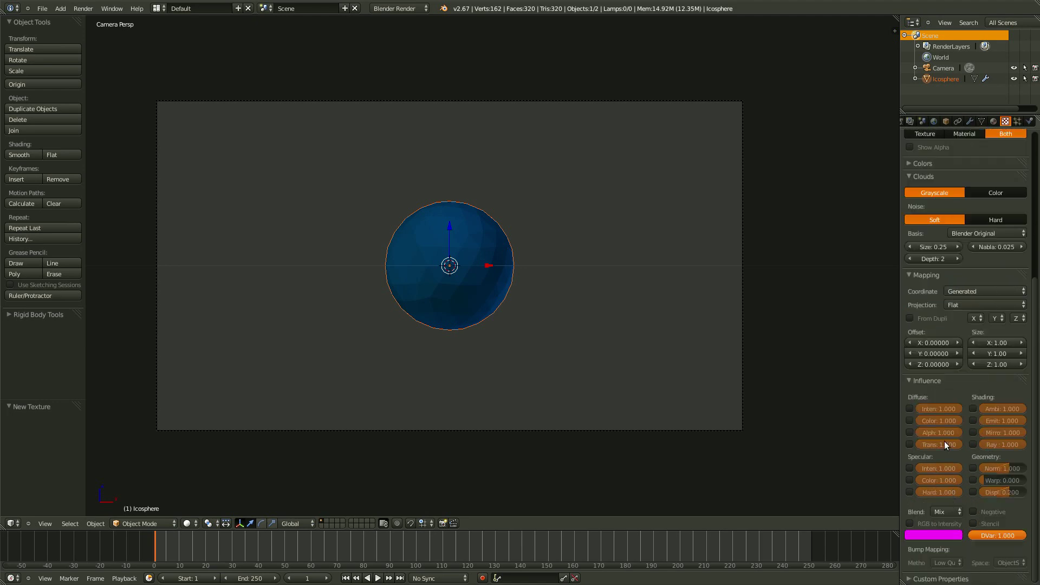
scroll(954, 531, up, 10)
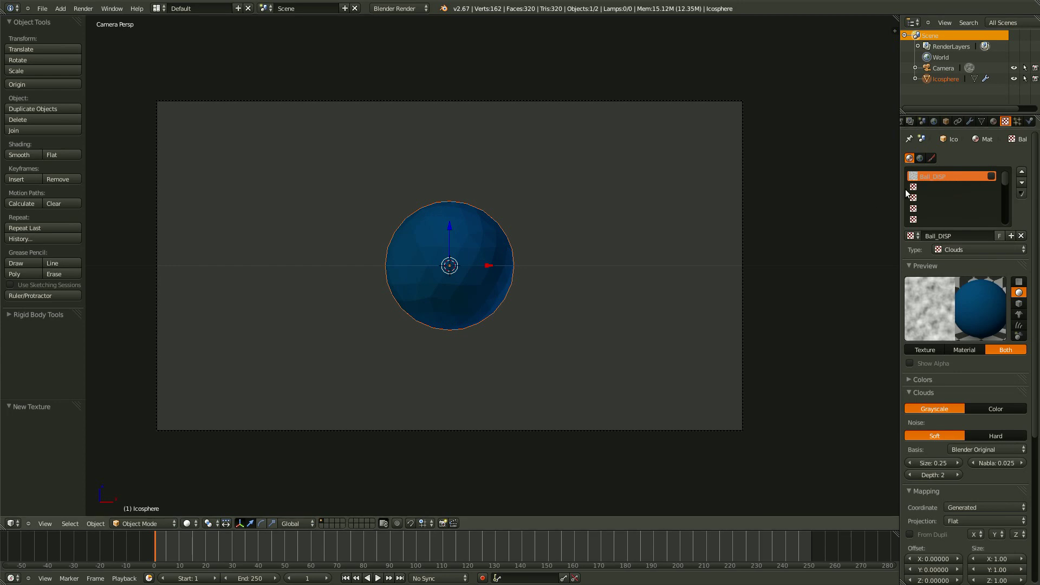
- Assign the Ball_DISP texture to the icosphere's Displace modifier
click(970, 121)
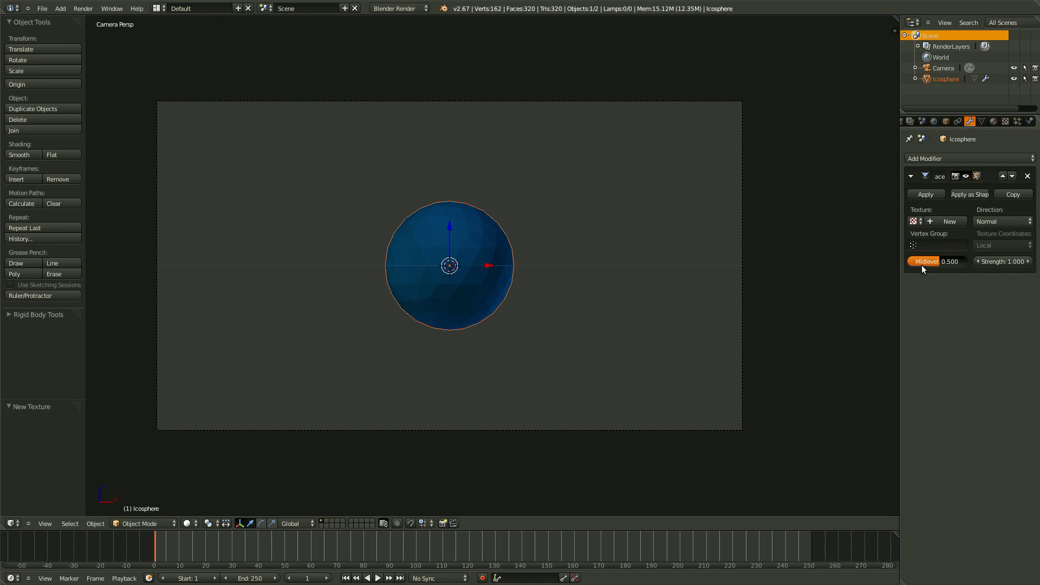
click(910, 221)
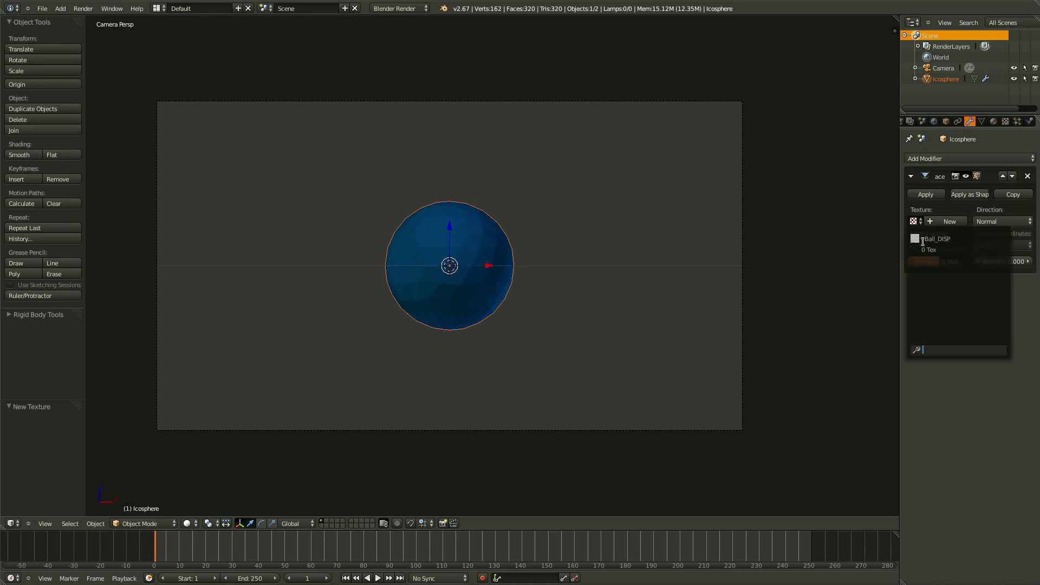
click(975, 240)
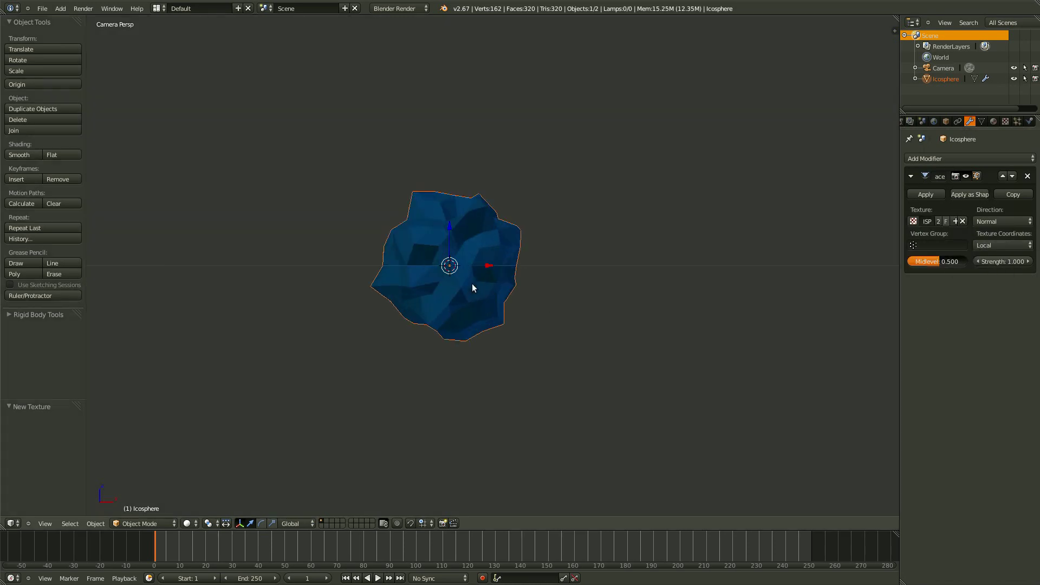
- Examine the displaced icosphere from several angles, test-move it, and compare it with its undisplaced mesh in Edit Mode
middle_drag(360, 293, 483, 142)
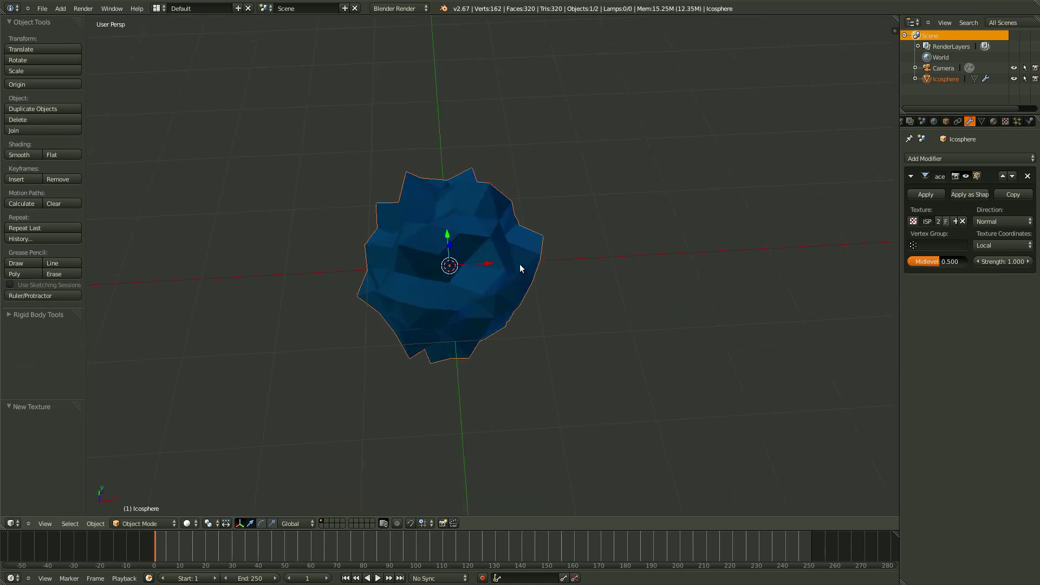
key(KP_0)
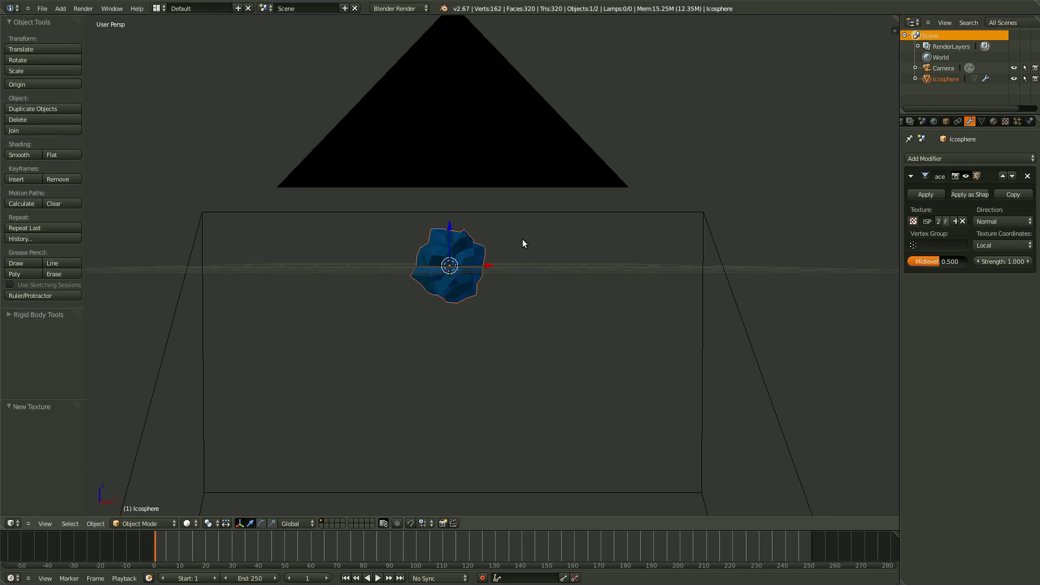
key(KP_0)
key(g)
right_click(403, 276)
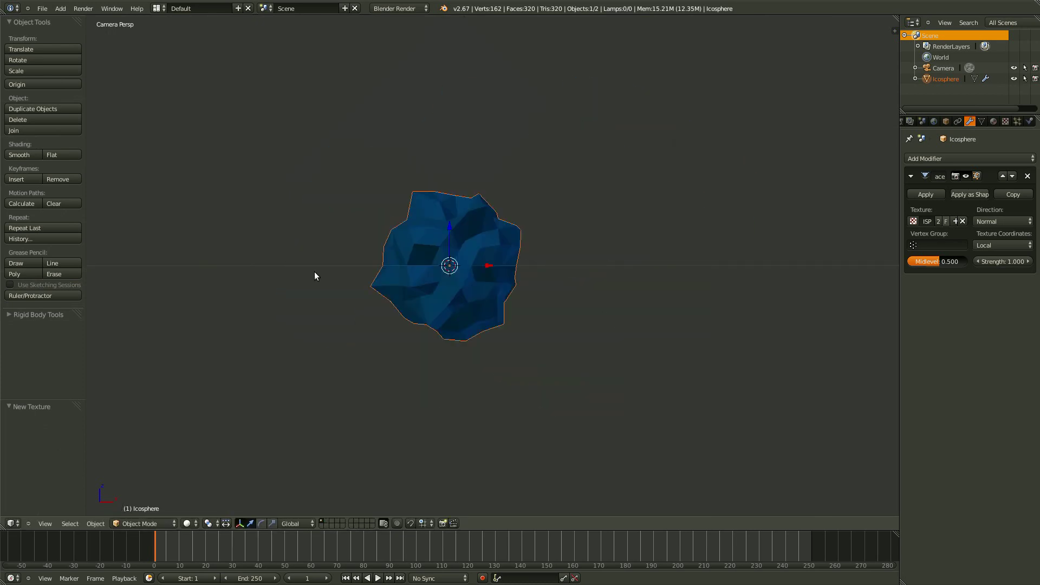
middle_drag(506, 333, 666, 391)
key(Tab)
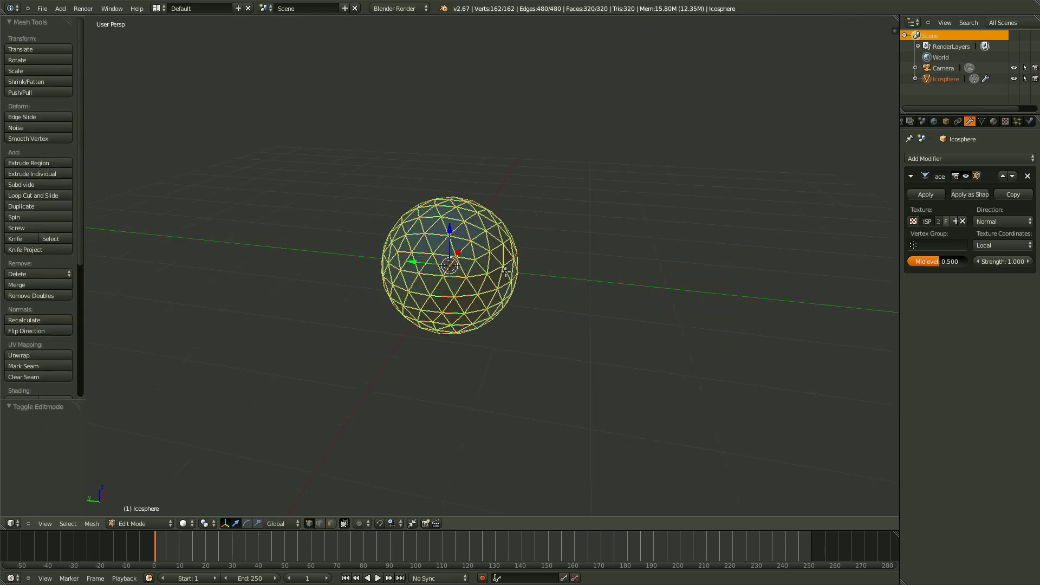
scroll(506, 271, down, 2)
middle_drag(506, 272, 571, 355)
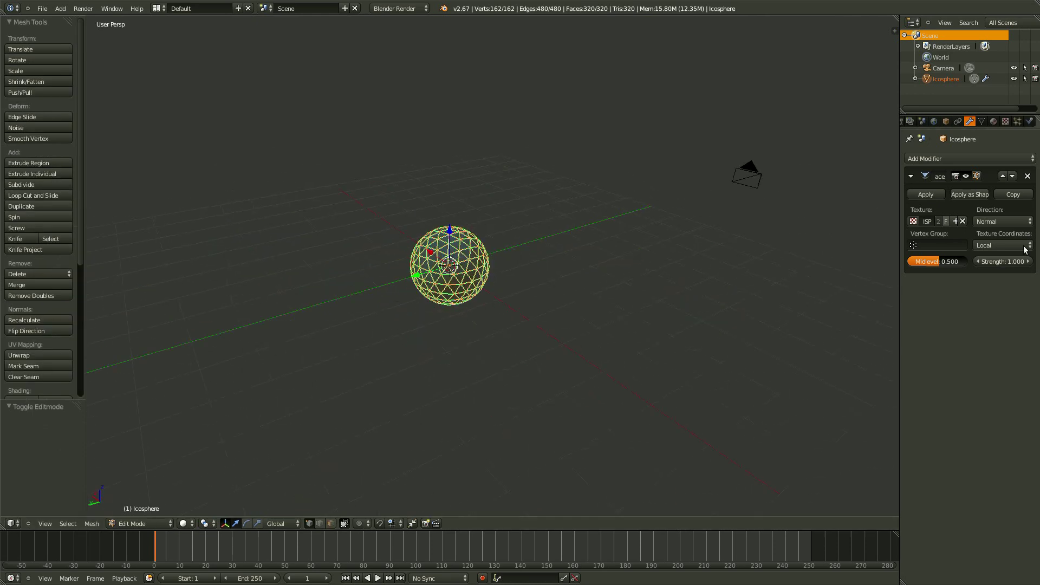
middle_drag(466, 348, 612, 256)
scroll(609, 265, up, 4)
key(Tab)
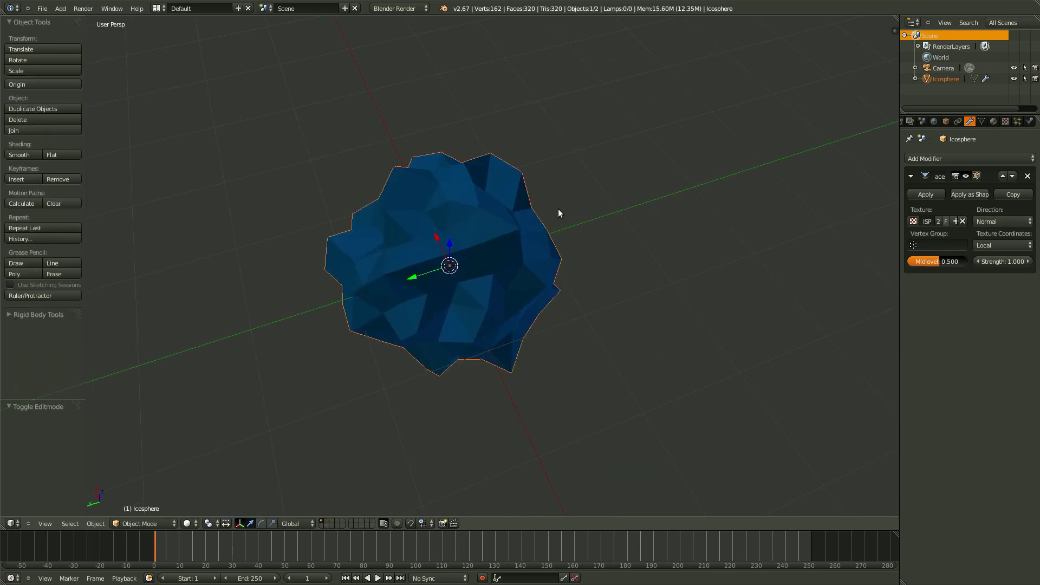
middle_drag(599, 346, 448, 299)
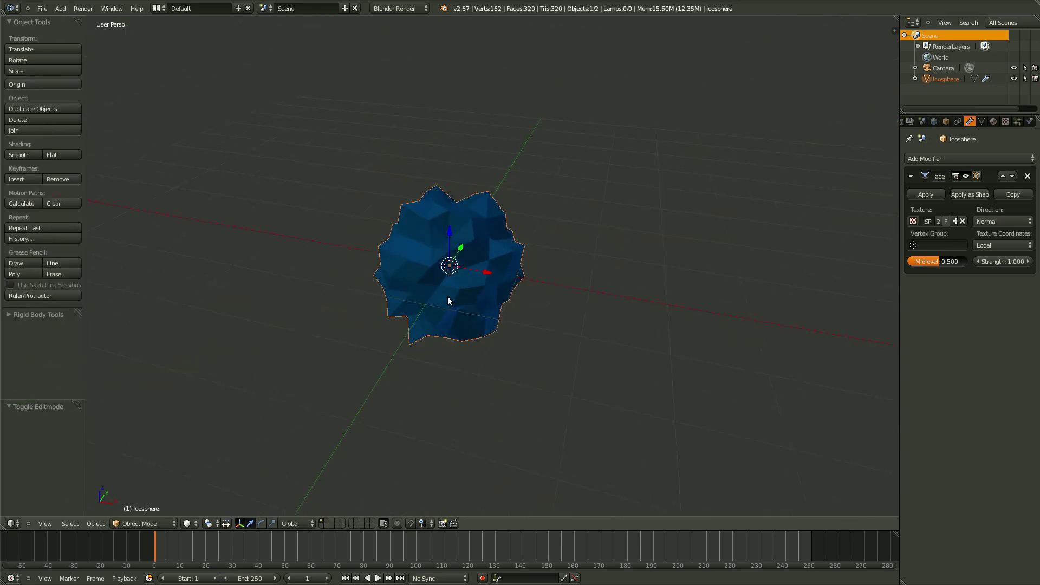
key(KP_1)
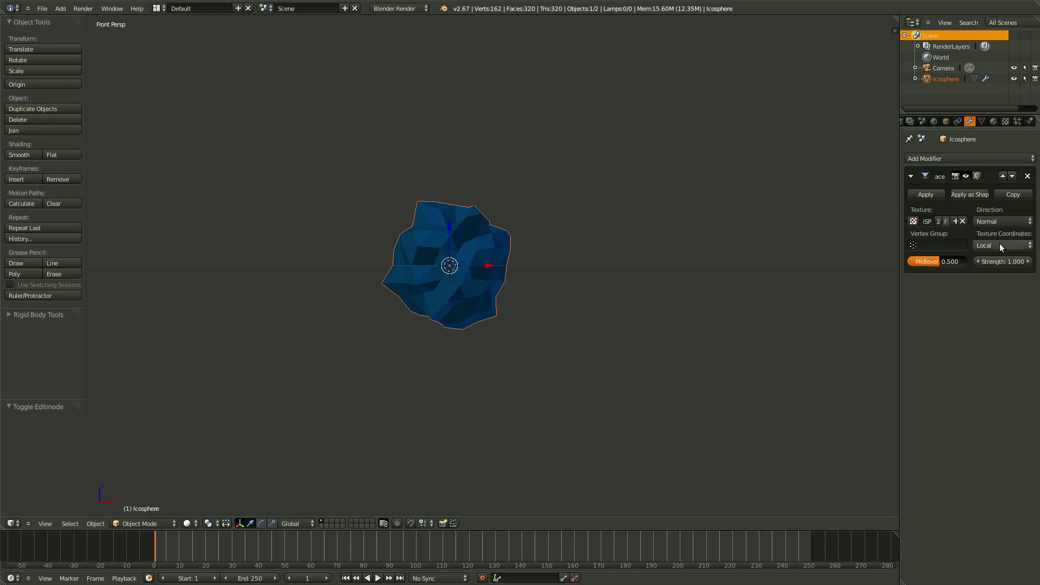
- Set the Displace modifier's texture coordinates to Global and test the displacement with a cancelled move of the icosphere
click(1000, 243)
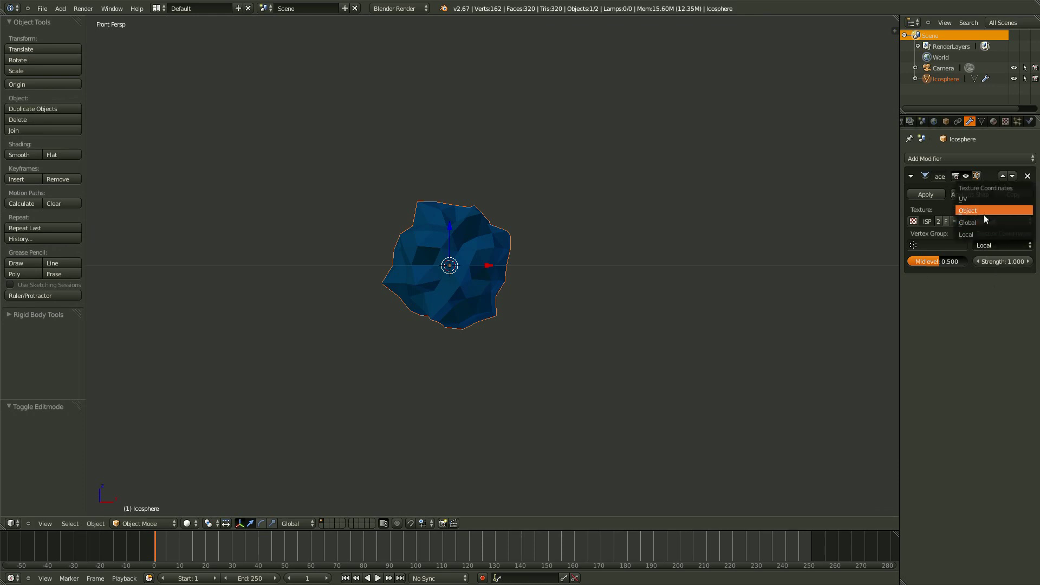
click(983, 219)
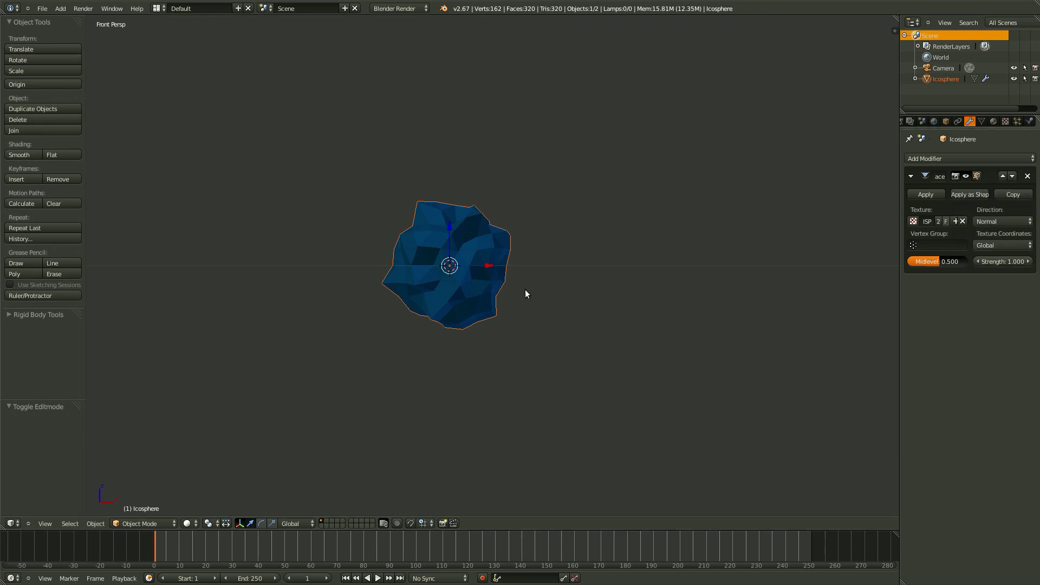
key(g)
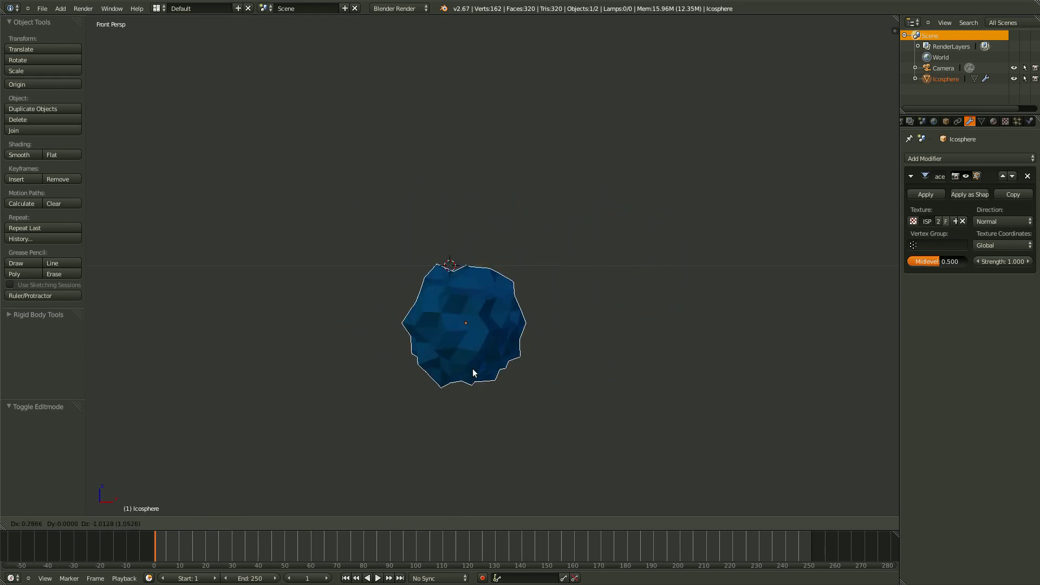
right_click(452, 343)
scroll(453, 344, down, 2)
middle_drag(544, 314, 416, 216)
scroll(690, 300, down, 4)
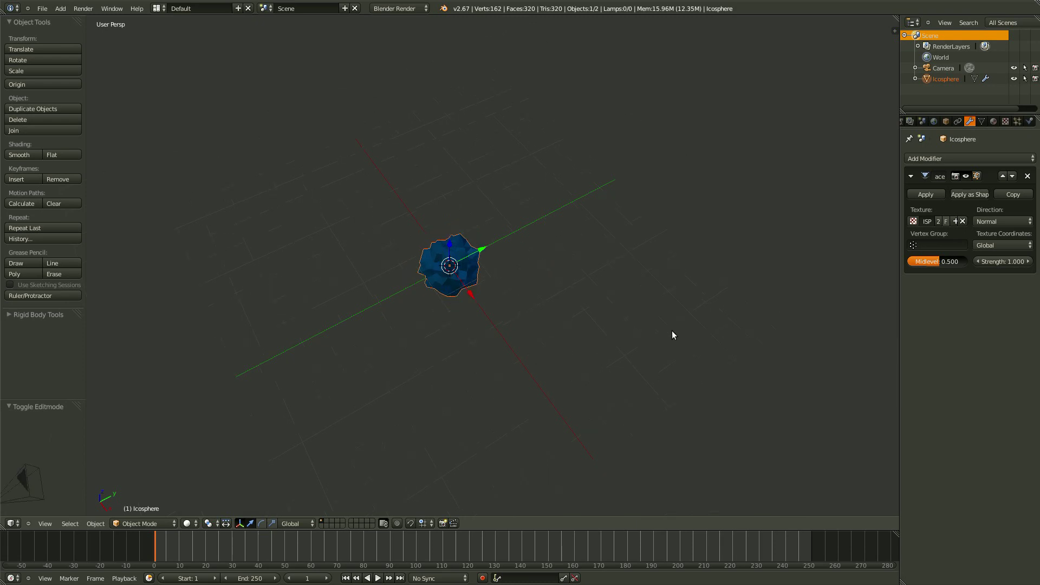
- Move the camera about 8.78 units along the Y axis towards the icosphere
right_click(180, 405)
key(g)
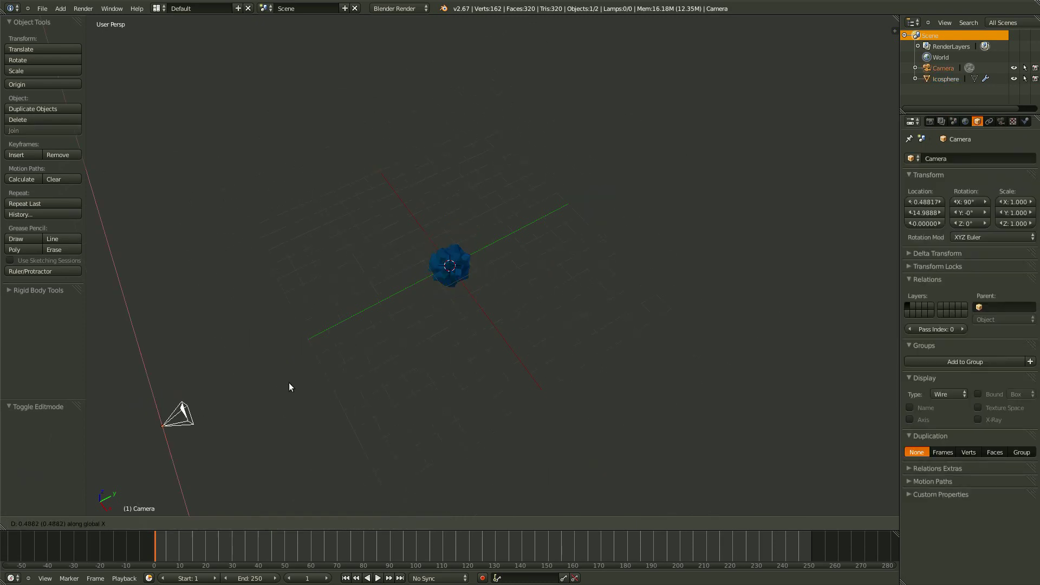
key(y)
click(396, 353)
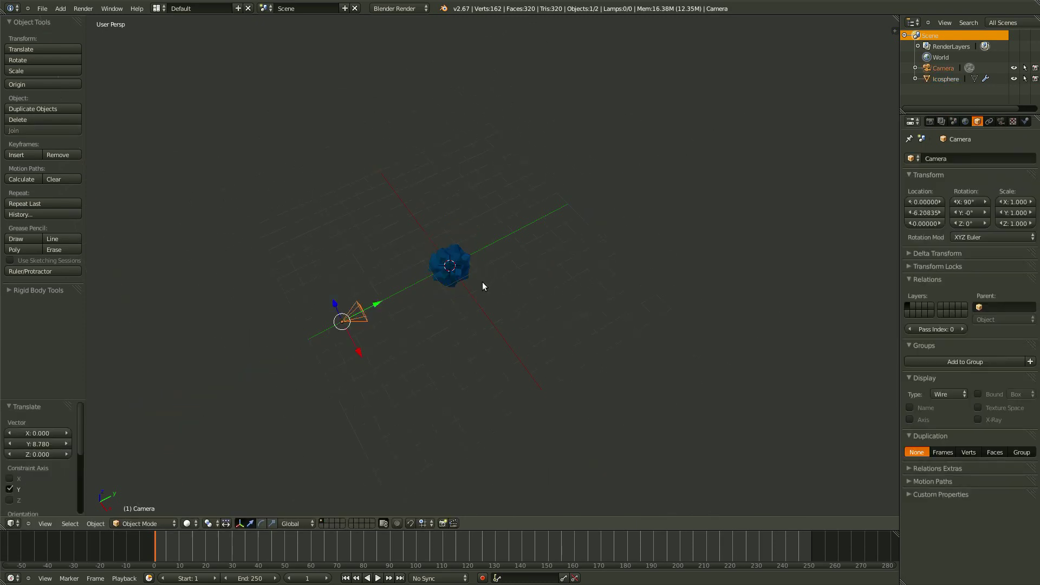
- Add an empty behind the camera in the top orthographic view, at about X 0.03, Y -7.97
middle_drag(484, 286, 522, 389)
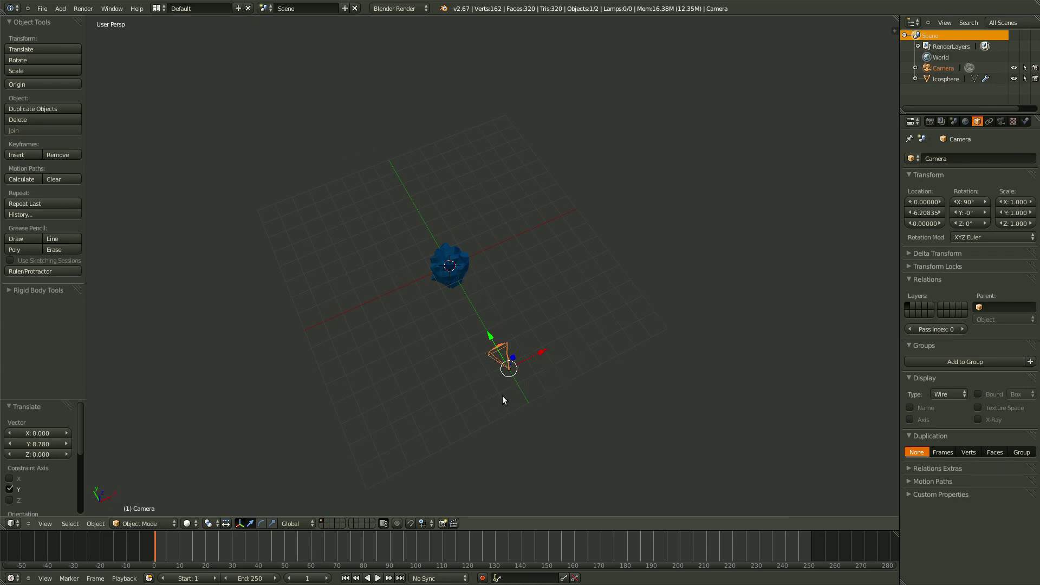
key(KP_7)
key(KP_5)
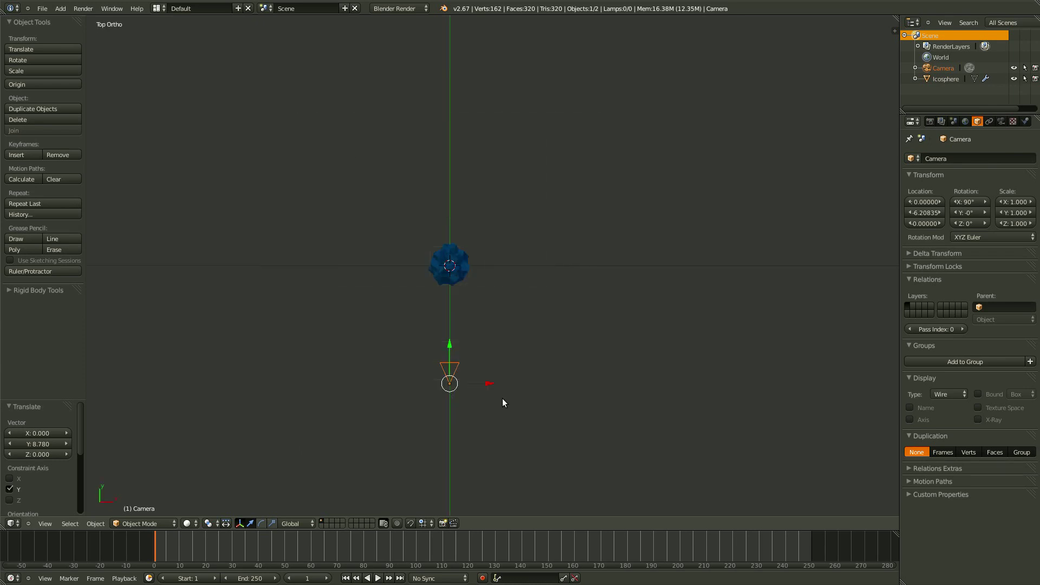
key(shift+a)
mouse_move(444, 496)
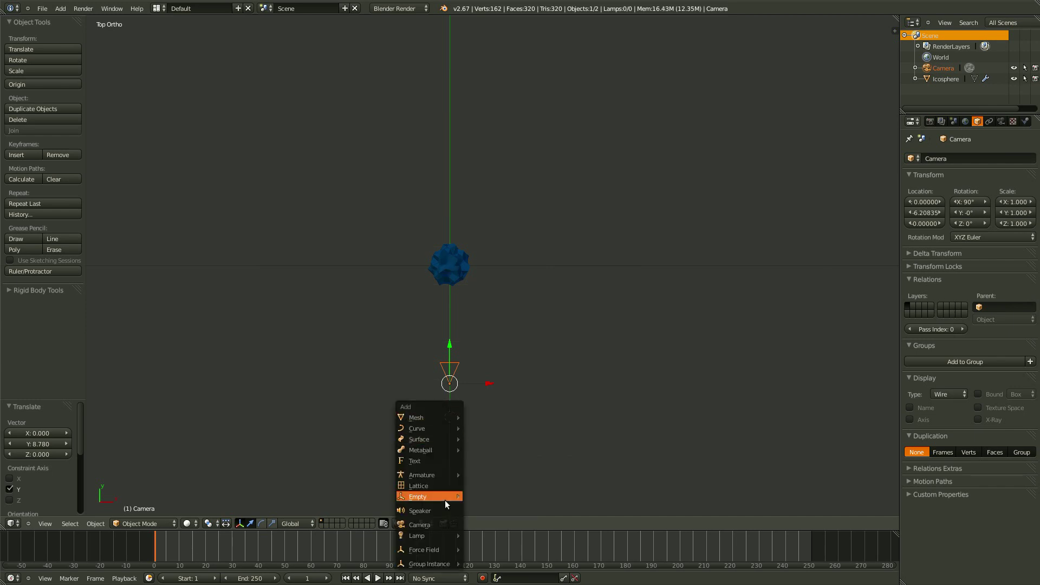
click(496, 413)
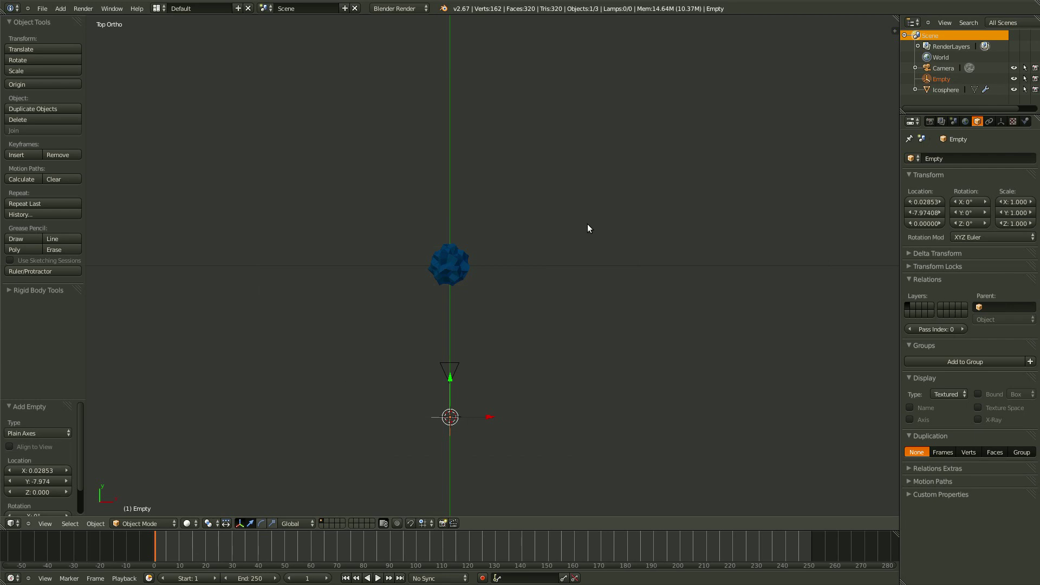
- Rename the new empty as Ball_Control
click(982, 158)
text(Ball_Cont)
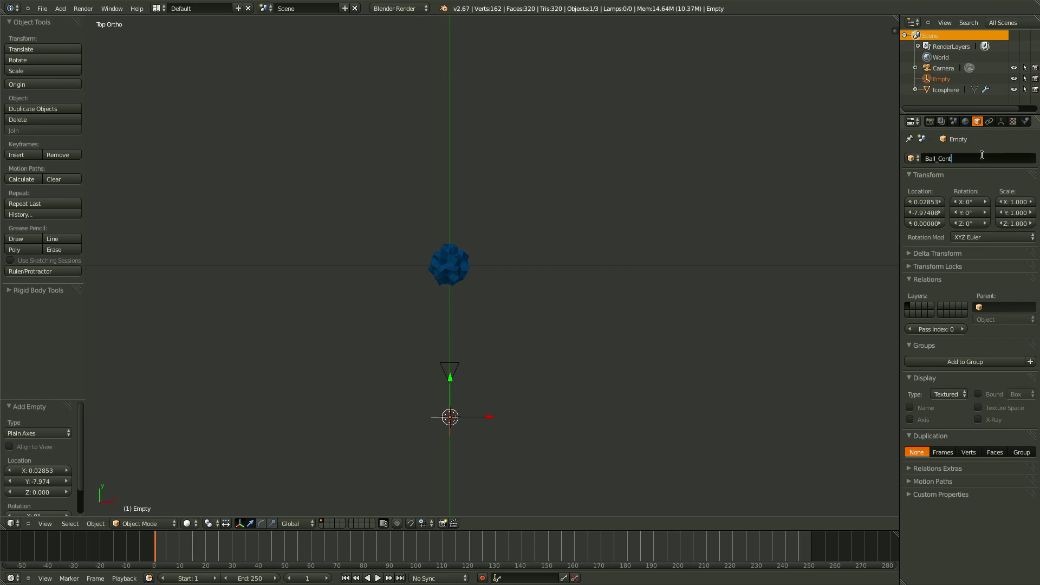
text(rol)
key(Return)
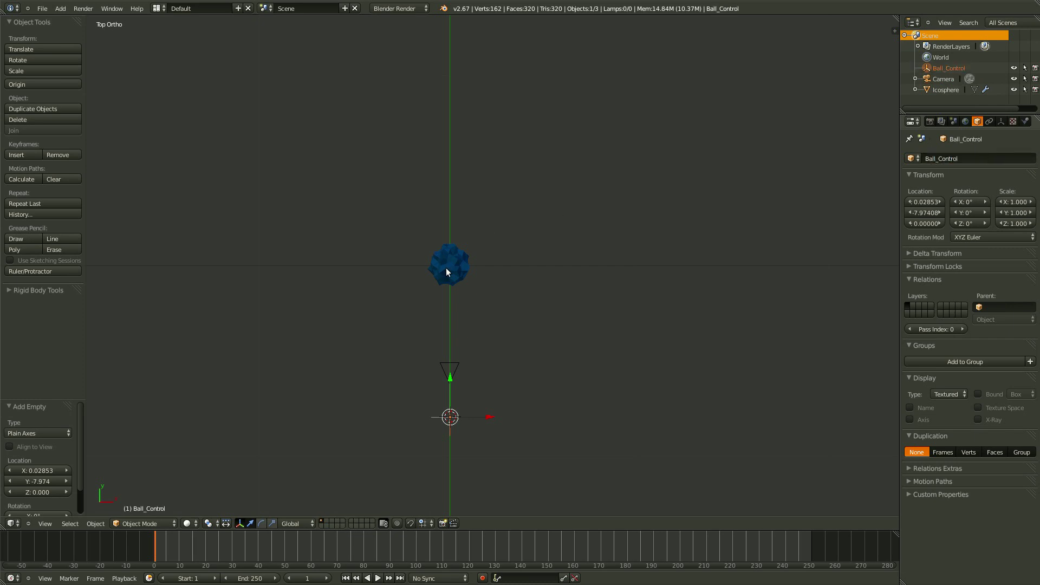
- Set the icosphere's Displace modifier to Object texture coordinates with Ball_Control as the reference object
right_click(446, 268)
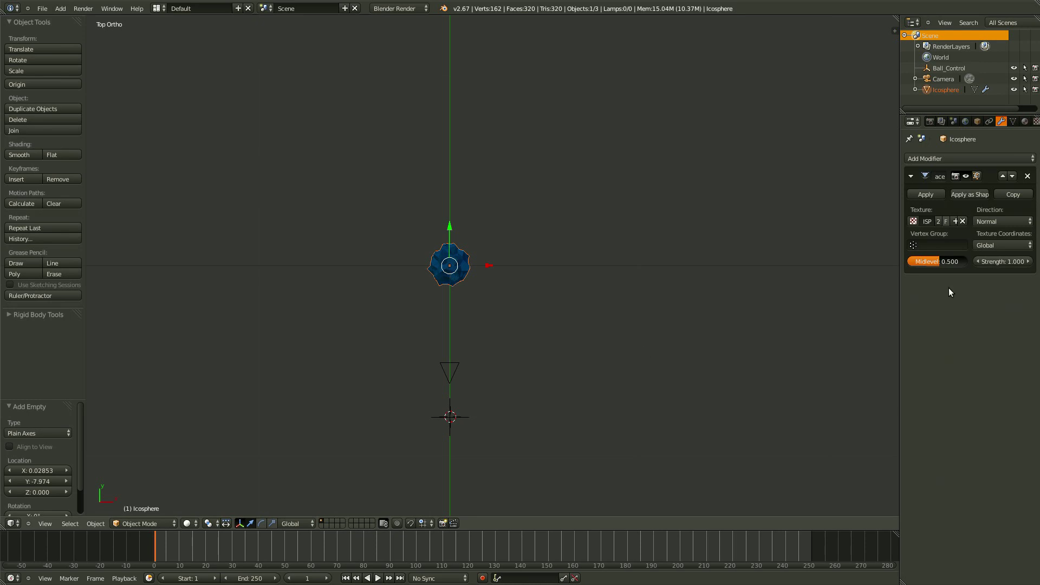
click(1000, 246)
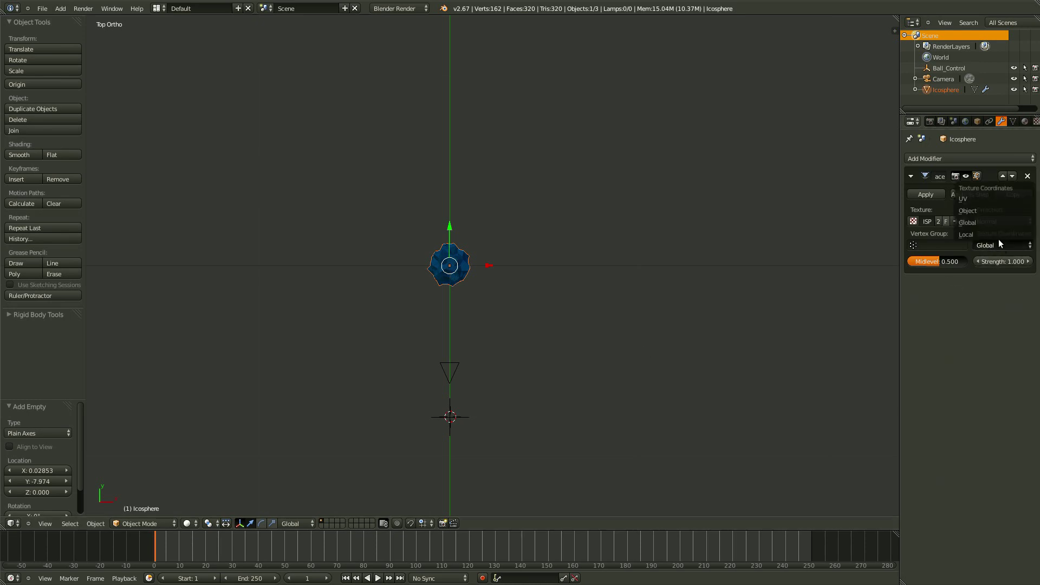
click(973, 210)
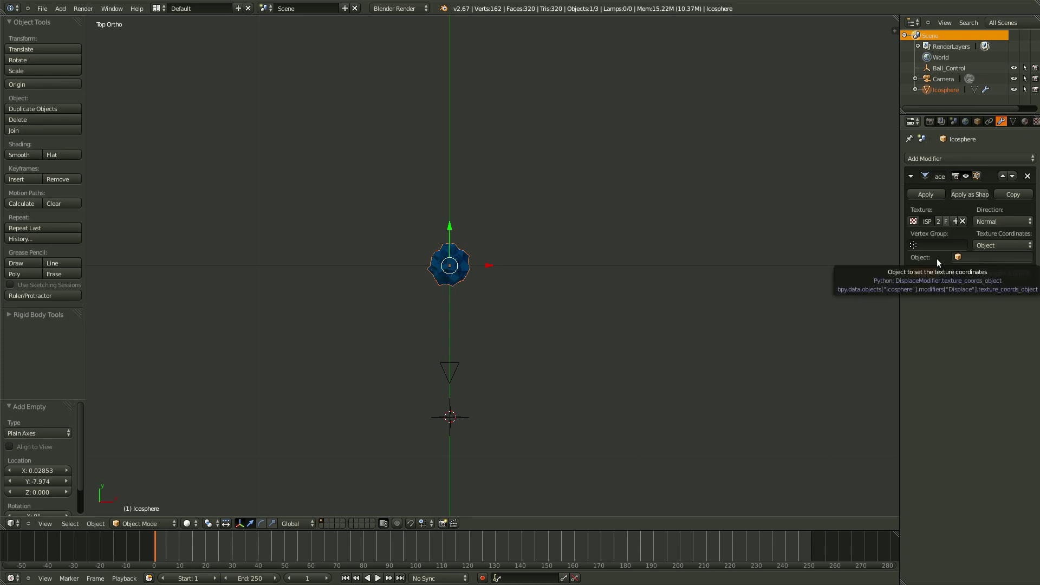
click(970, 256)
click(970, 269)
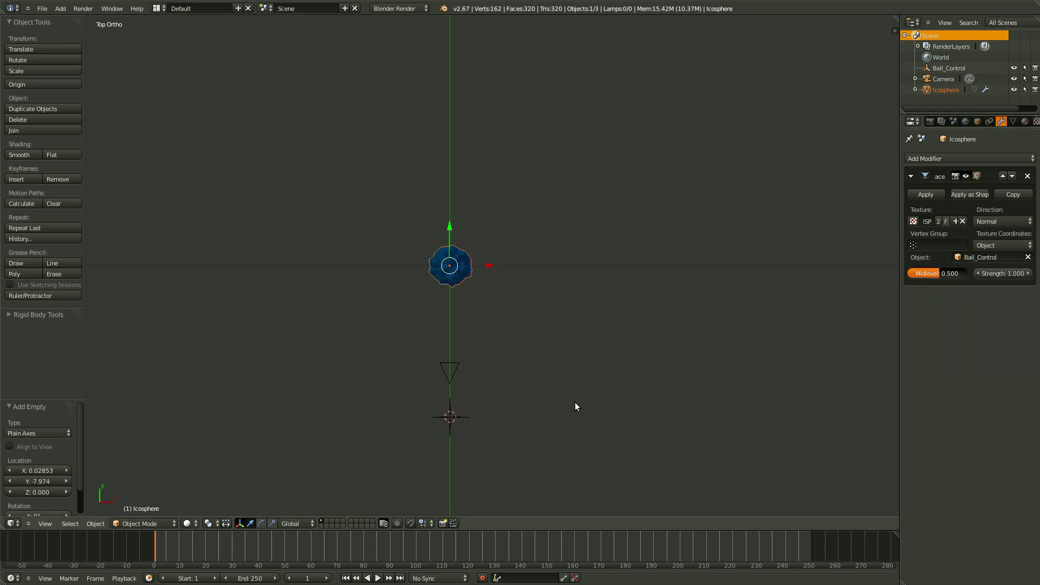
- Test the displacement with a cancelled free move of Ball_Control and save the file over the existing one
right_click(467, 424)
key(g)
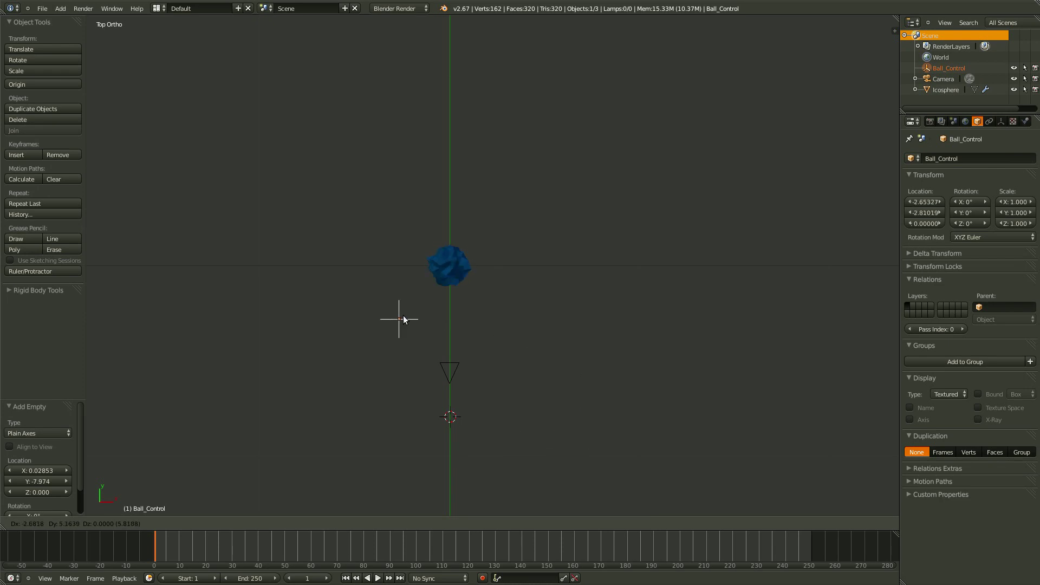
right_click(457, 449)
scroll(523, 424, up, 2)
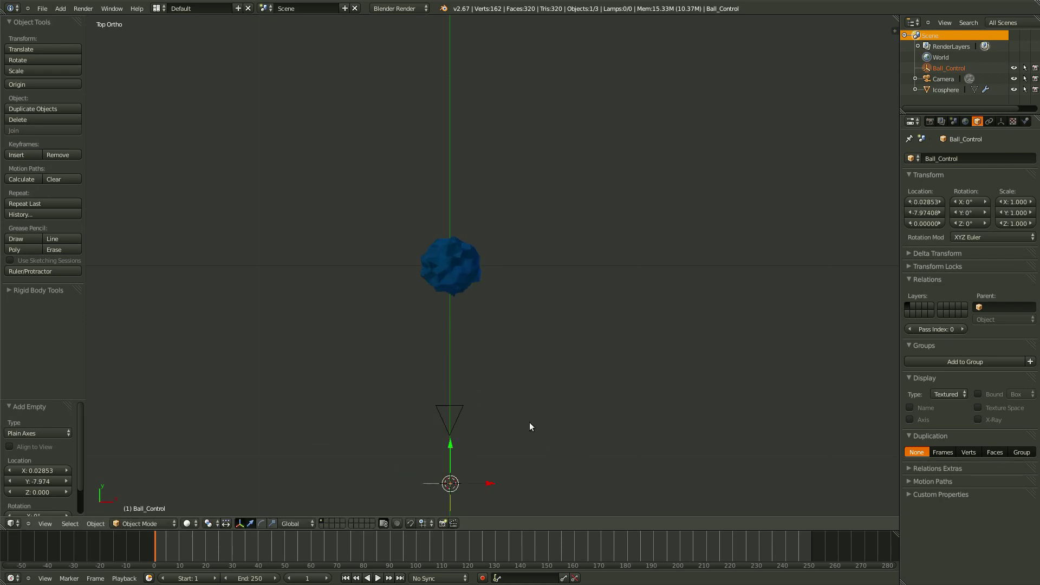
key(ctrl+s)
click(665, 331)
- Test how the displacement reacts to moving Ball_Control along the X axis, and cancel the move
shift+scroll(487, 382, down, 6)
key(g)
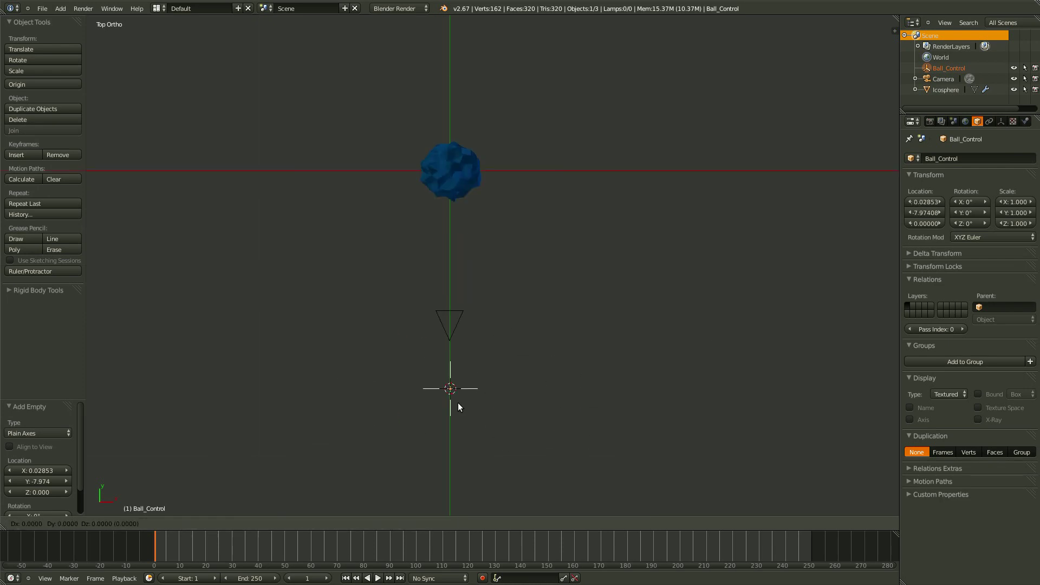
key(x)
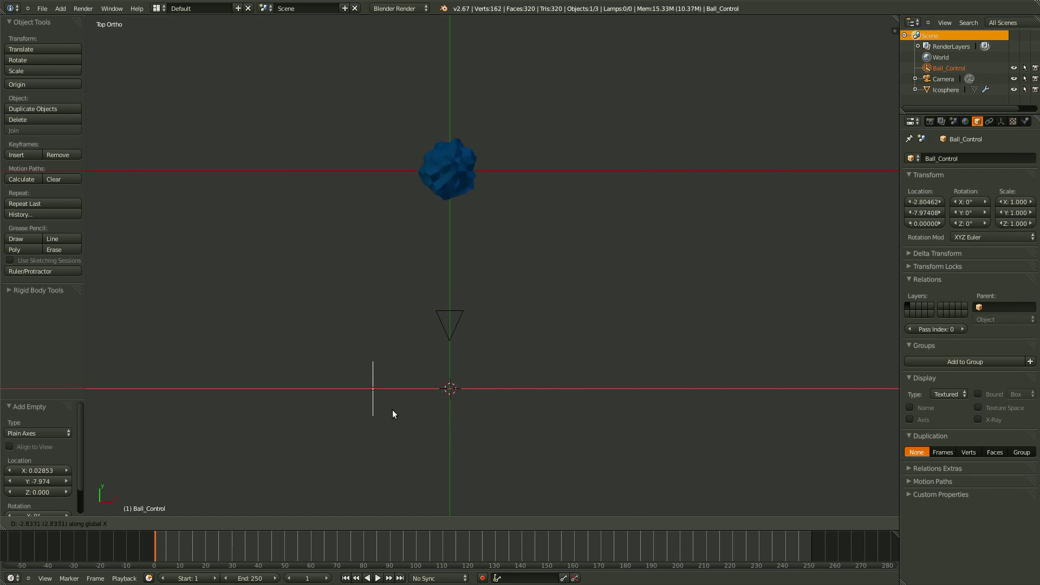
key(Escape)
scroll(543, 327, down, 3)
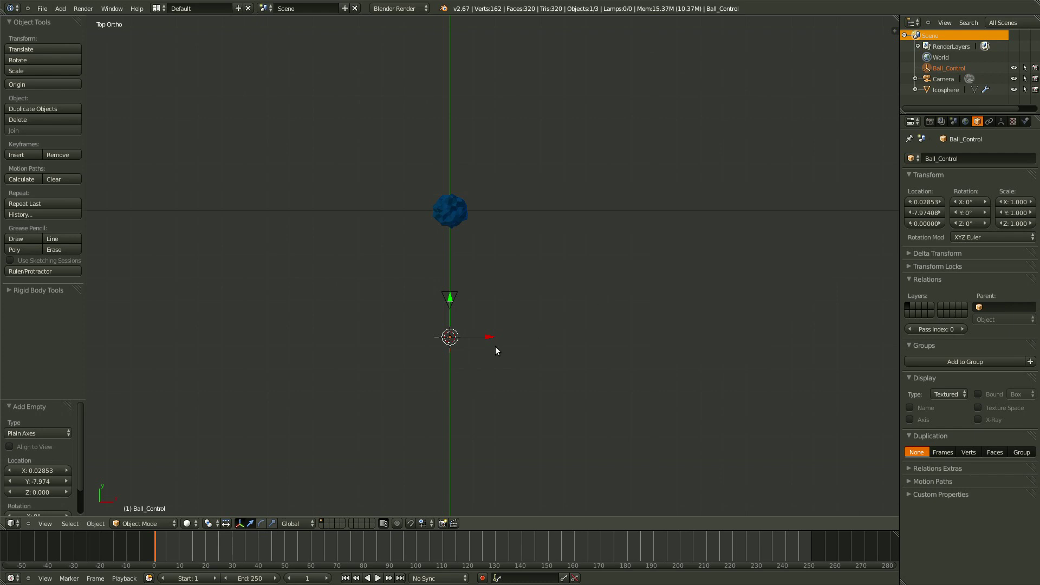
- Clear Ball_Control's location and test a Y-axis move and a rotation from the origin, cancelling both
scroll(495, 347, up, 1)
key(alt+g)
scroll(489, 331, up, 1)
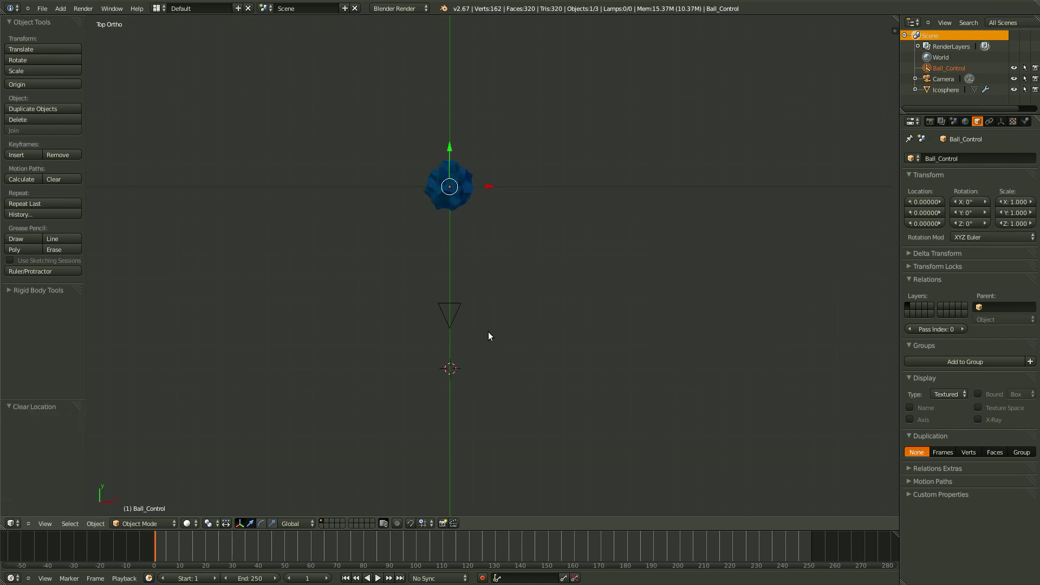
key(g)
key(y)
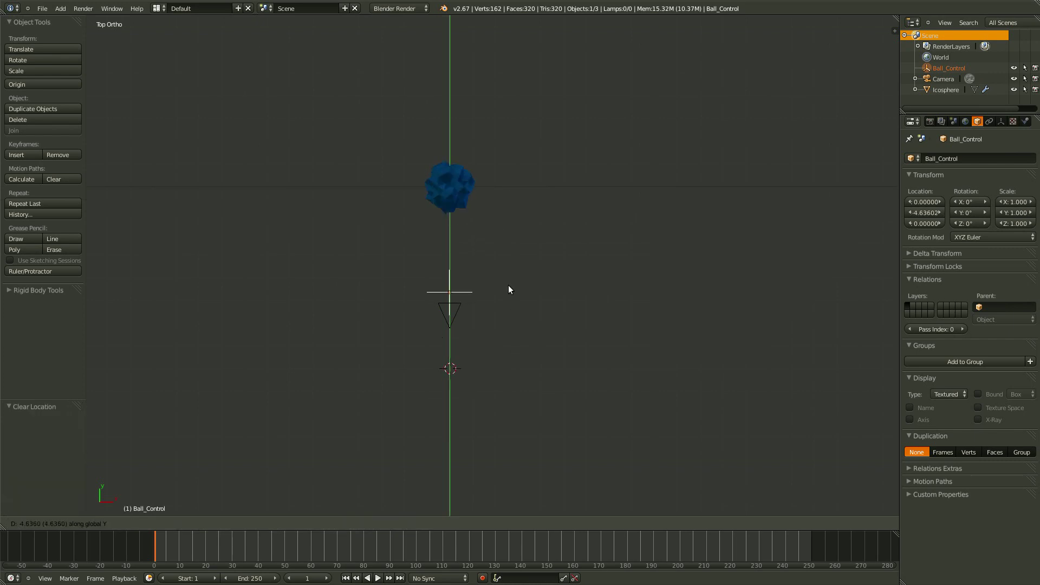
key(Escape)
key(r)
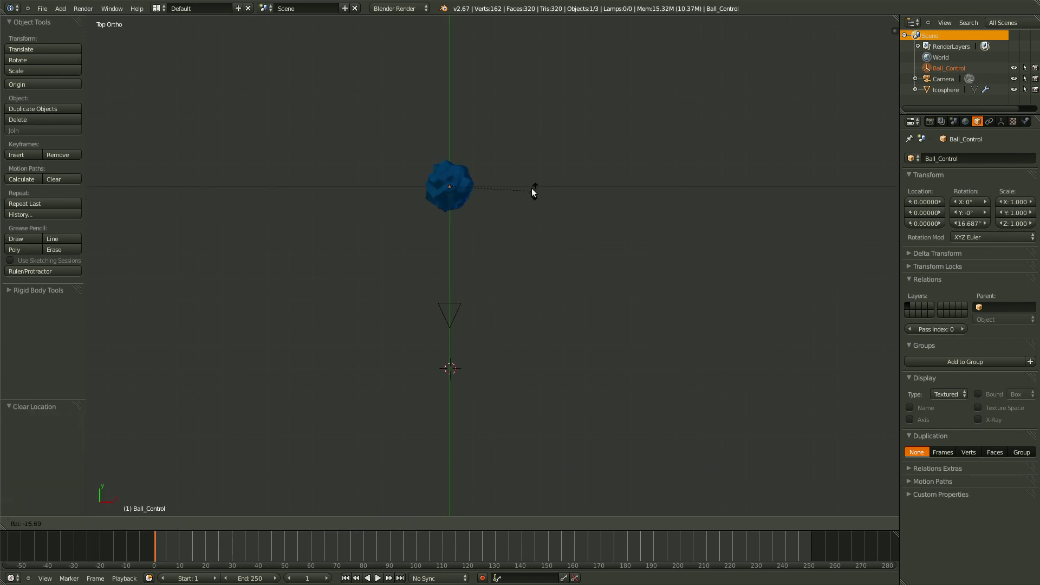
key(Escape)
middle_drag(512, 269, 523, 293)
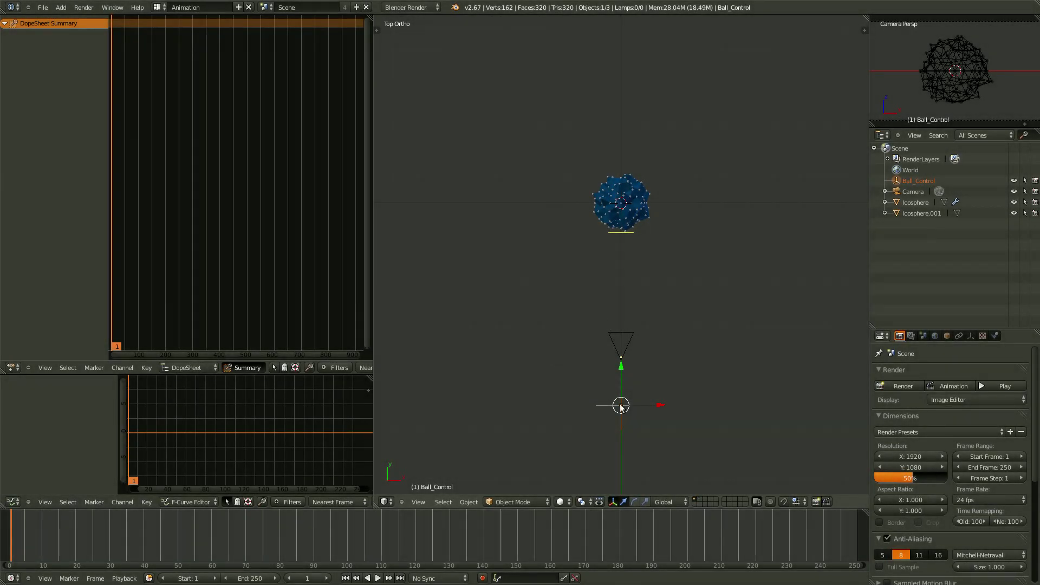
- Try out a cancelled X-axis move of Ball_Control and insert a Location keyframe for it at frame 1
key(g)
key(x)
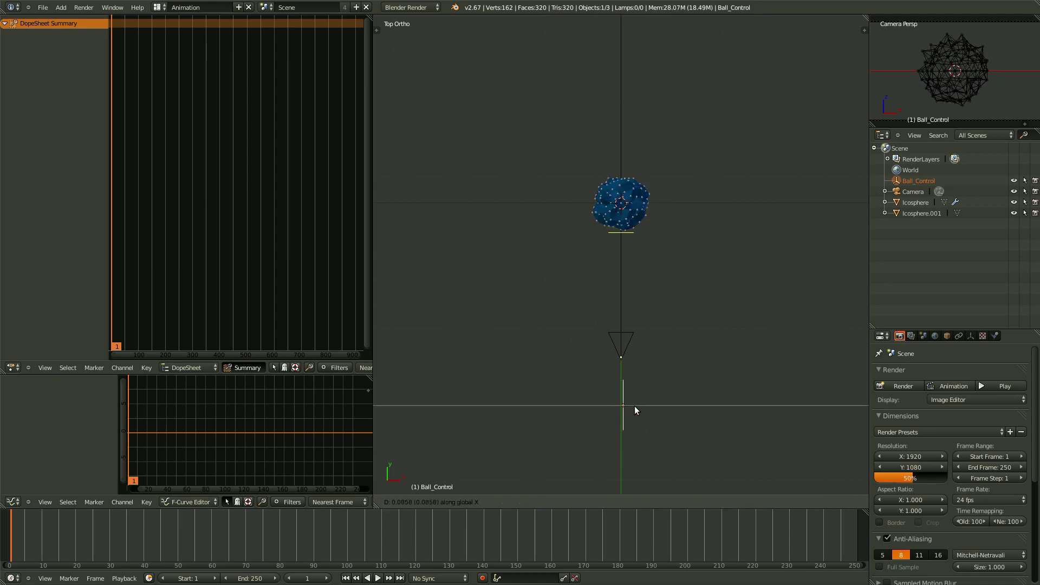
right_click(600, 414)
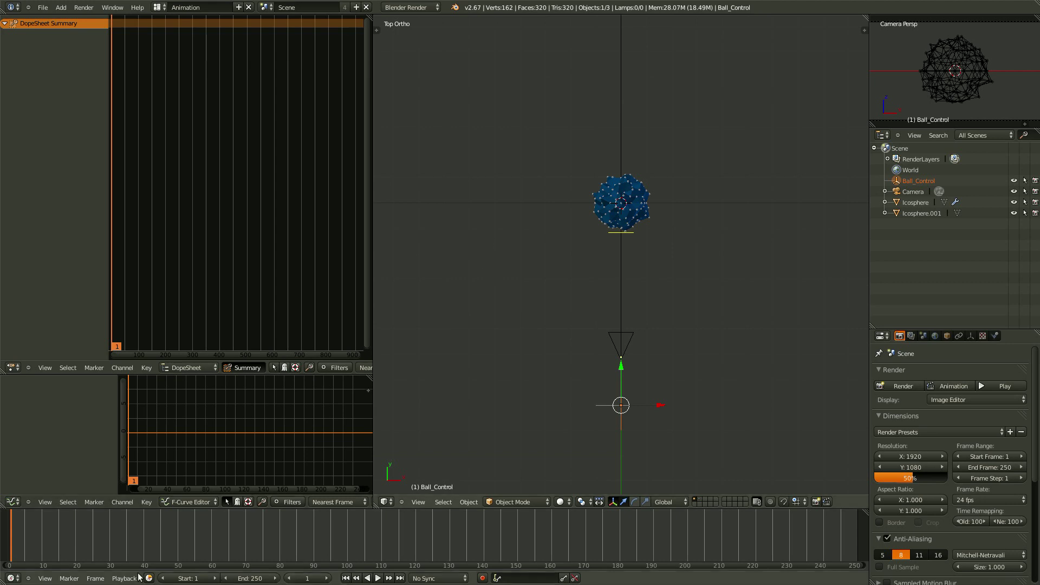
key(i)
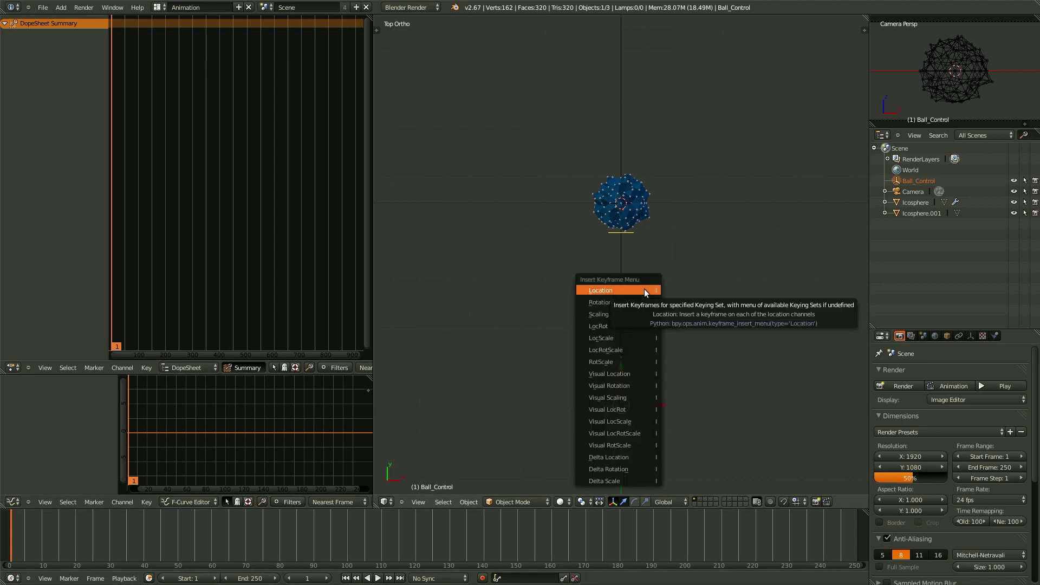
click(644, 291)
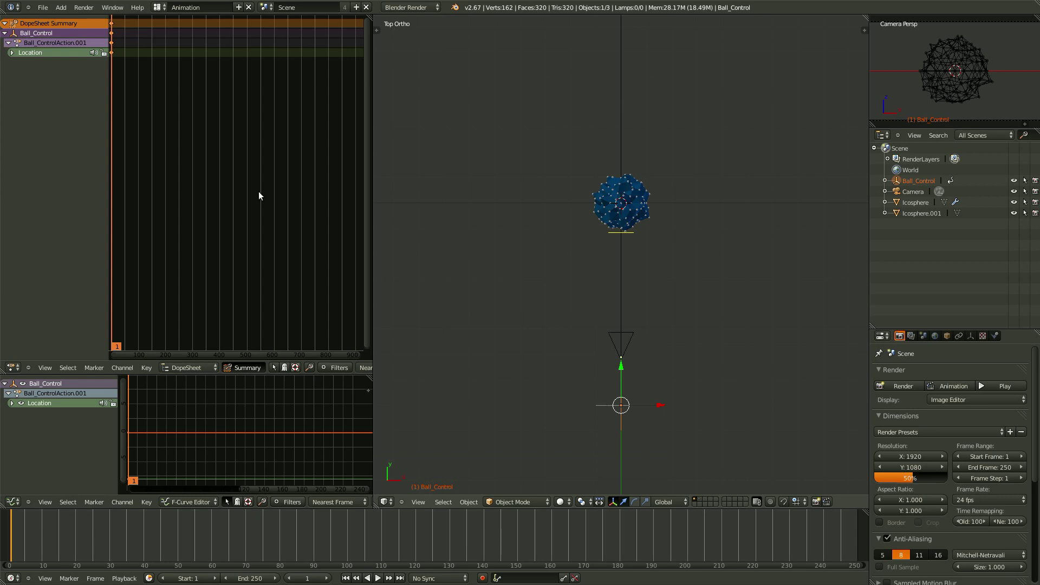
- At frame 250, move Ball_Control 1 unit along the X axis and insert a Location keyframe
drag(548, 540, 857, 541)
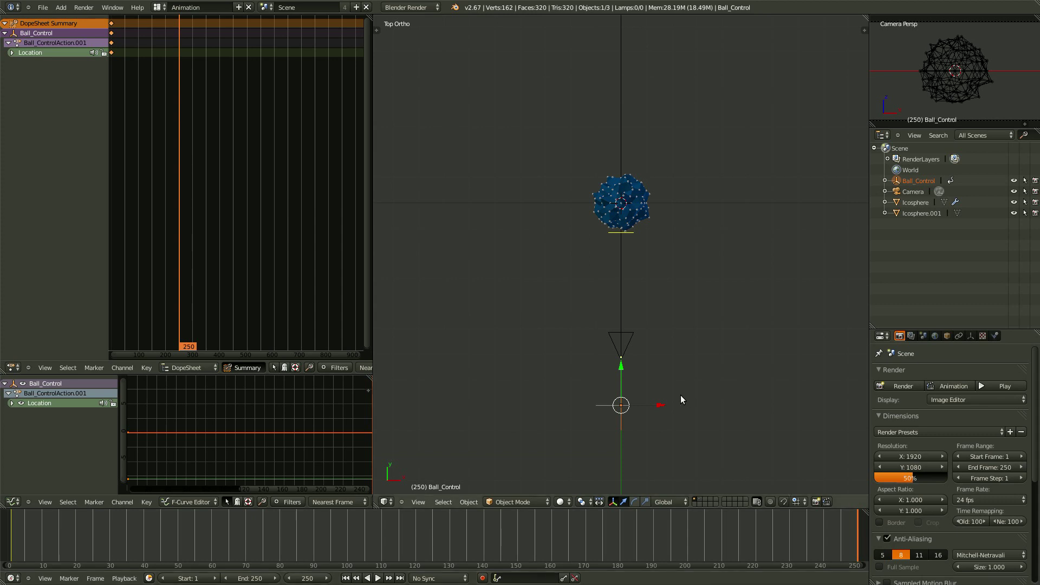
key(g)
key(x)
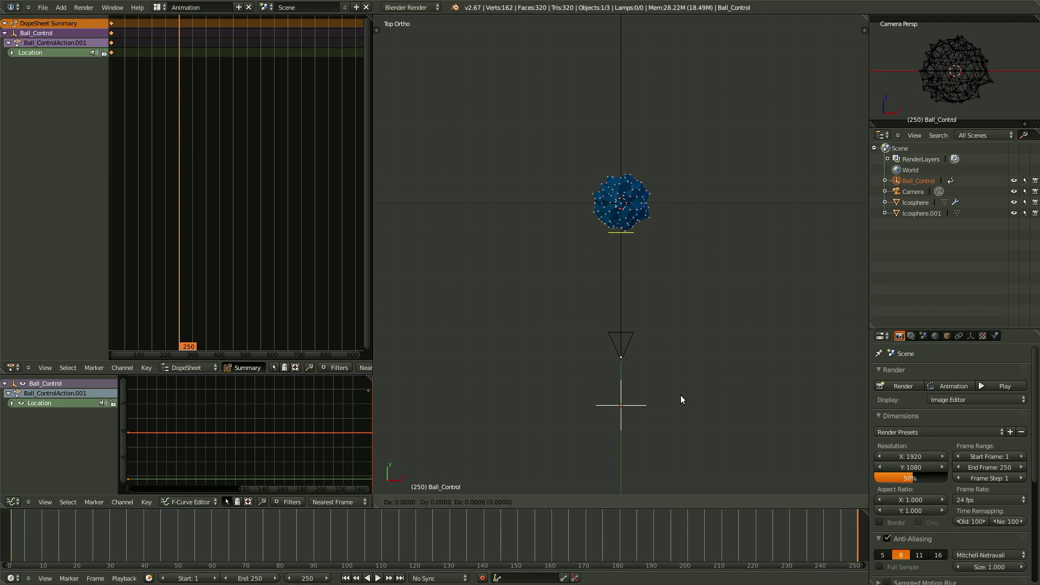
key(1)
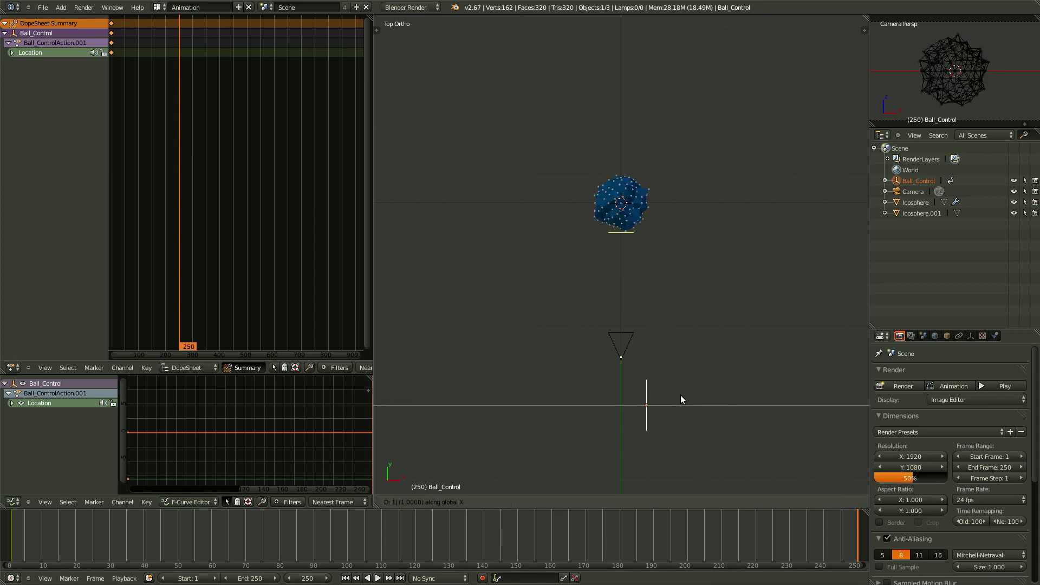
key(Return)
key(i)
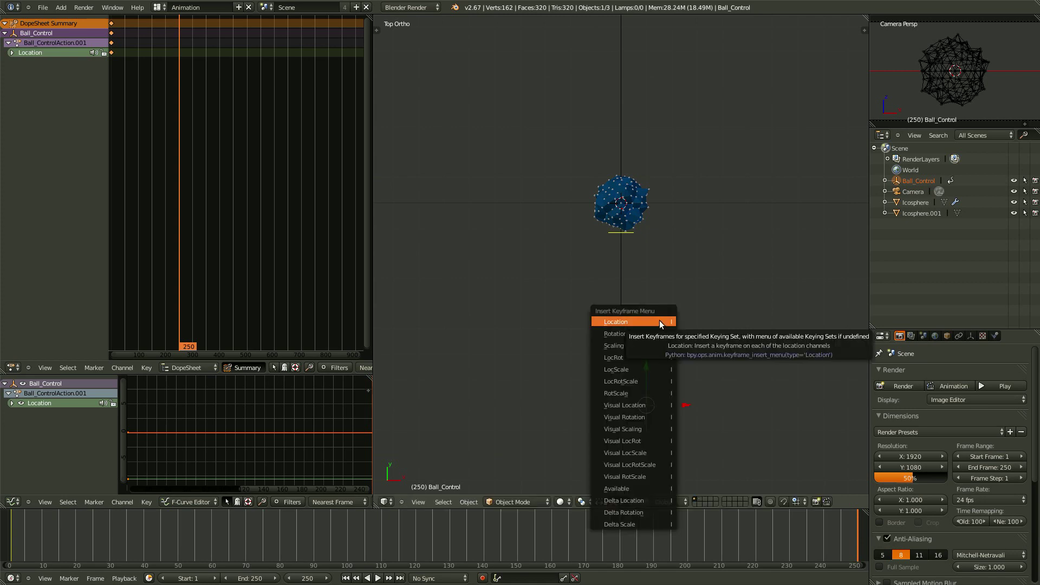
click(660, 323)
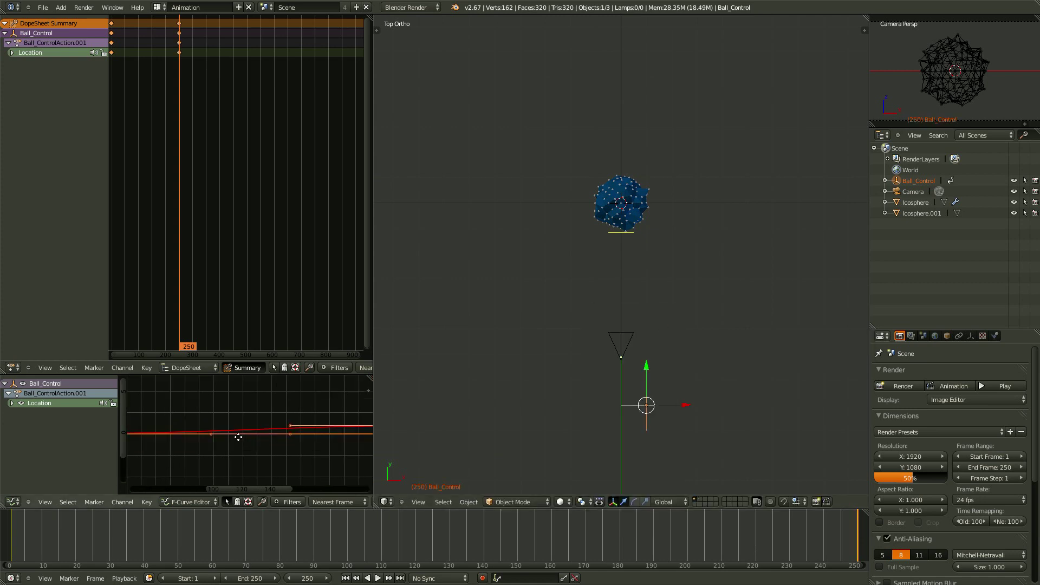
- Play back the displacement animation from the start of the timeline, and stop it
drag(520, 539, 4, 538)
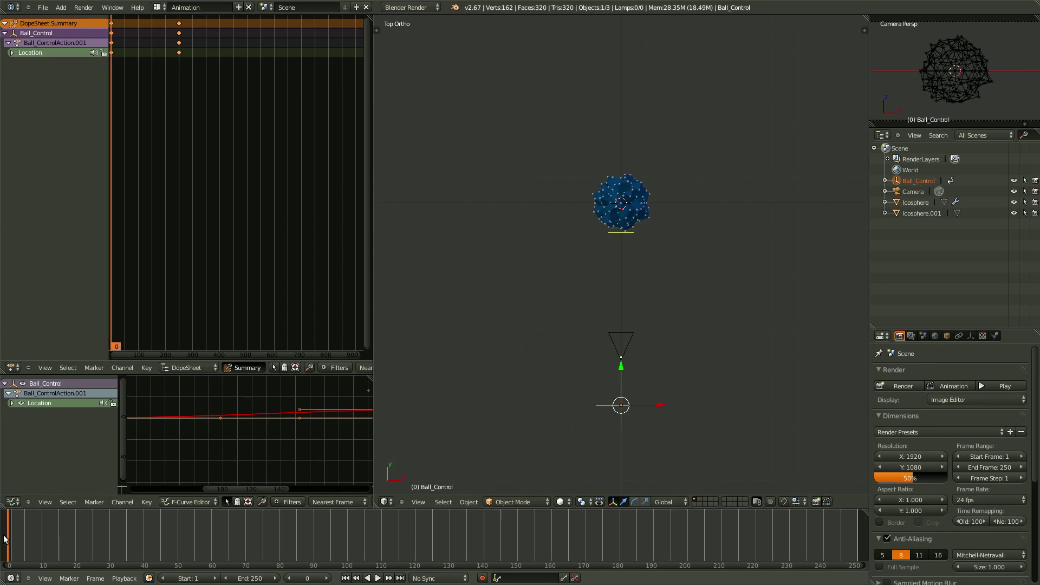
key(alt+a)
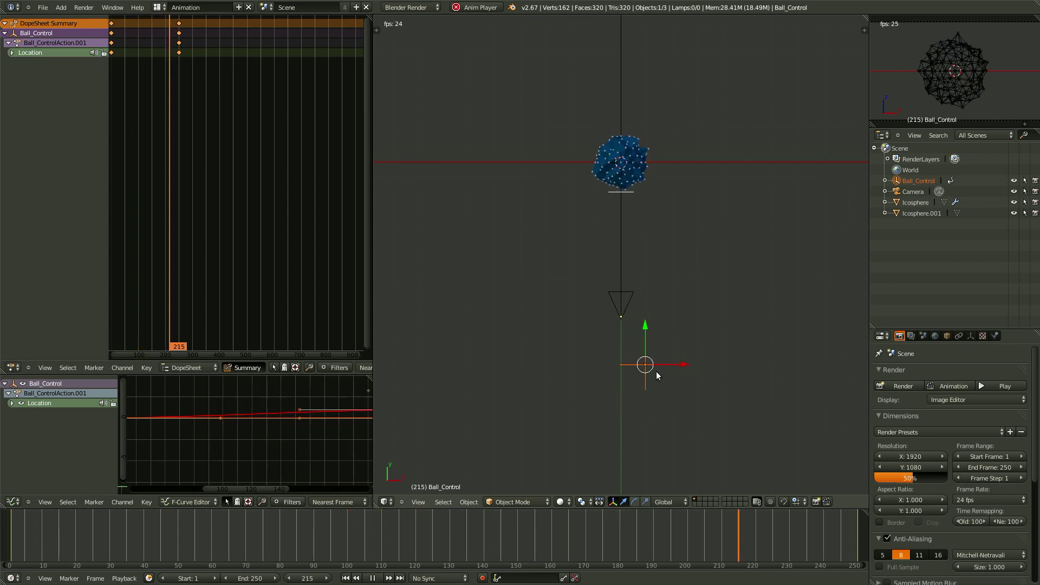
key(Escape)
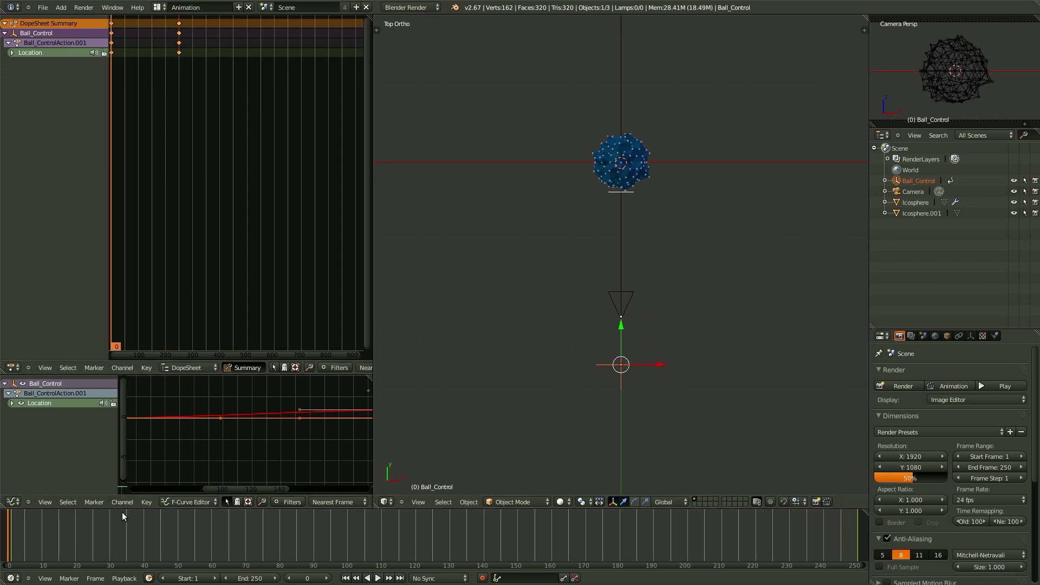
- Set the interpolation mode of Ball_Control's location keyframes to Linear and show the full F-curves
scroll(267, 421, down, 1)
middle_drag(267, 421, 237, 428)
scroll(243, 435, down, 1)
scroll(216, 477, down, 1)
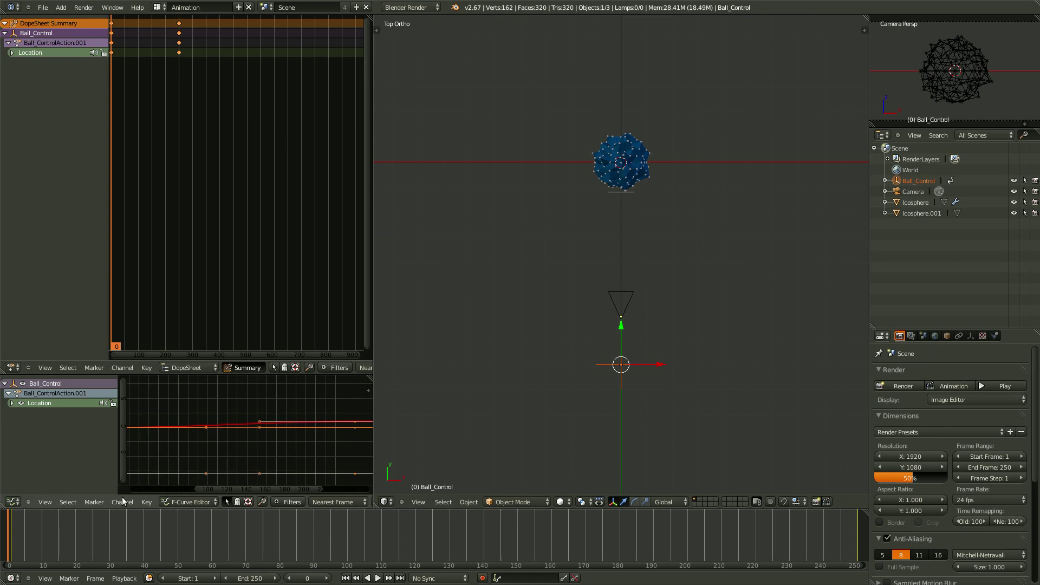
click(145, 503)
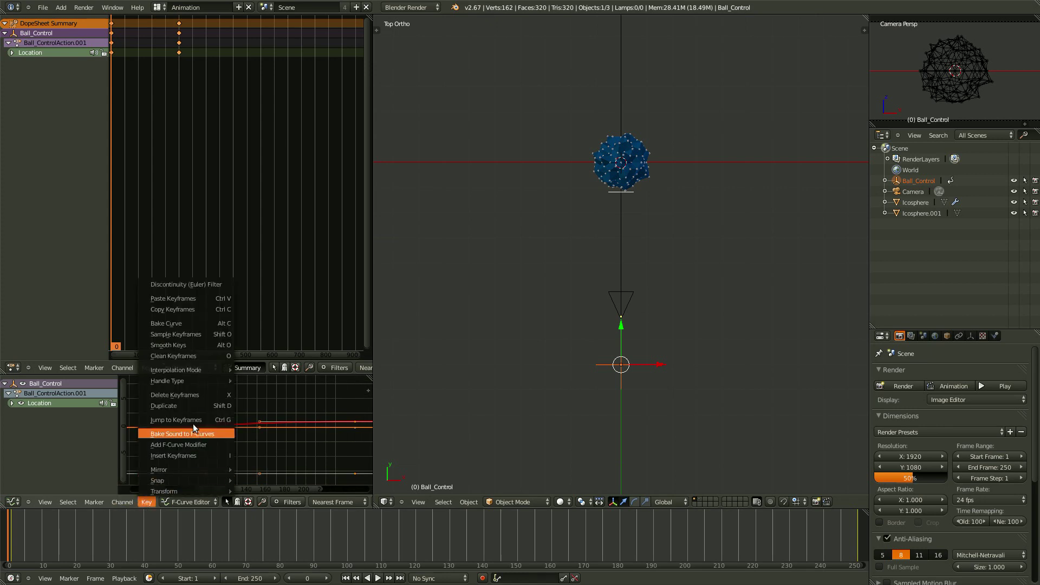
mouse_move(190, 370)
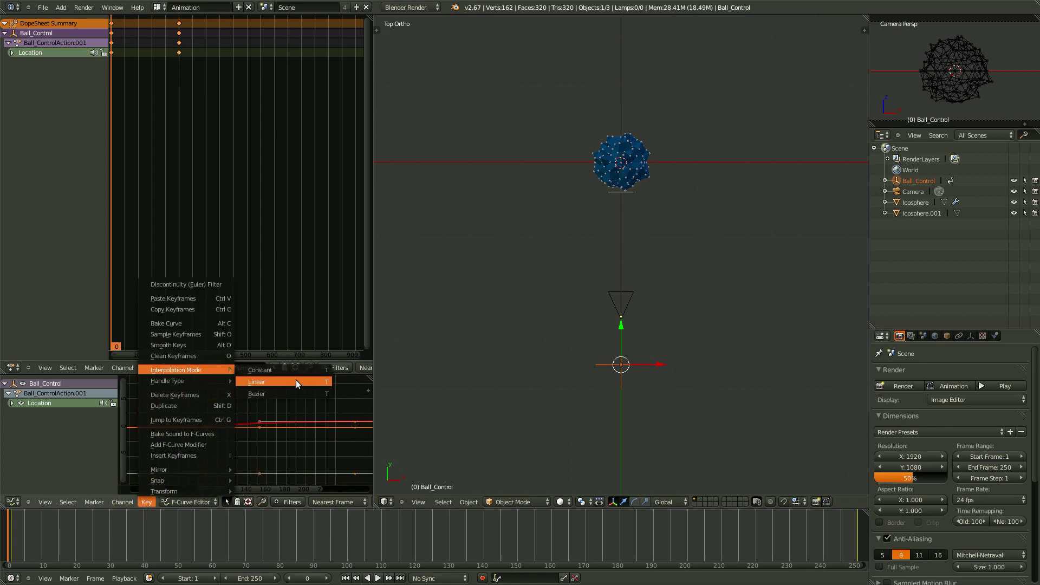
click(296, 382)
key(Home)
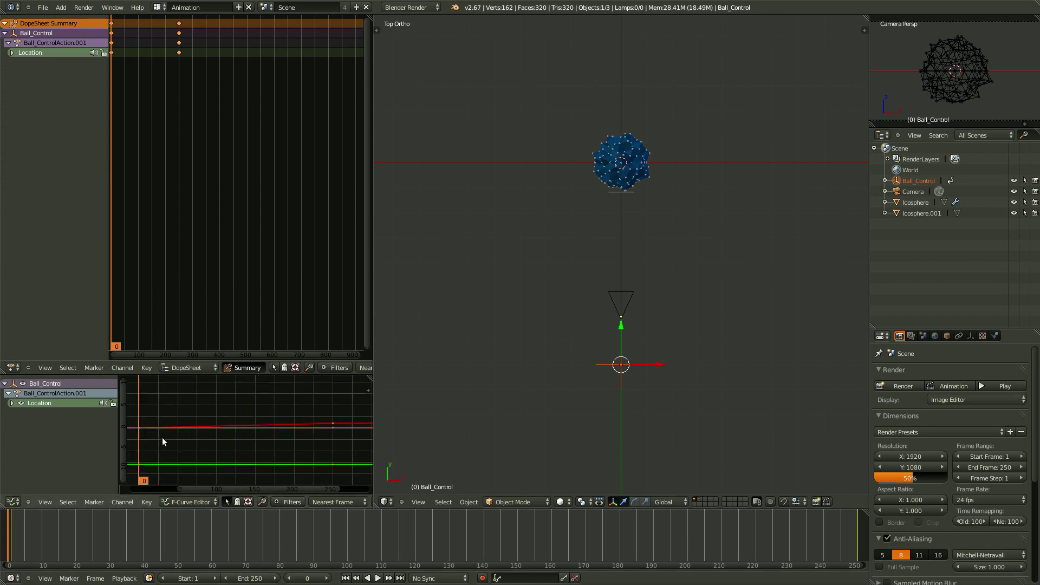
- Play back the animation from frame 0 with Ball_Control's F-curves in view
middle_drag(162, 437, 220, 462)
scroll(248, 464, down, 1)
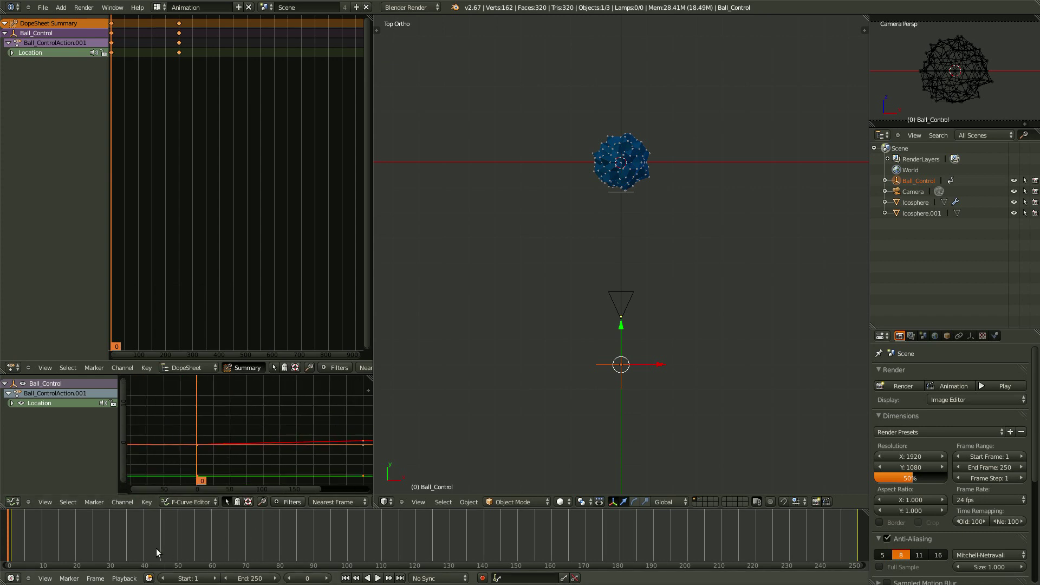
drag(11, 545, 8, 546)
key(alt+a)
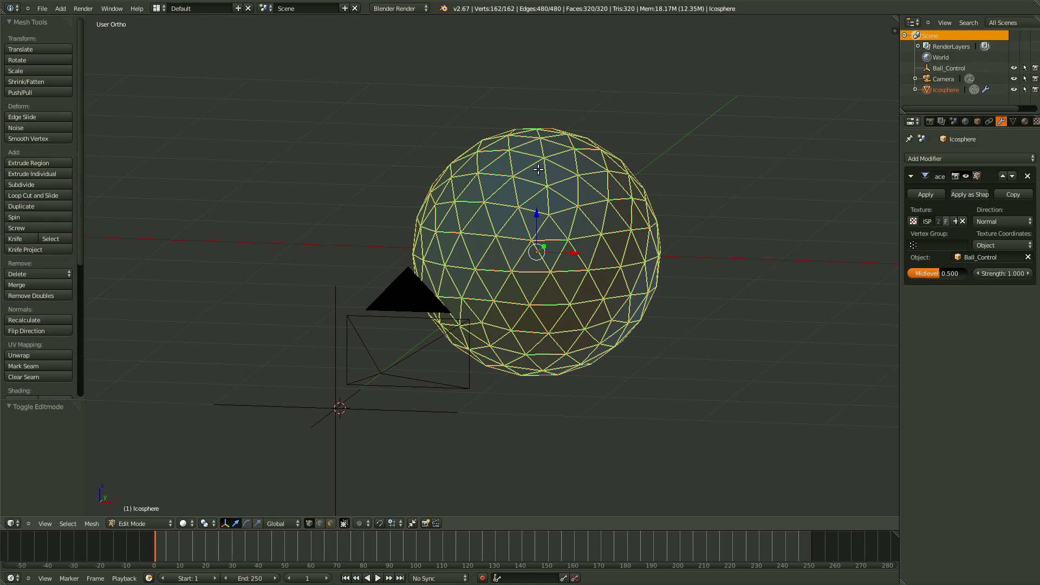
- Leave Edit Mode on the icosphere and add a particle system of type Hair to it
middle_drag(558, 249, 587, 272)
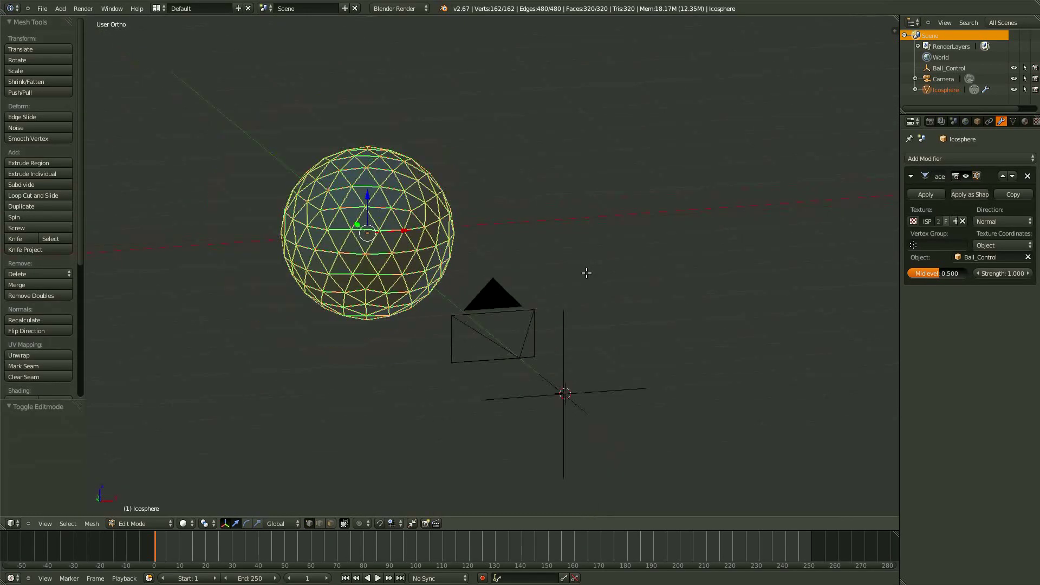
key(Tab)
key(ctrl+KP_4)
key(ctrl+KP_4)
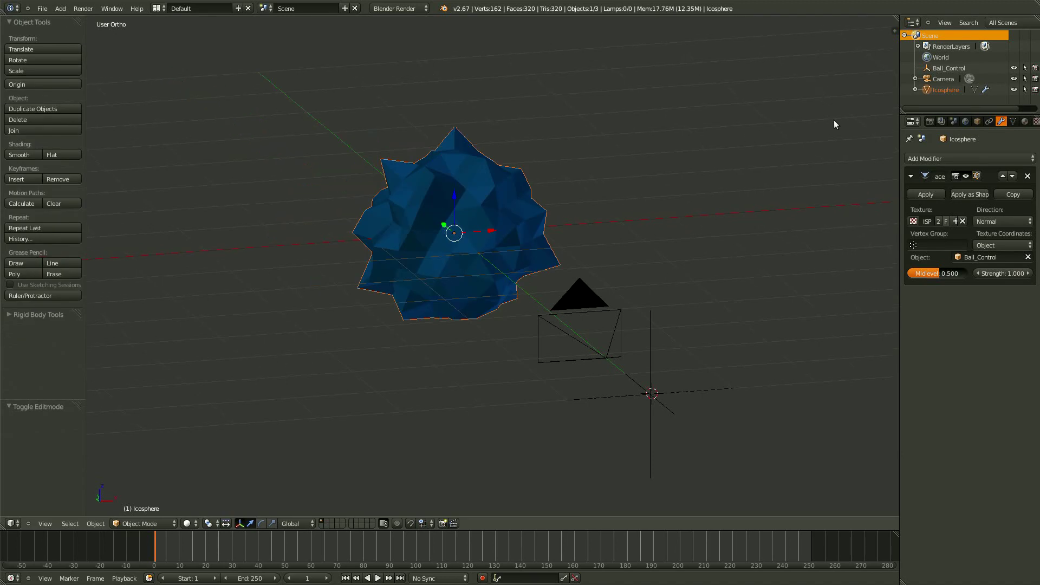
key(ctrl+KP_4)
scroll(975, 121, down, 2)
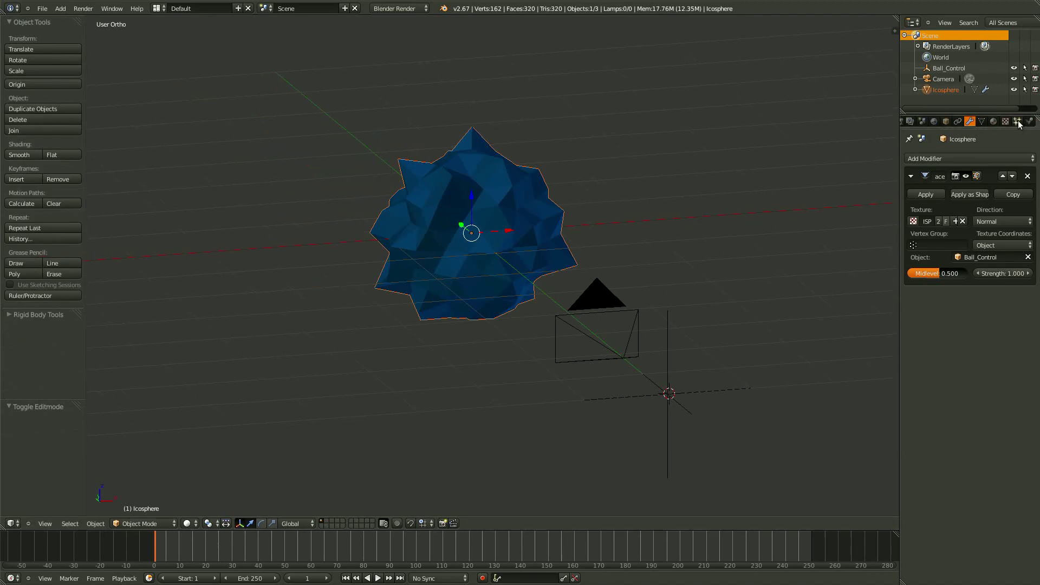
click(1017, 121)
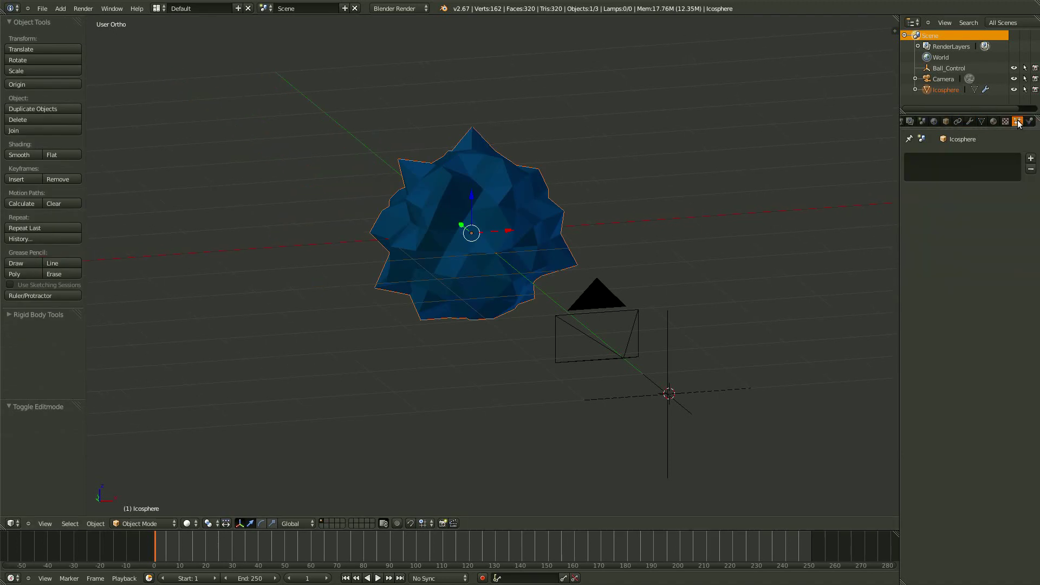
click(1030, 159)
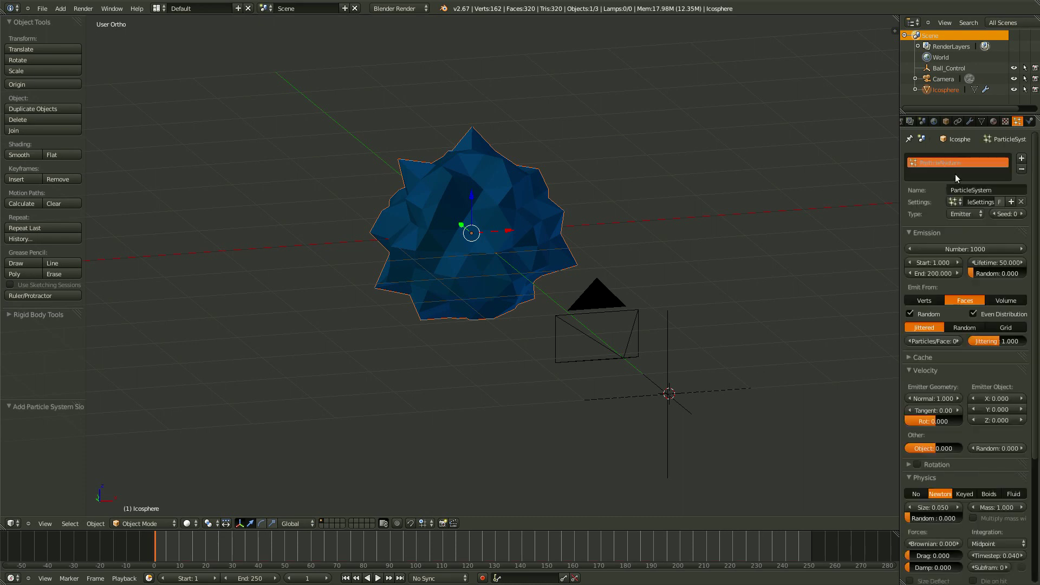
click(970, 215)
click(977, 189)
- Enable the hair system's Advanced settings and set it to emit from Verts
middle_drag(620, 251, 650, 204)
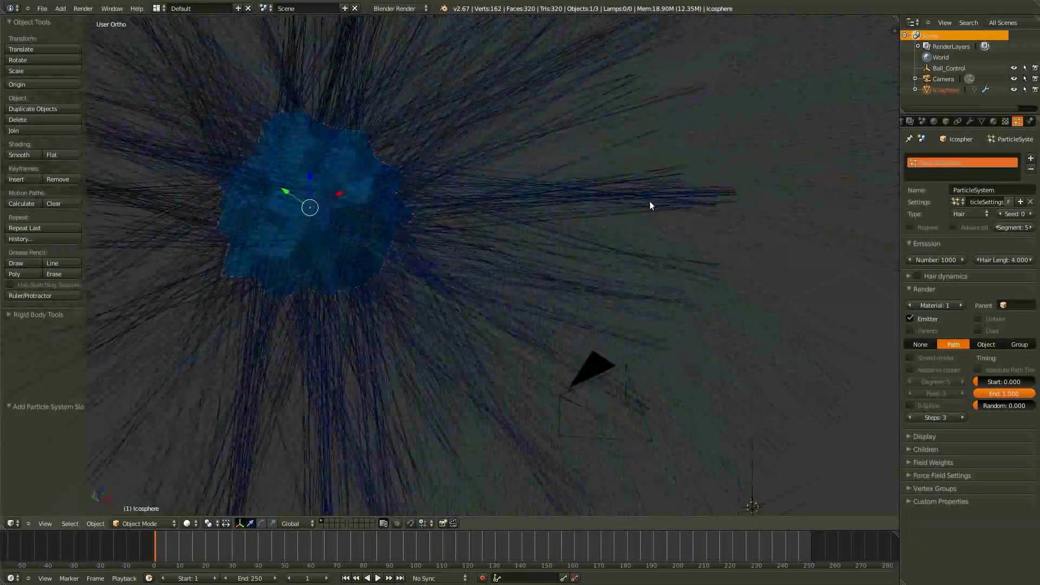
scroll(434, 246, down, 5)
middle_drag(439, 249, 554, 229)
ctrl+scroll(537, 206, down, 1)
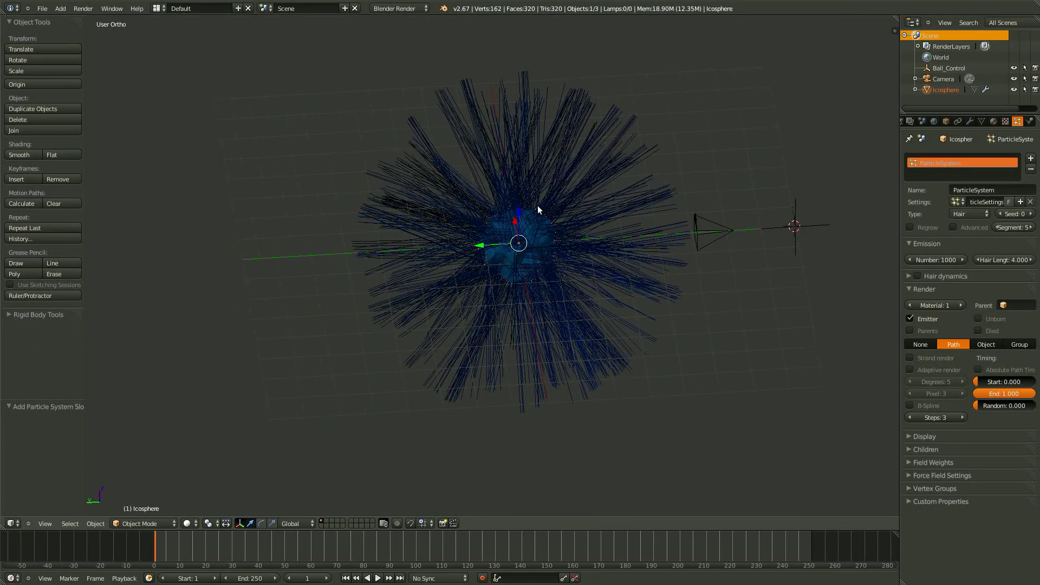
scroll(582, 257, up, 4)
mouse_move(578, 267)
middle_down()
mouse_move(518, 237)
mouse_move(588, 270)
middle_up()
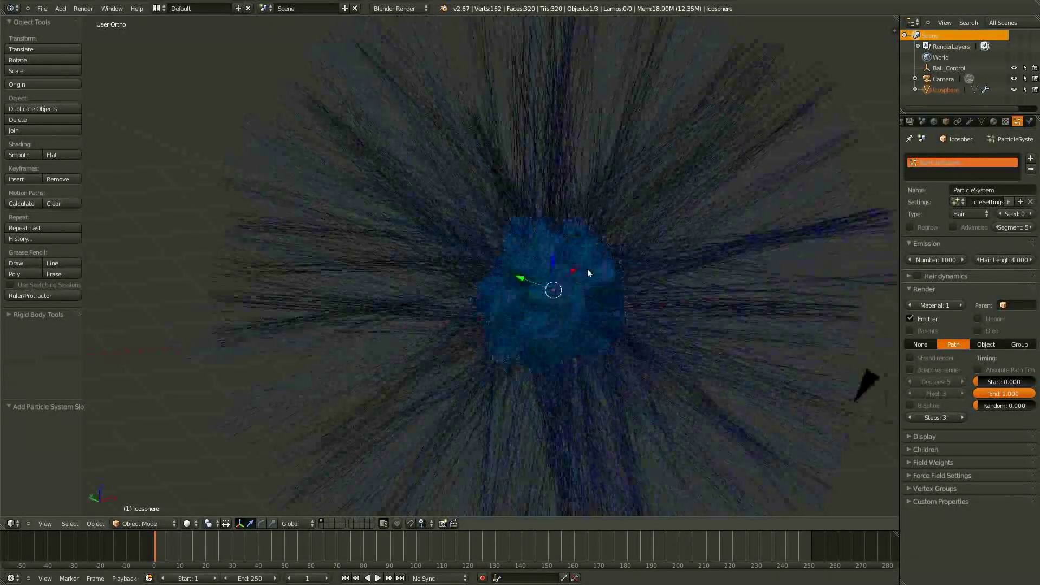
scroll(545, 262, up, 2)
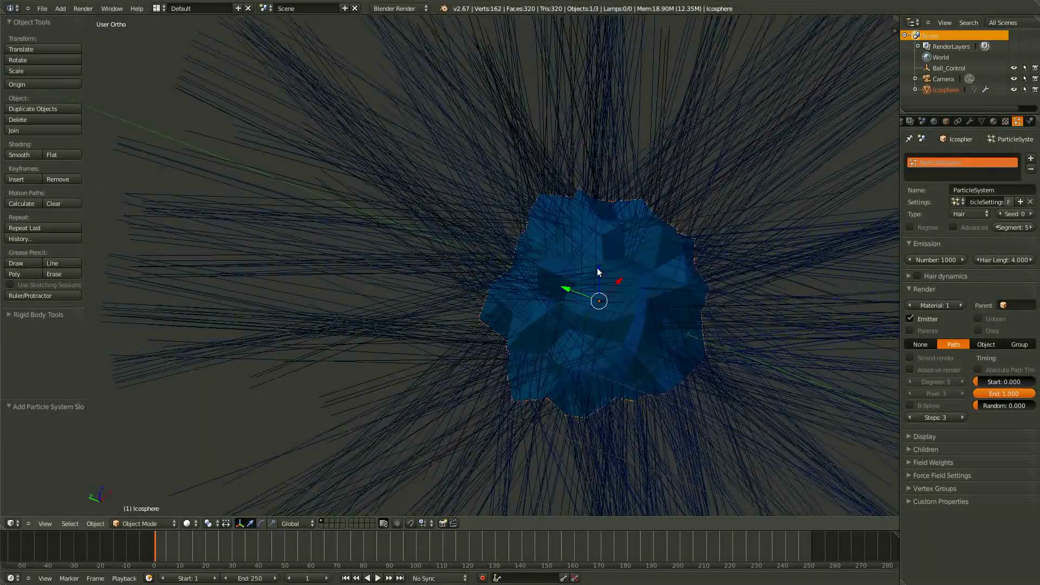
click(962, 228)
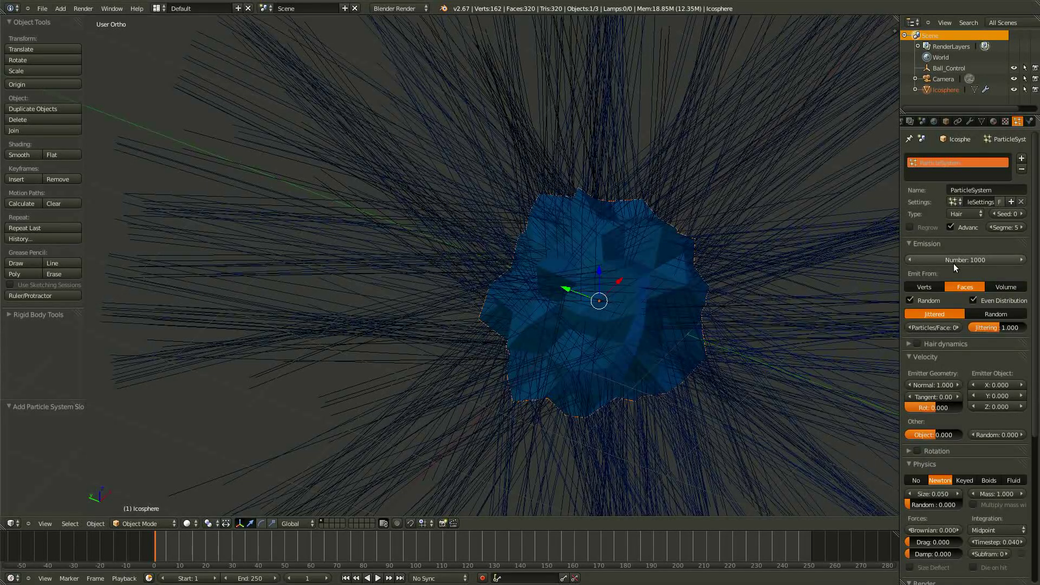
middle_drag(454, 252, 401, 206)
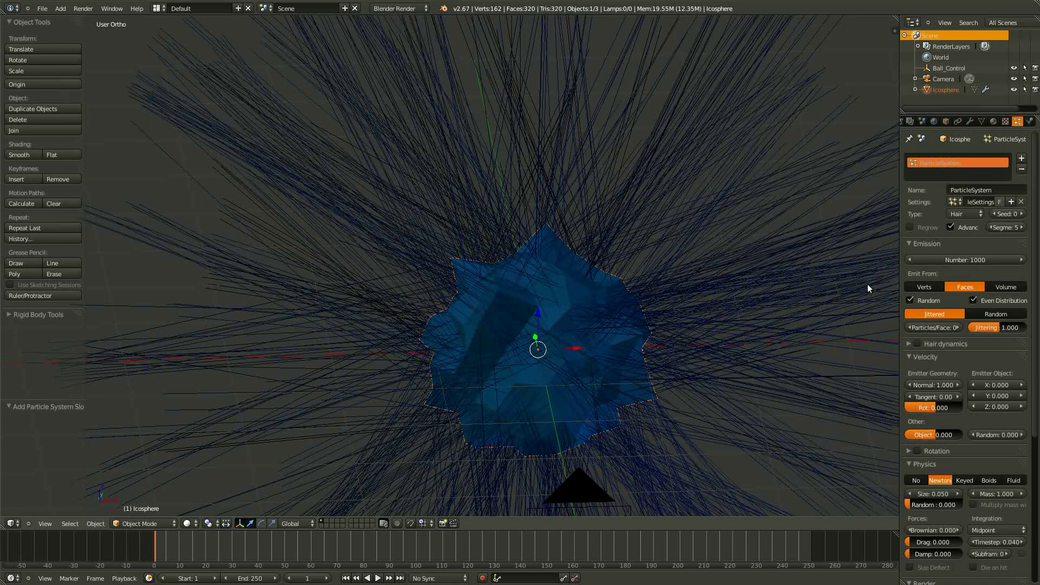
click(922, 286)
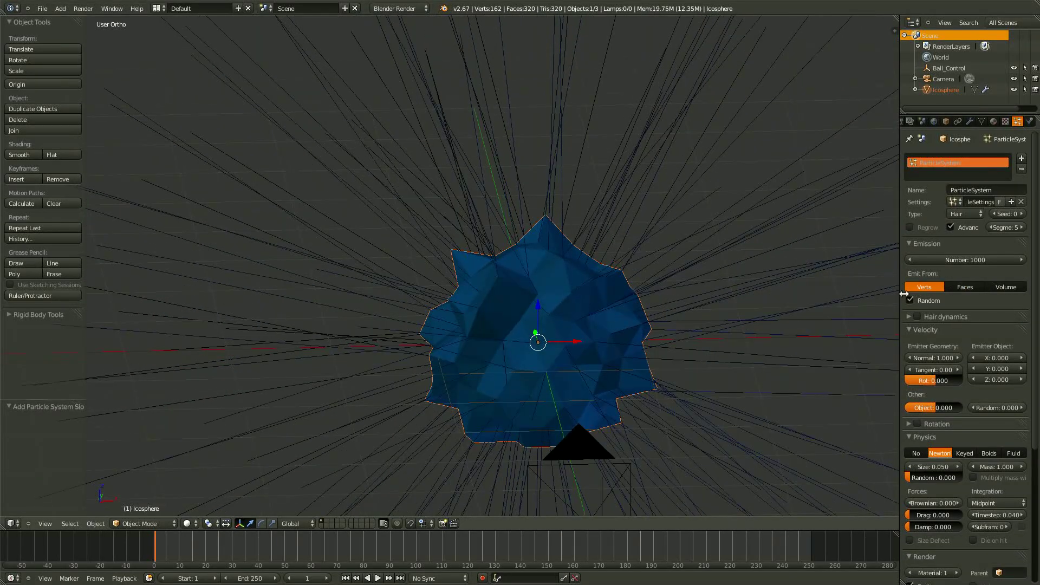
- Set the hair emission number to 162 and disable Random emission
click(969, 261)
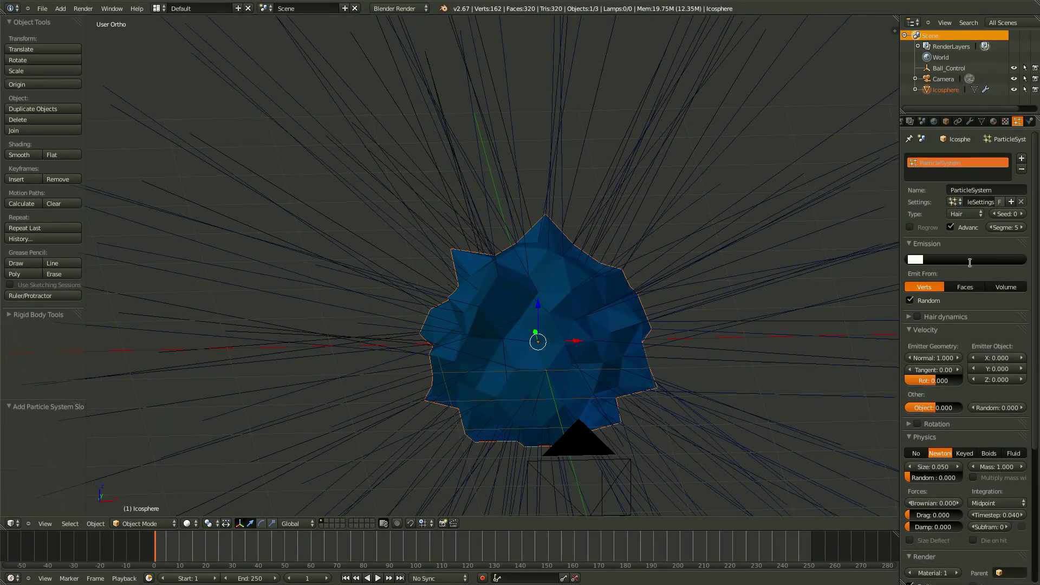
text(162)
key(Return)
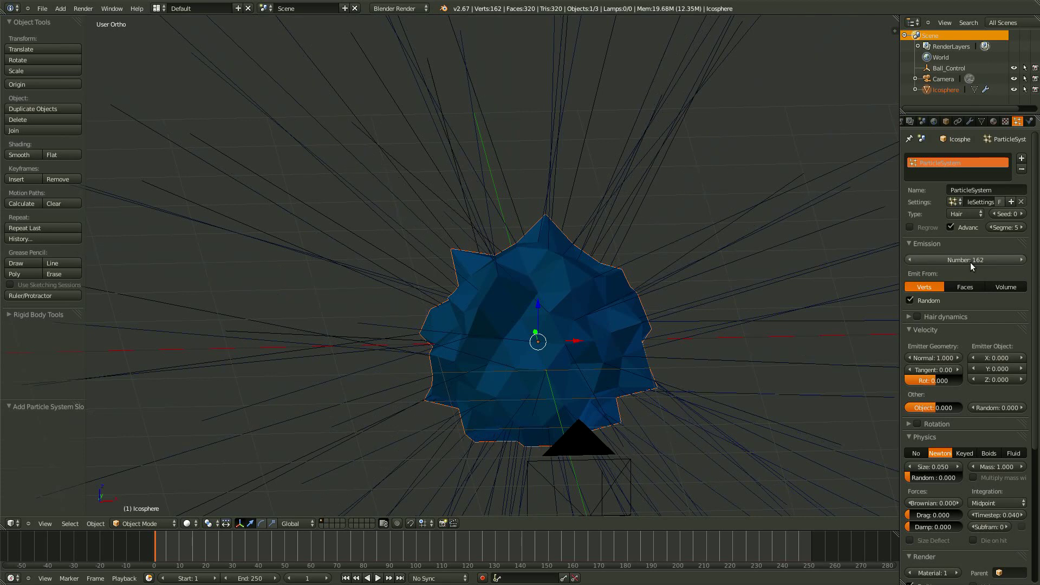
click(934, 299)
- Examine how the hairs spread out from the icosphere's vertices, from several angles and the front view
middle_drag(644, 291, 546, 182)
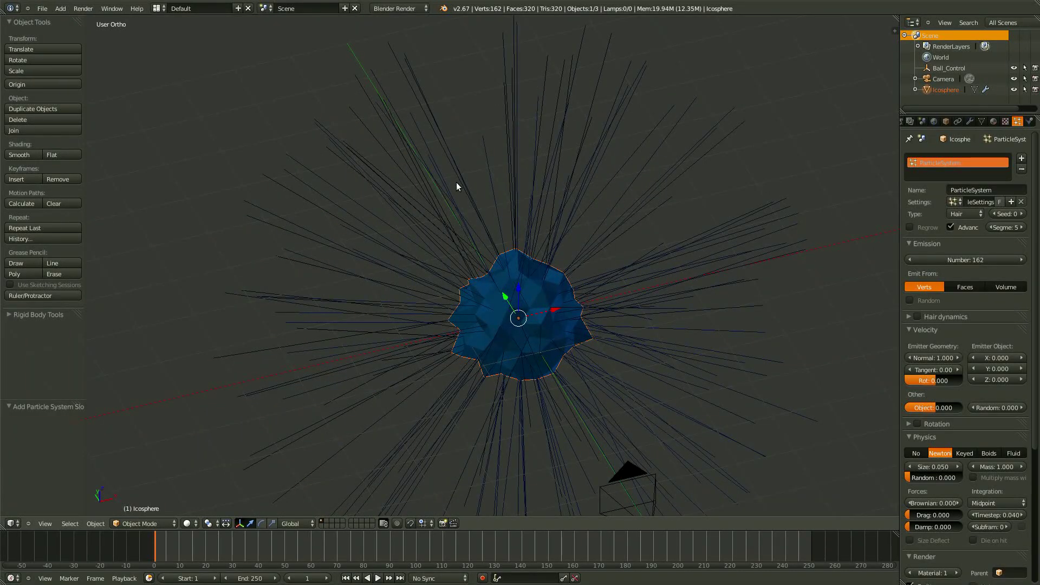
middle_drag(512, 216, 596, 147)
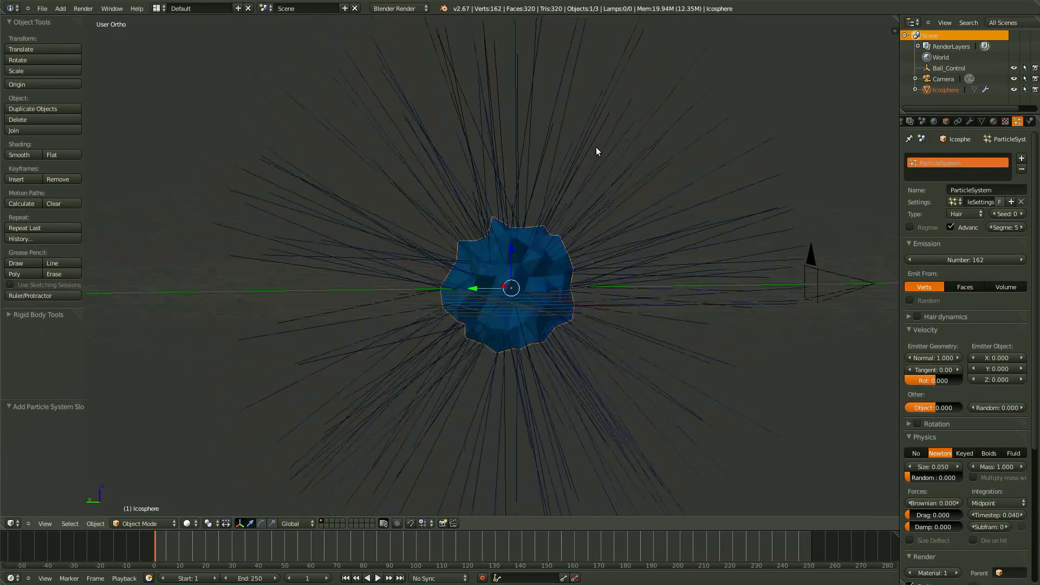
scroll(616, 233, down, 5)
middle_drag(616, 229, 542, 356)
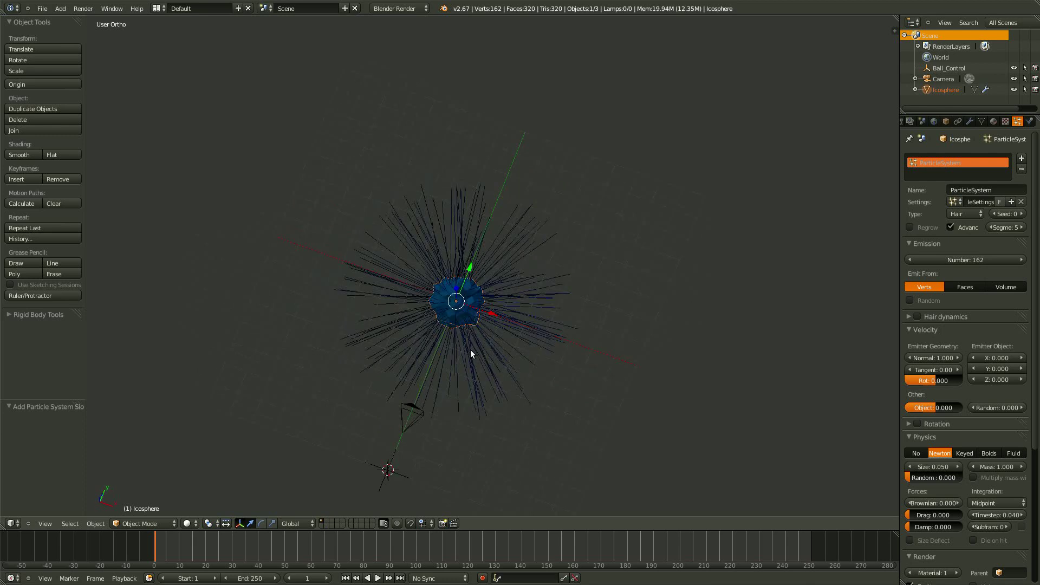
middle_drag(472, 353, 655, 334)
scroll(687, 374, down, 4)
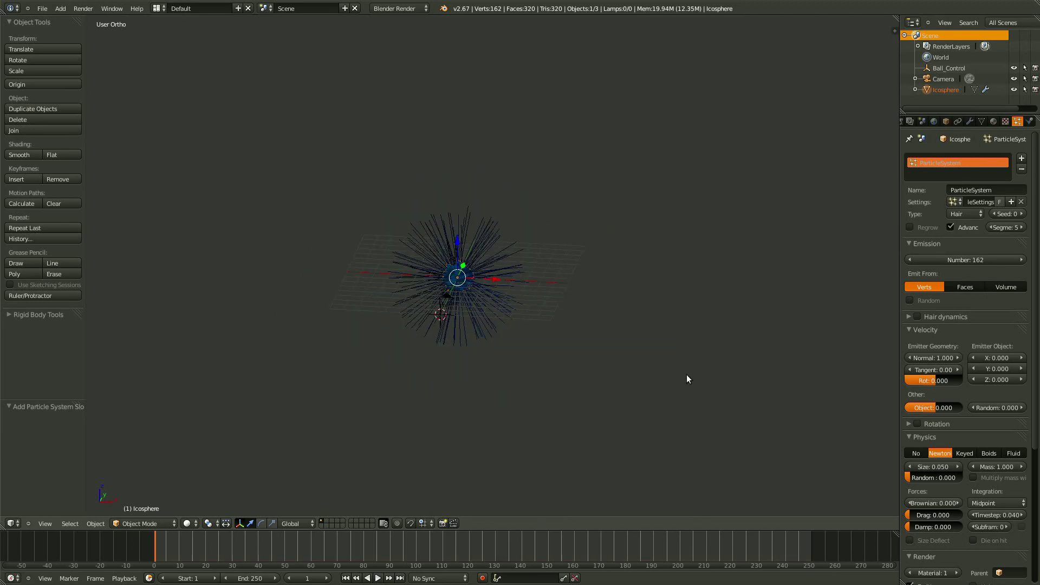
key(KP_1)
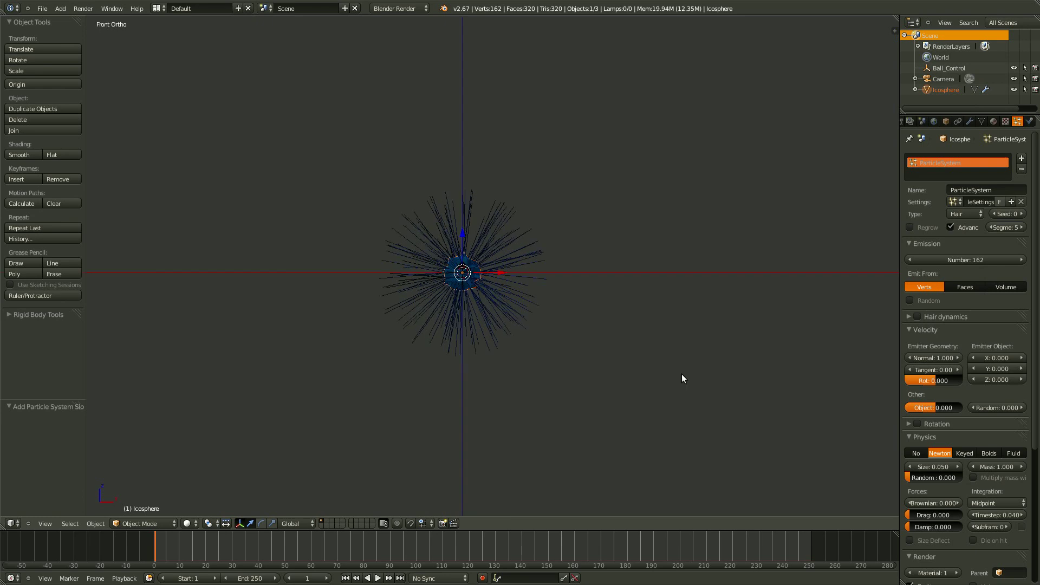
scroll(672, 358, up, 3)
- Set the icosphere's hair particles to render as Object
scroll(929, 390, down, 8)
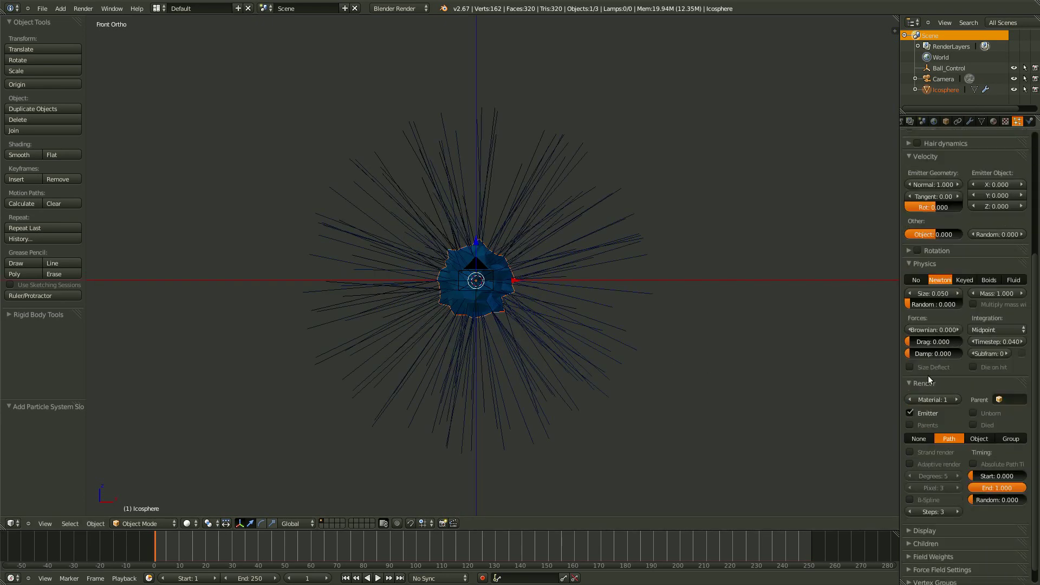
click(979, 439)
middle_drag(576, 260, 412, 126)
middle_drag(611, 317, 571, 365)
- Add an icosphere with 2 subdivisions on layer 2 and shade it smooth
key(2)
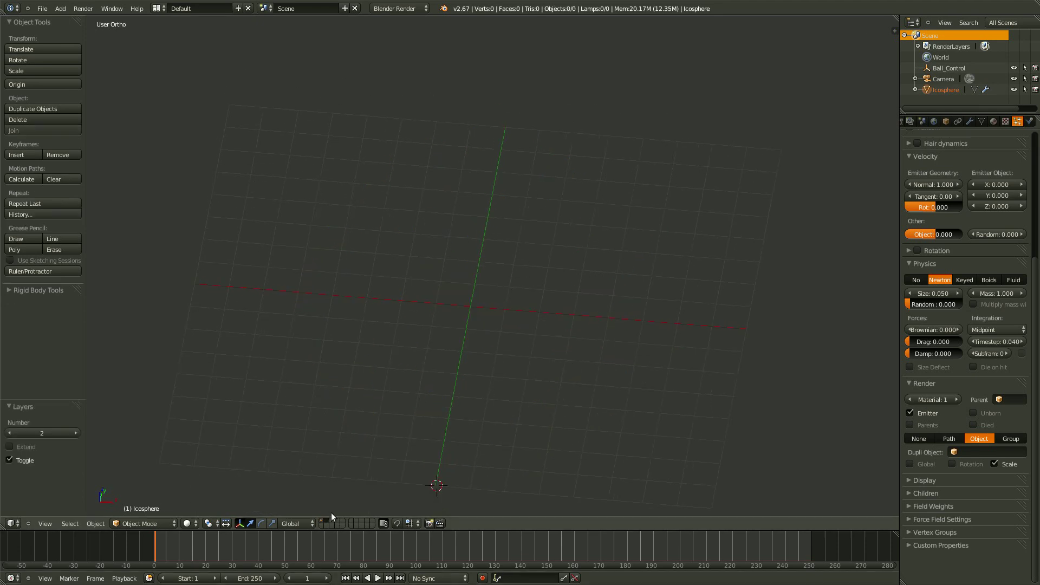
key(shift+a)
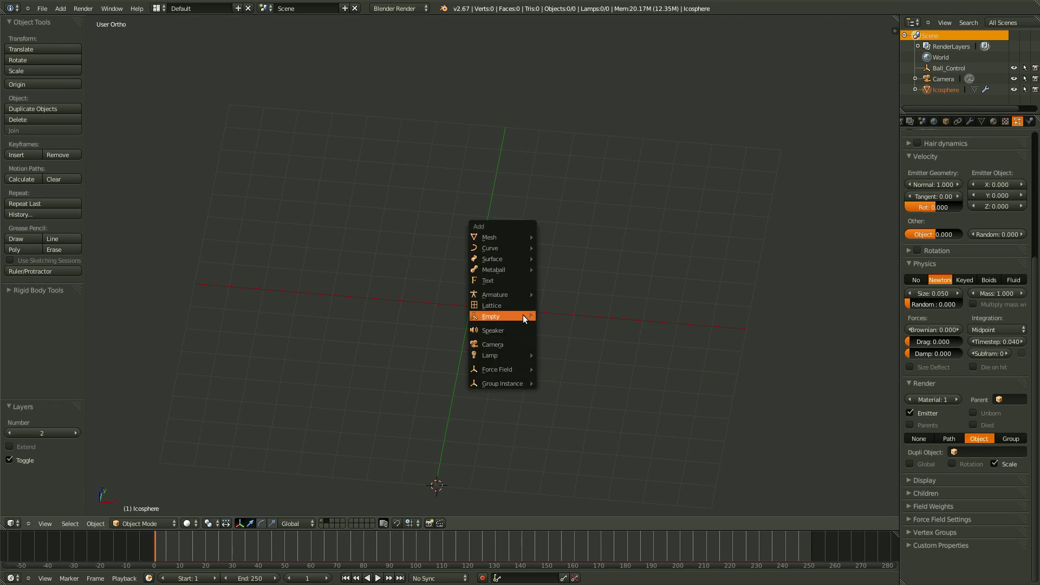
mouse_move(519, 238)
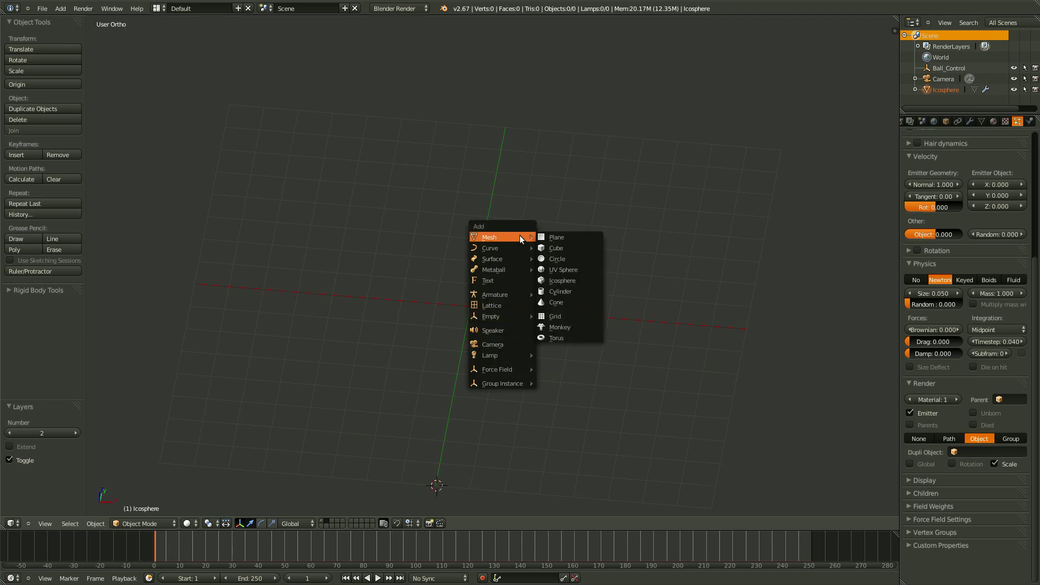
click(562, 278)
scroll(414, 428, down, 1)
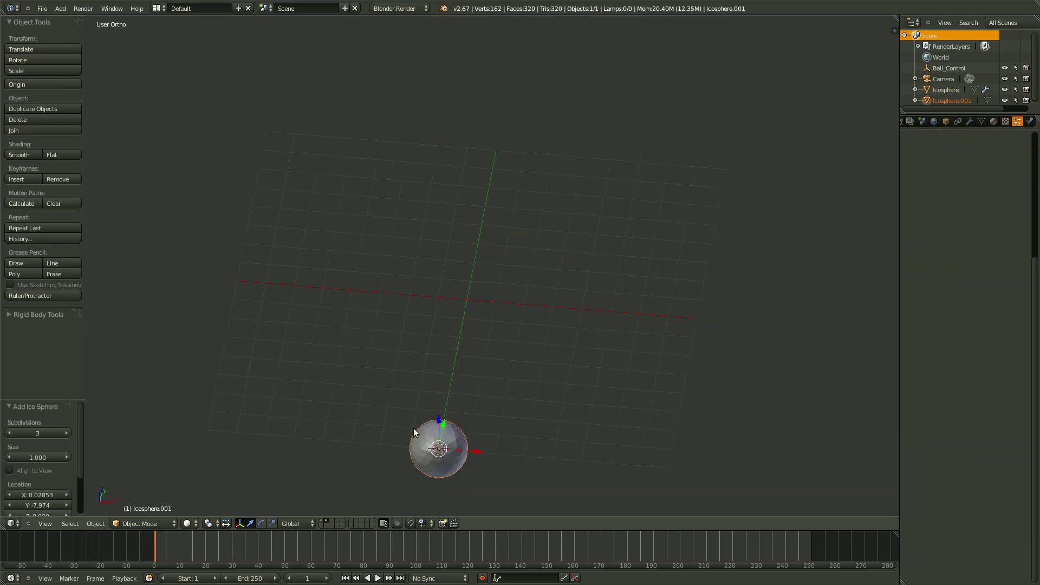
scroll(257, 460, down, 1)
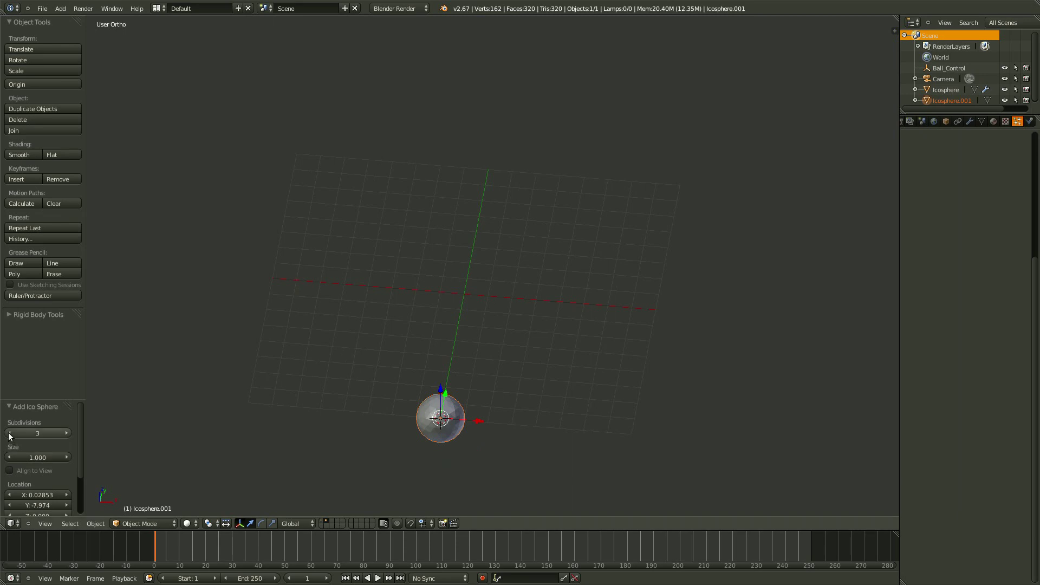
click(9, 434)
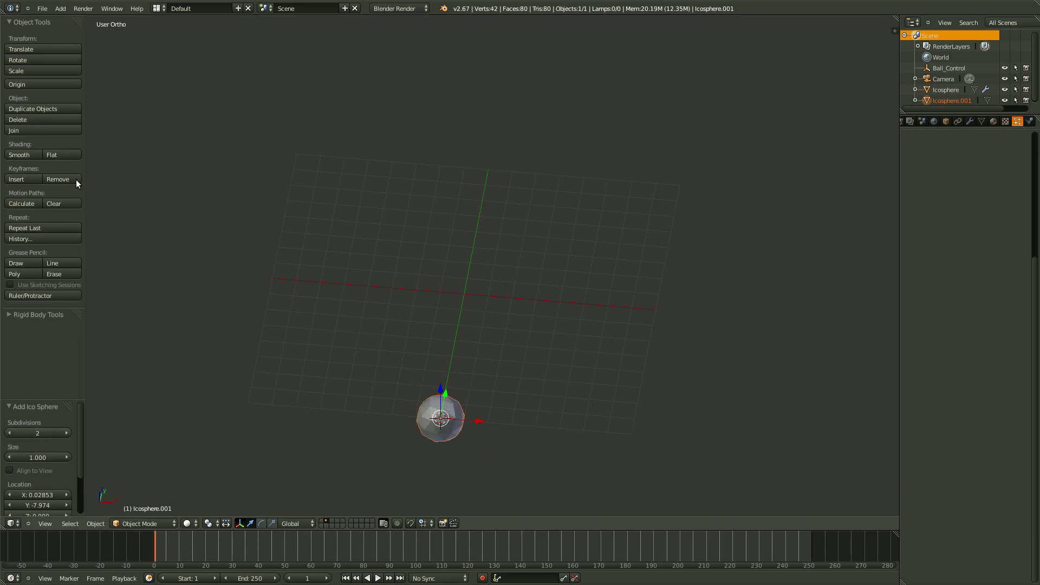
click(27, 156)
- Set Icosphere.001 as the dupli object for the hair particles of the blue icosphere on layer 1
key(1)
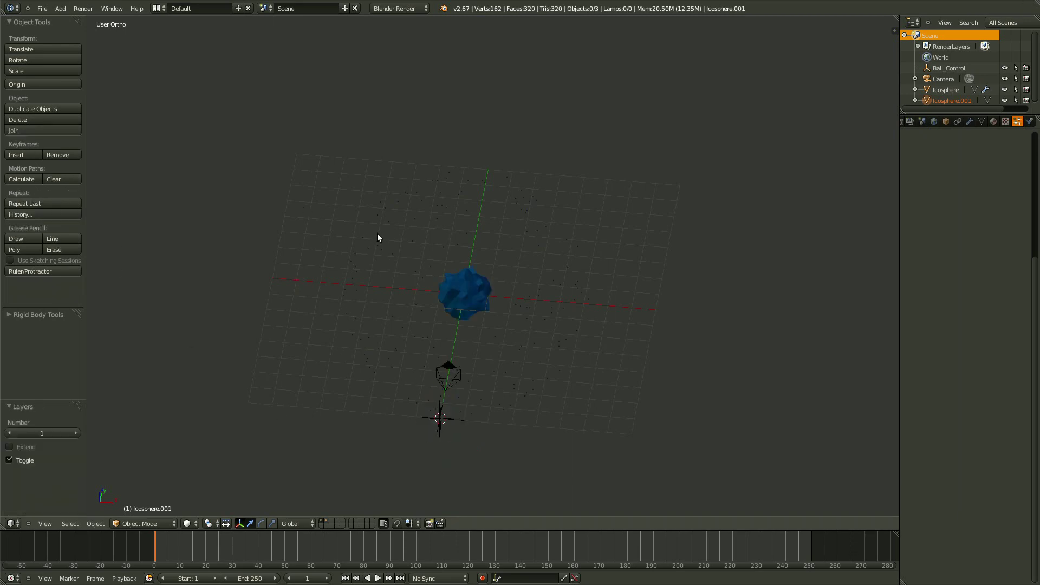
right_click(448, 270)
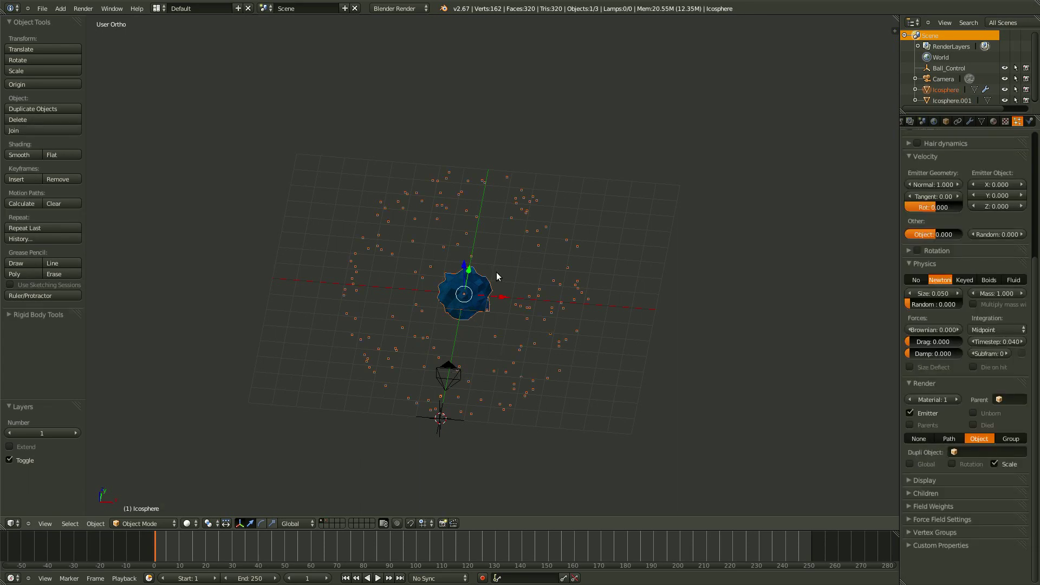
middle_drag(496, 324, 500, 314)
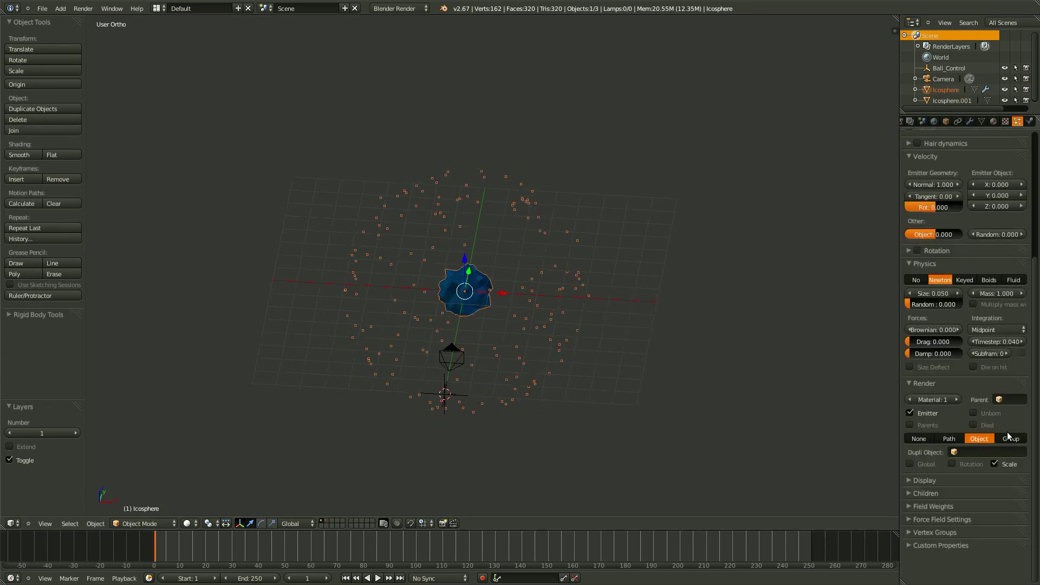
click(983, 453)
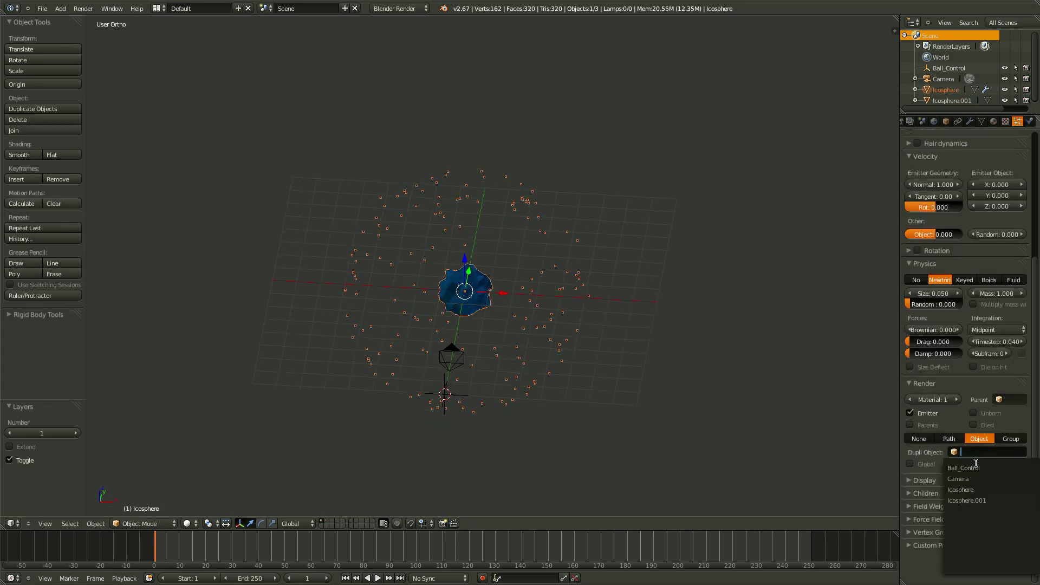
click(989, 501)
- Reduce the hair particle size to 0.010 so the instanced spheres shrink to small dots at the vertices
middle_drag(499, 386, 531, 362)
scroll(534, 342, up, 3)
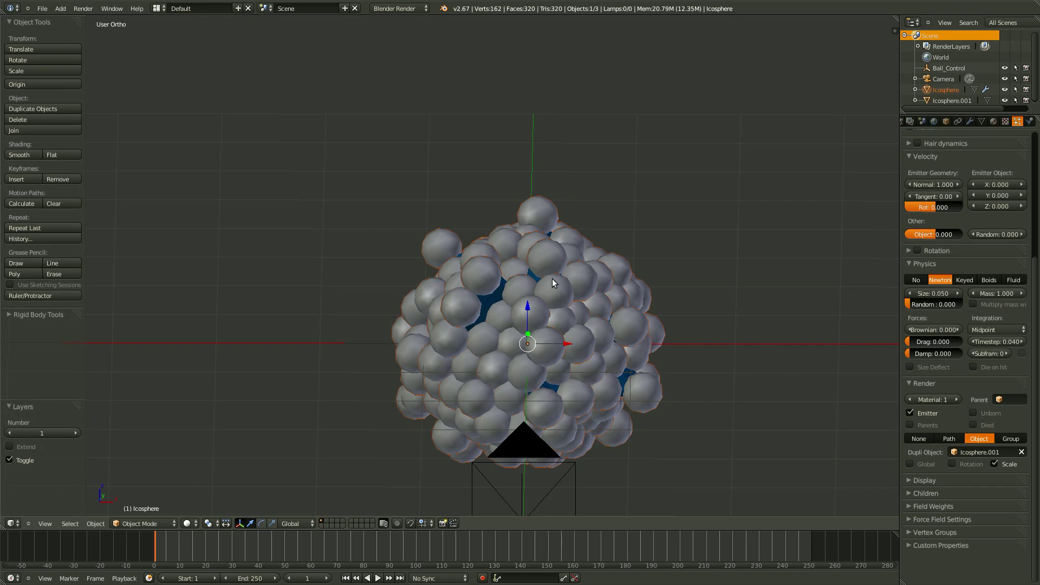
middle_drag(573, 336, 575, 317)
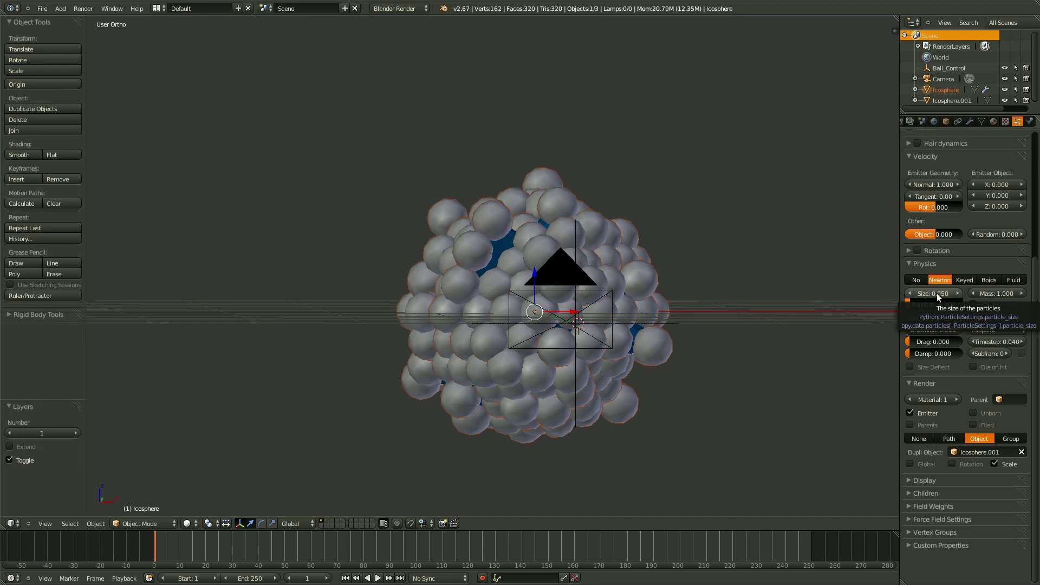
drag(938, 294, 908, 293)
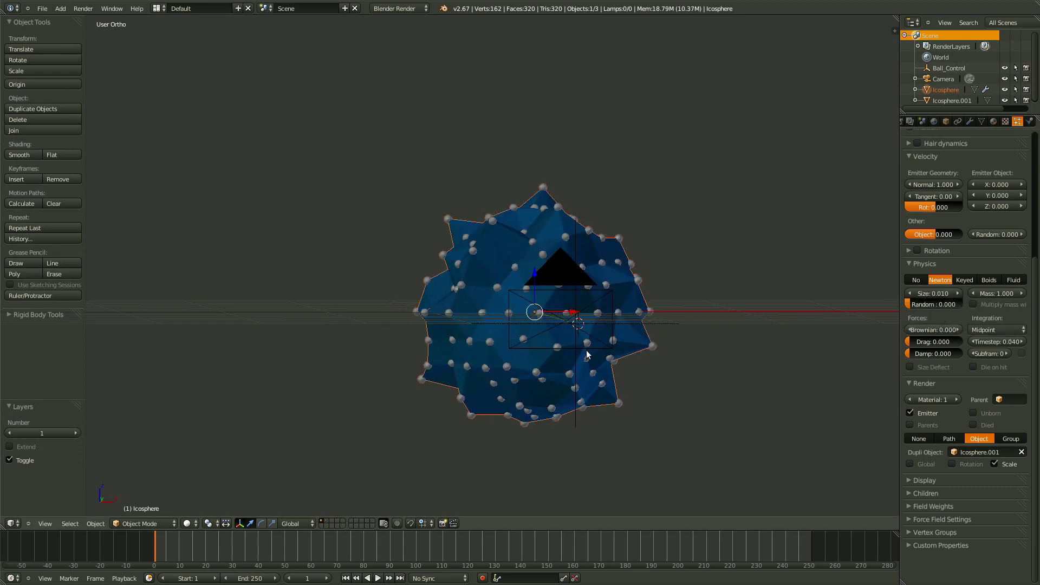
- Render the current frame through the camera and examine the small spheres at the blue icosphere's vertices
ctrl+scroll(594, 355, up, 2)
key(KP_0)
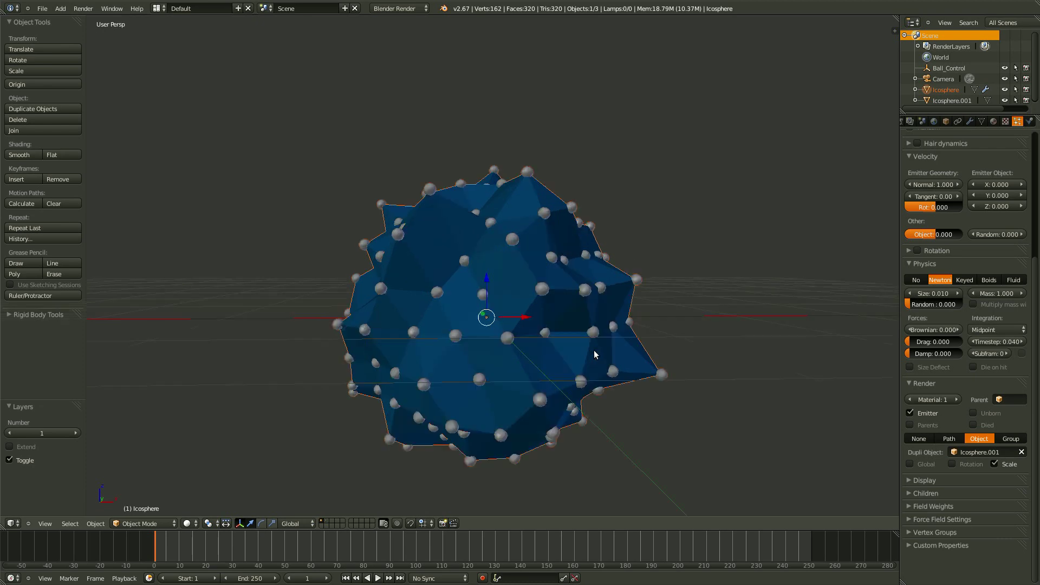
key(F12)
scroll(594, 350, down, 1)
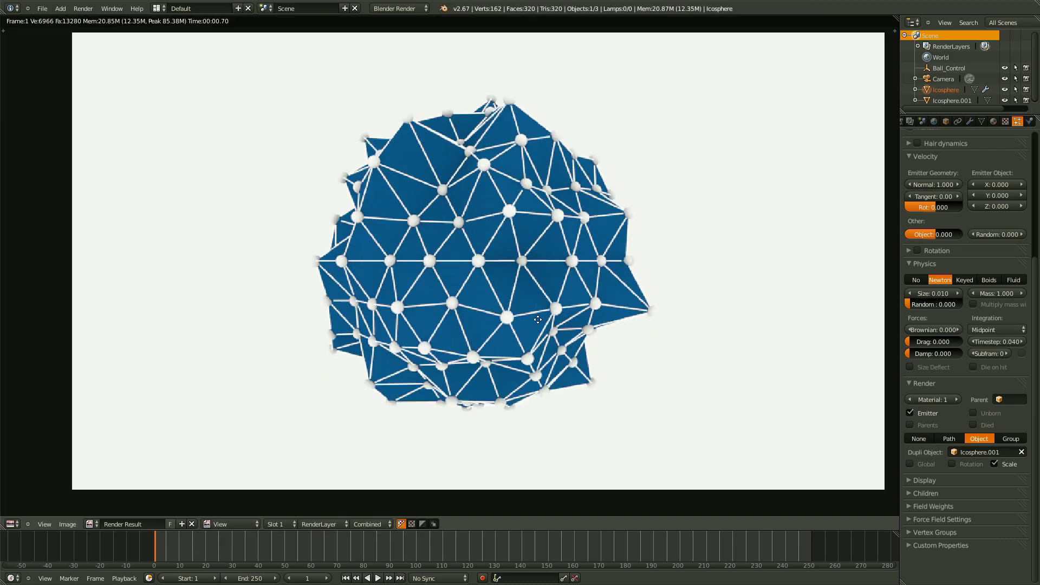
middle_drag(545, 308, 487, 366)
scroll(487, 371, up, 2)
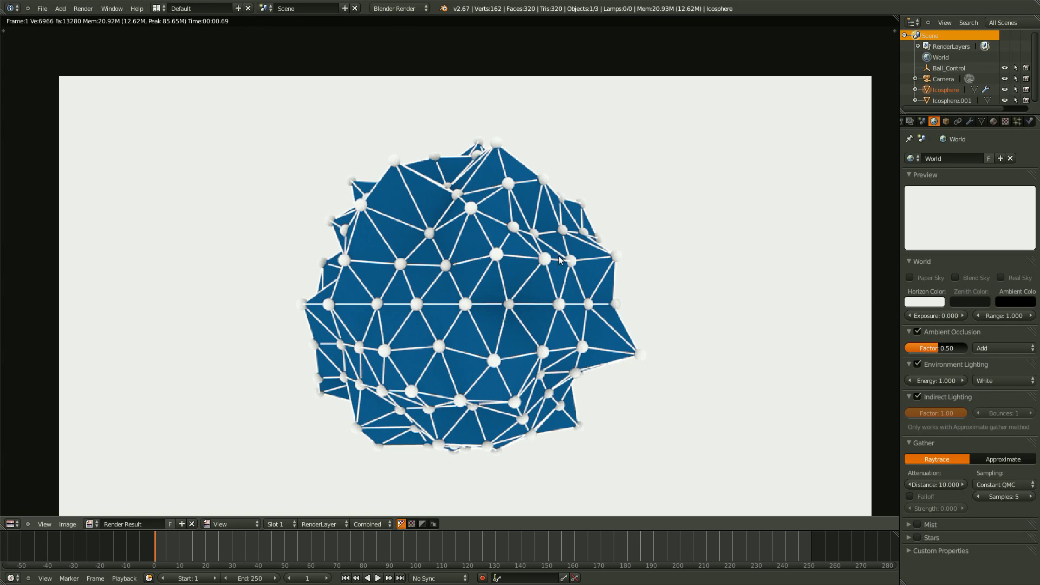
key(Escape)
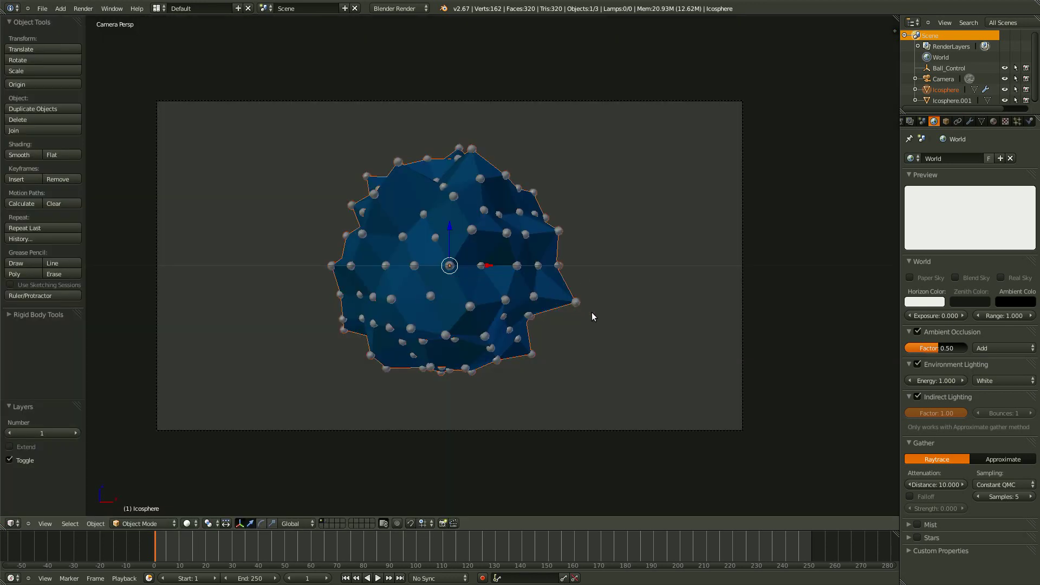
- Select the source icosphere on layer 2 and snap the 3D cursor to the scene center
scroll(541, 245, up, 2)
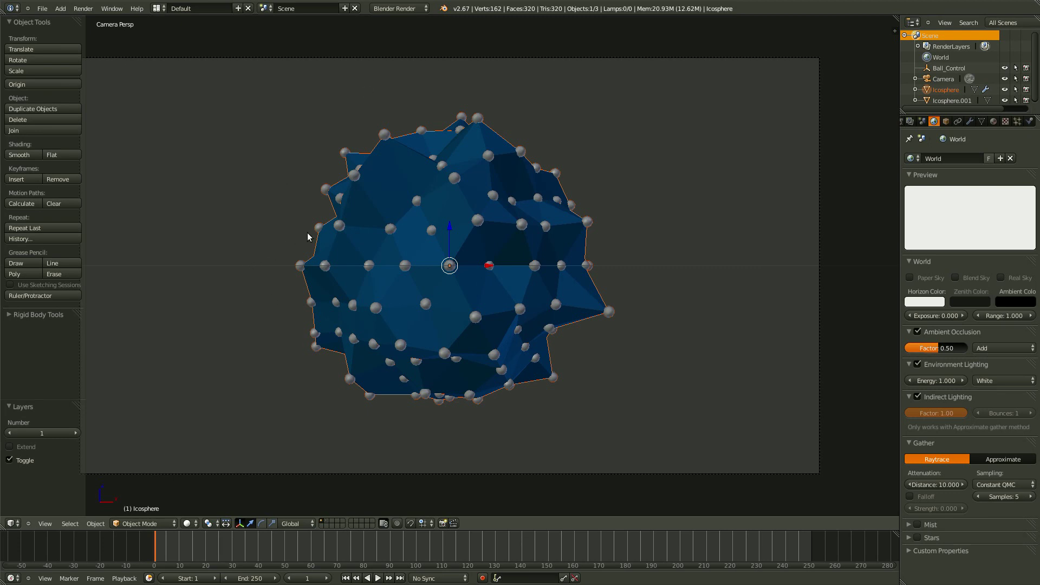
scroll(335, 507, up, 1)
click(326, 526)
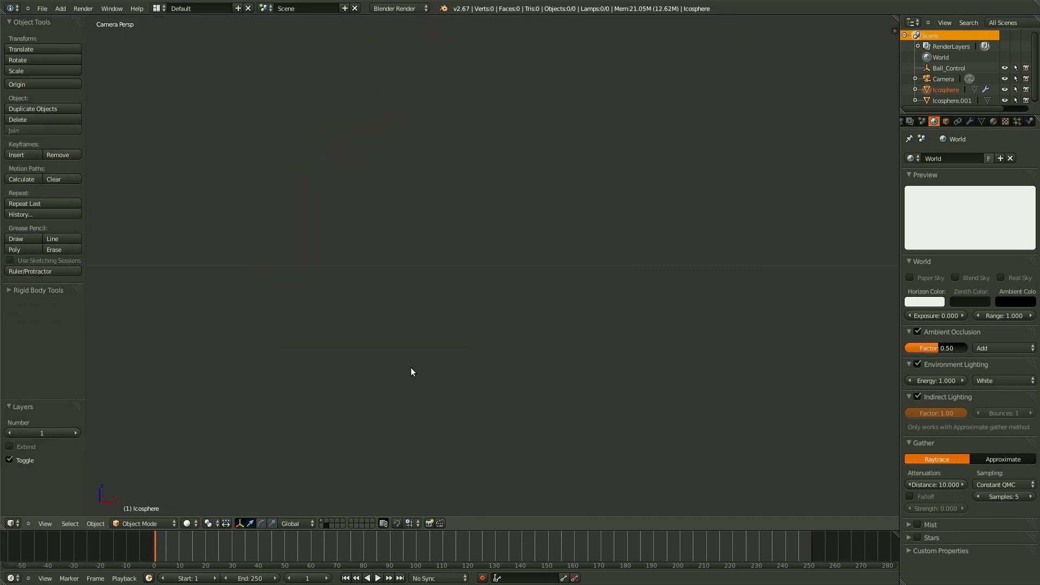
click(326, 521)
scroll(433, 312, down, 3)
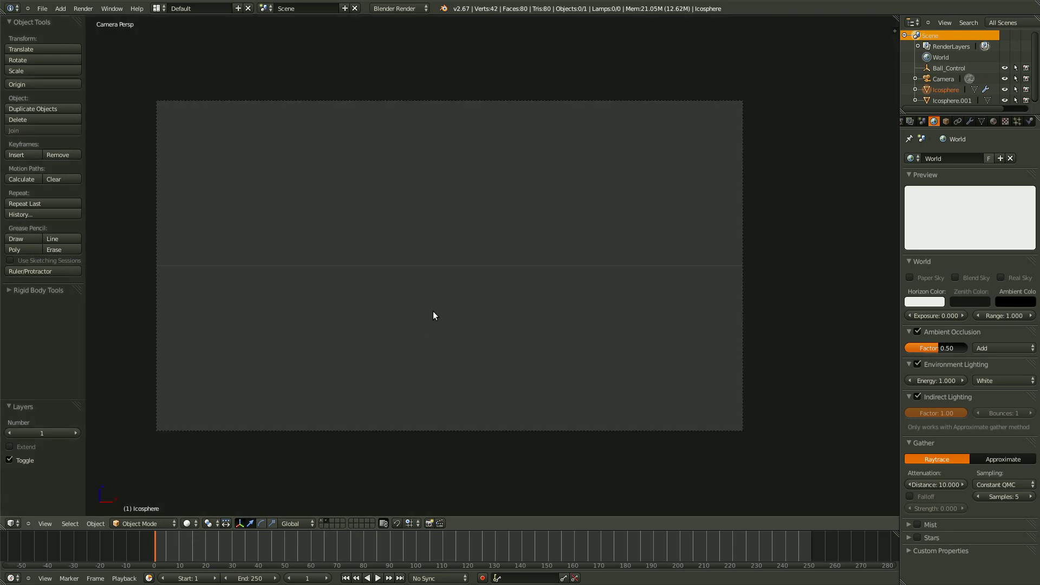
middle_drag(434, 311, 404, 336)
scroll(405, 336, down, 2)
right_click(326, 401)
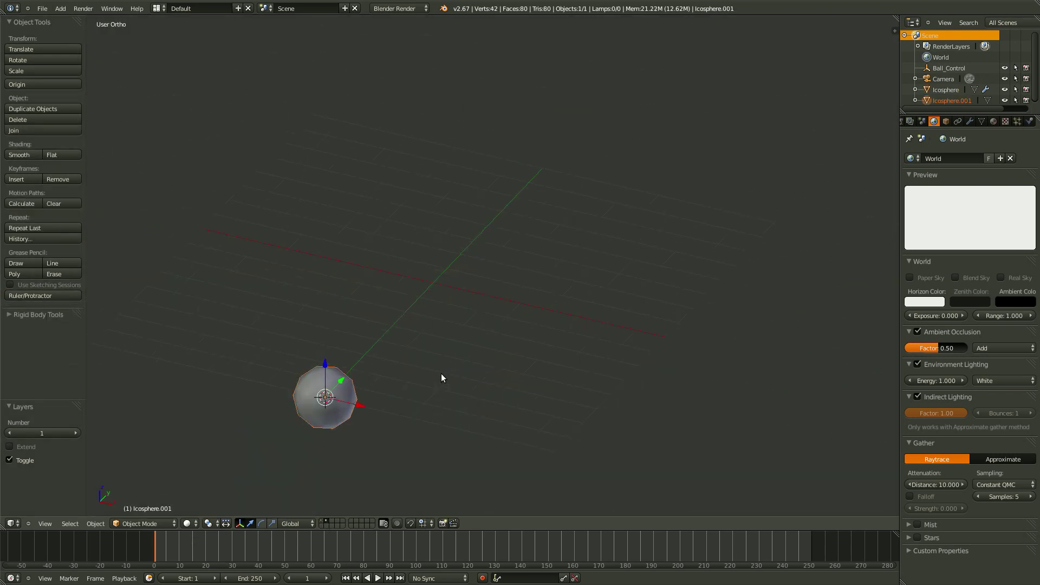
key(shift+s)
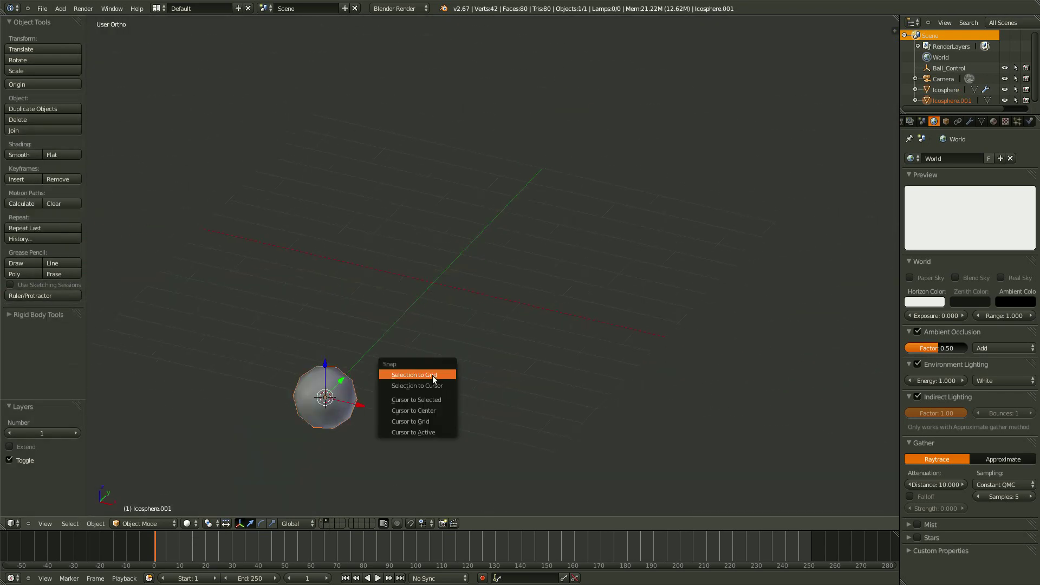
click(441, 410)
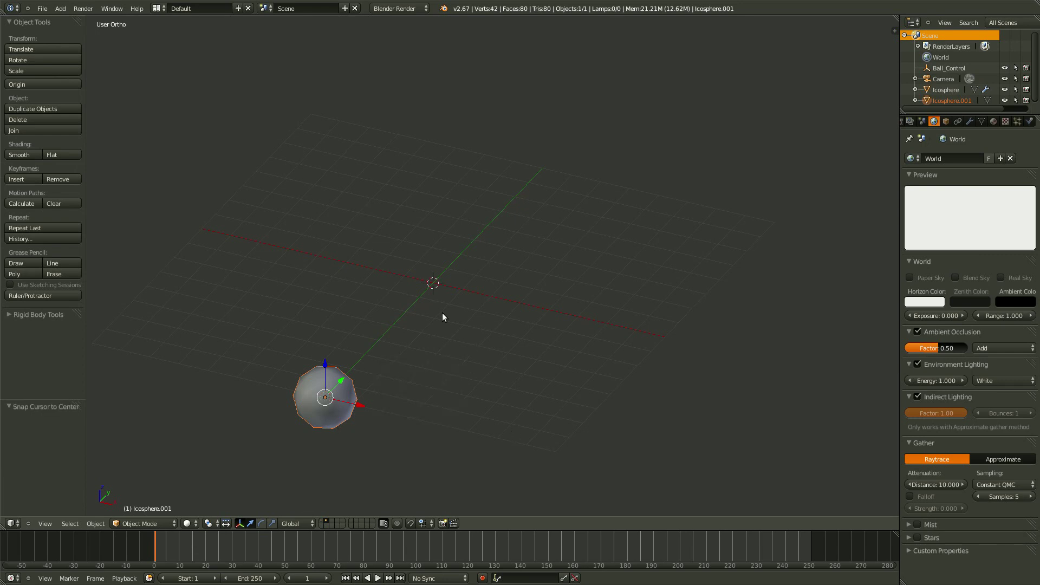
- Snap the layer 2 icosphere to the 3D cursor at the scene center
middle_drag(440, 282, 460, 310)
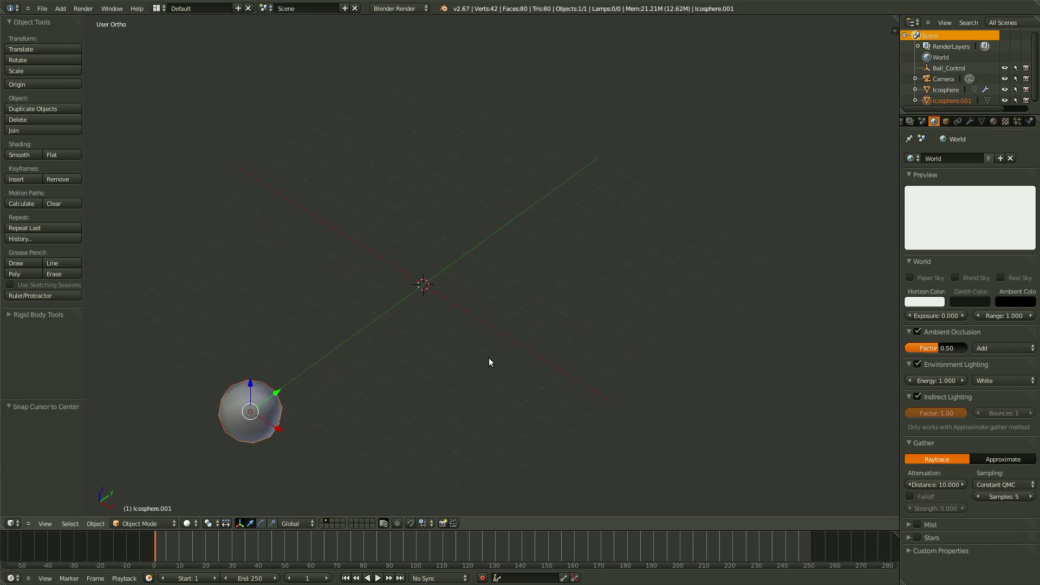
key(shift+s)
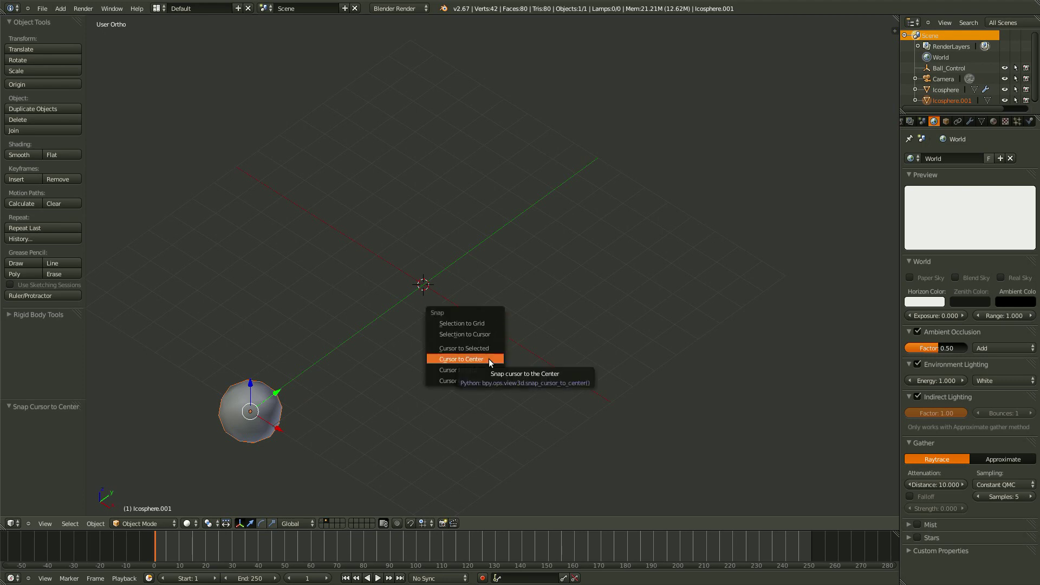
click(465, 334)
middle_drag(450, 333, 528, 179)
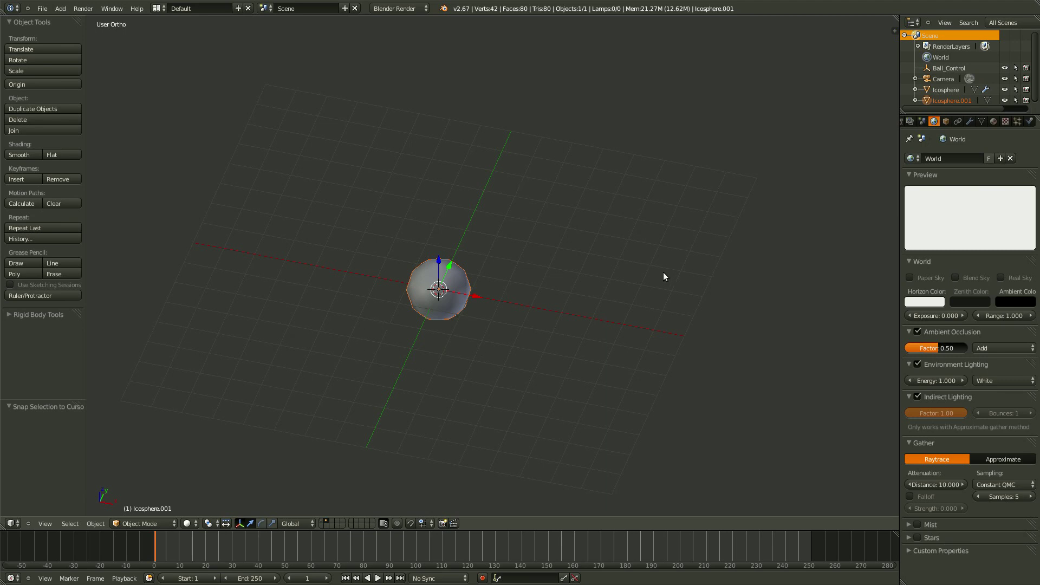
- Create a new material for the layer 2 icosphere
middle_drag(616, 264, 418, 422)
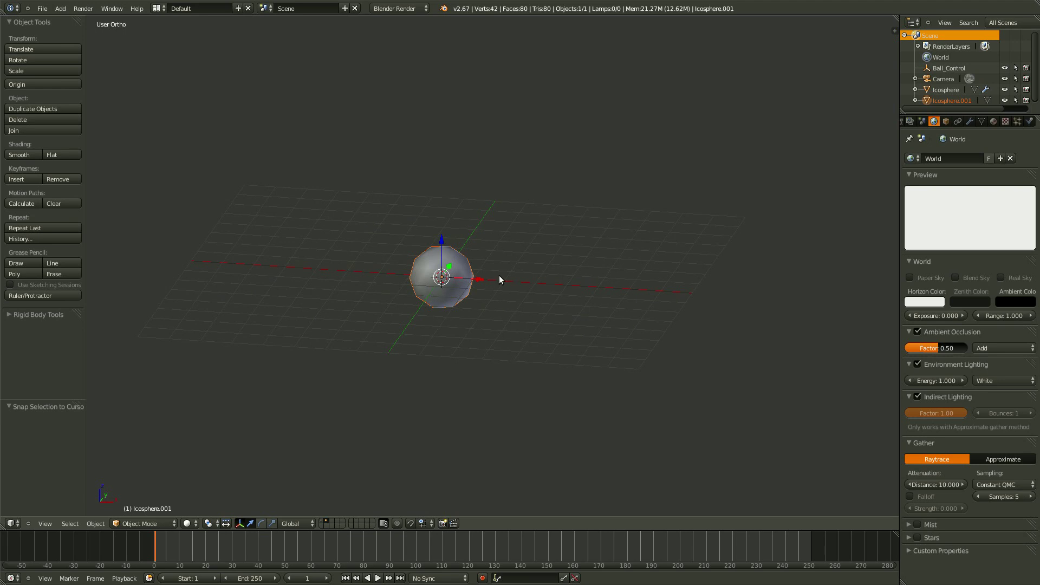
click(995, 120)
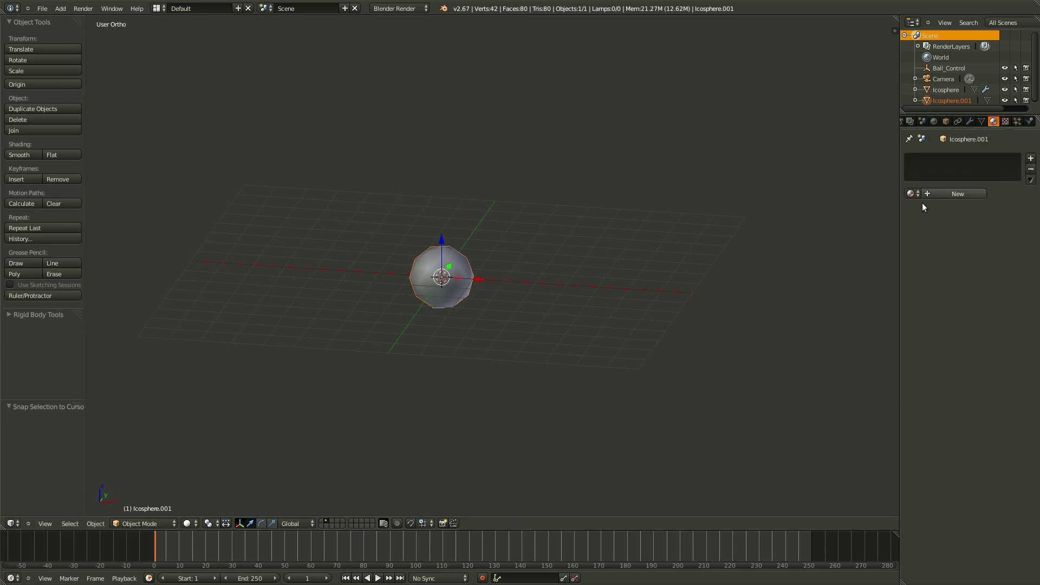
click(943, 193)
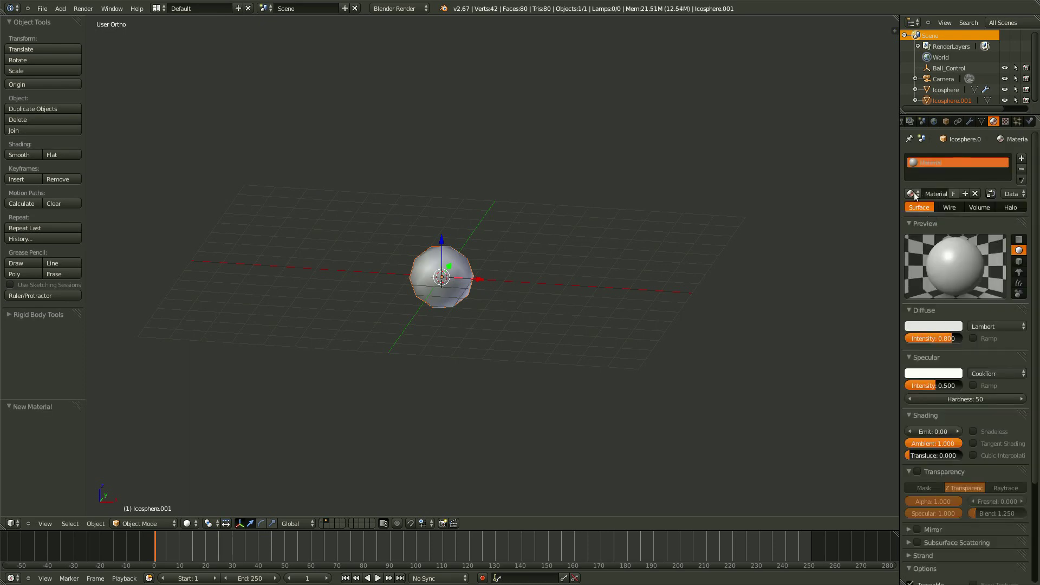
- Try the blue Material.001 on the layer 2 icosphere and render the layer 1 scene to check it
click(912, 193)
click(939, 222)
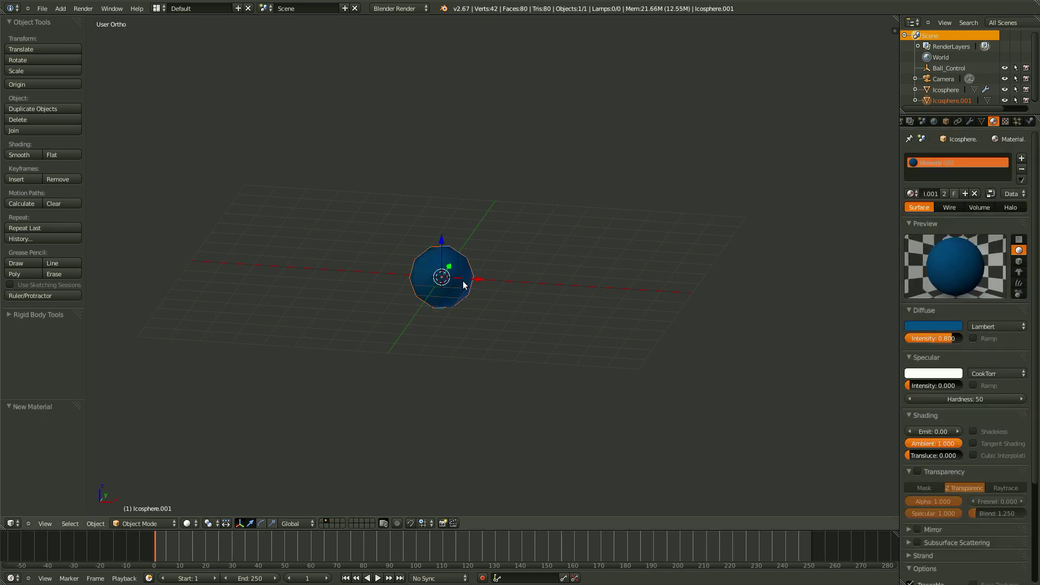
key(F12)
key(Escape)
key(1)
key(F12)
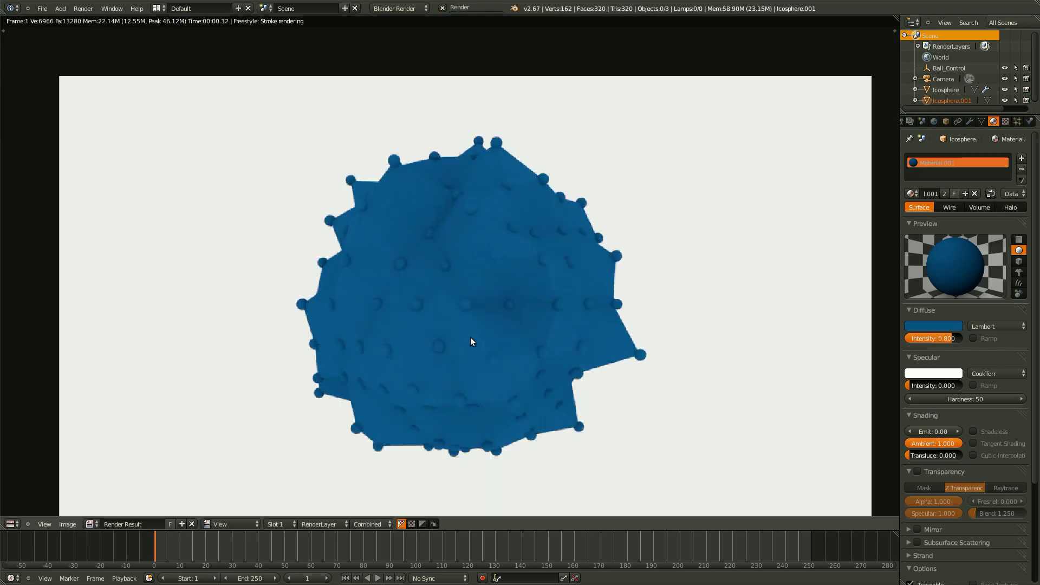
scroll(448, 245, down, 5)
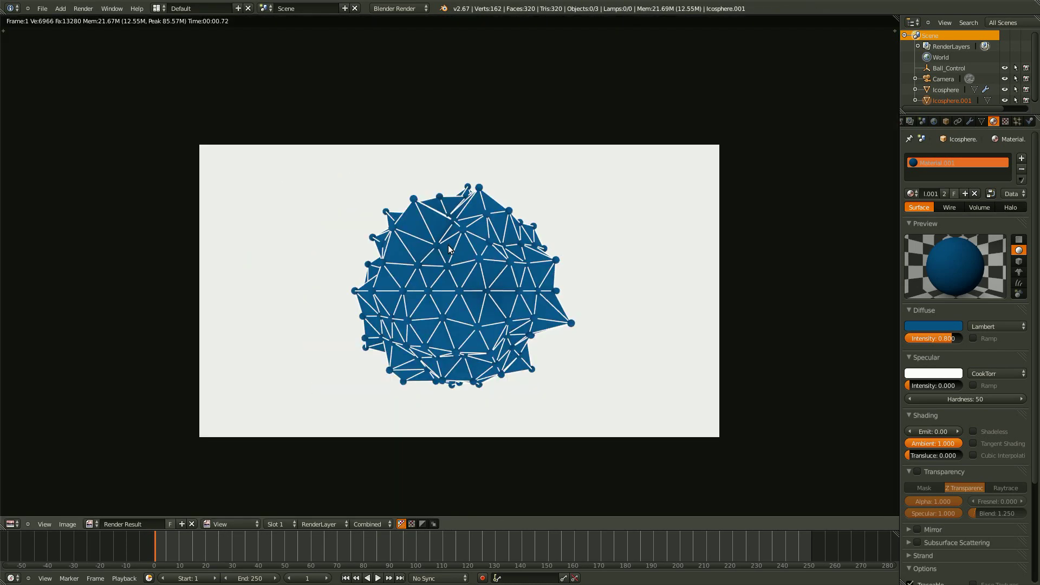
scroll(574, 288, up, 5)
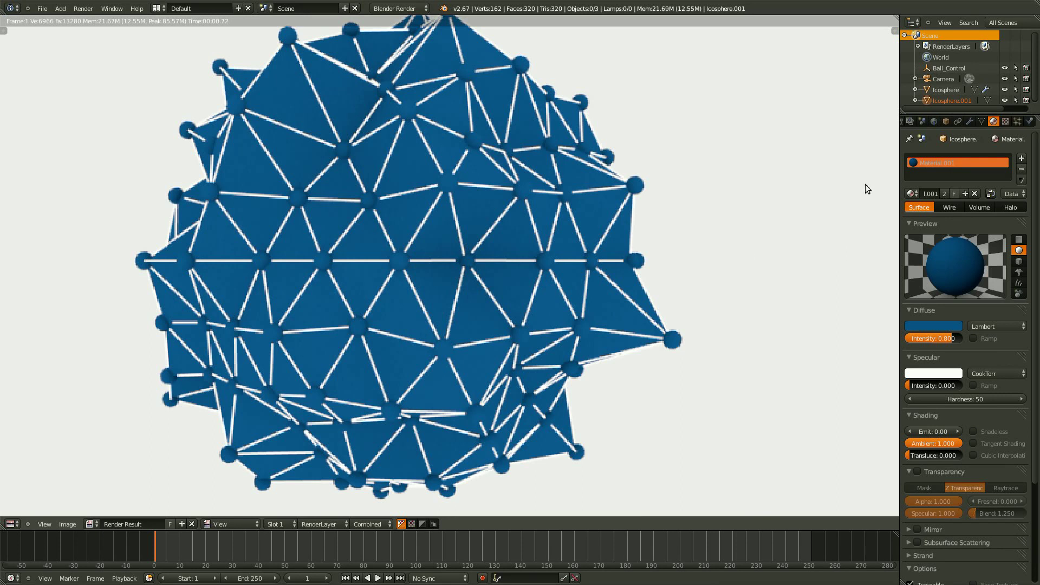
- Re-render with the small icosphere's blue material swapped for the light Material, and set its specular intensity to 0
click(973, 193)
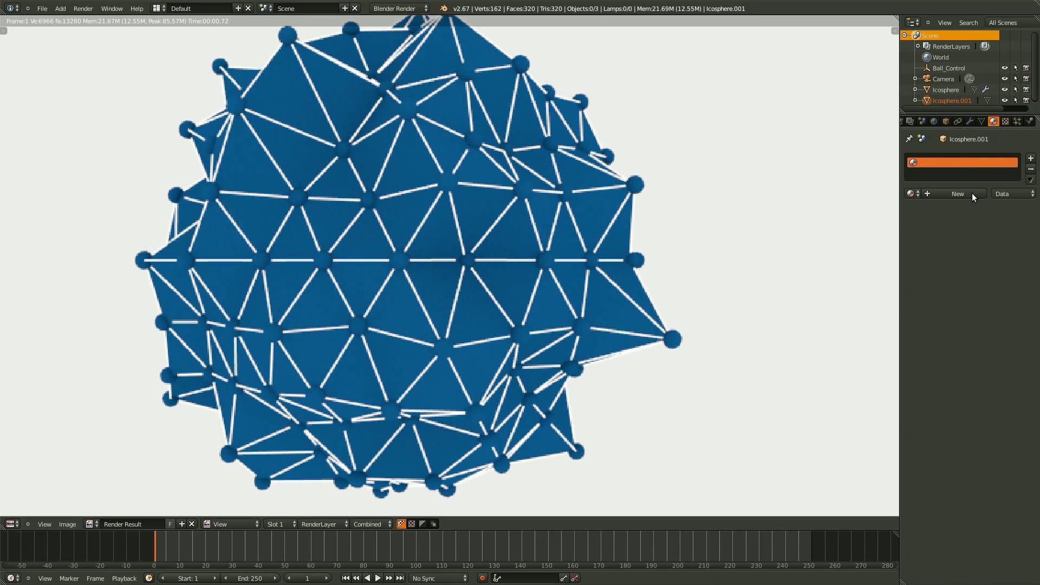
click(911, 193)
click(928, 212)
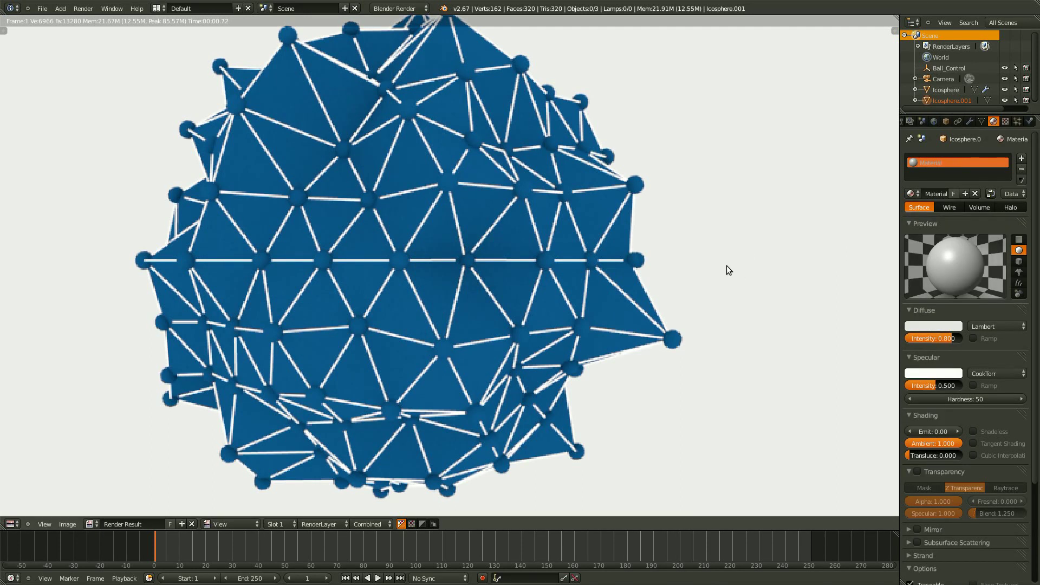
key(F12)
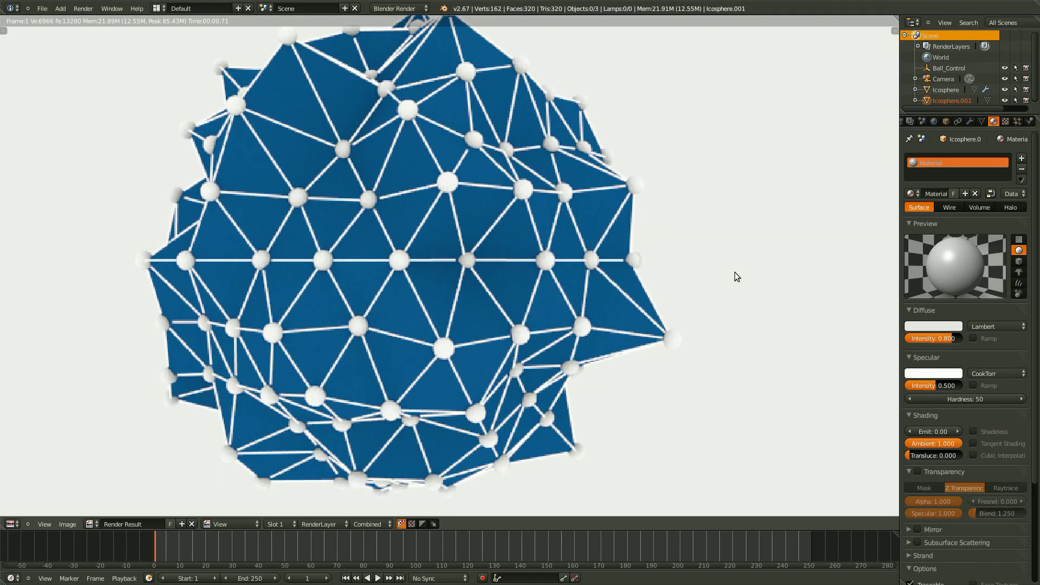
drag(927, 391, 818, 385)
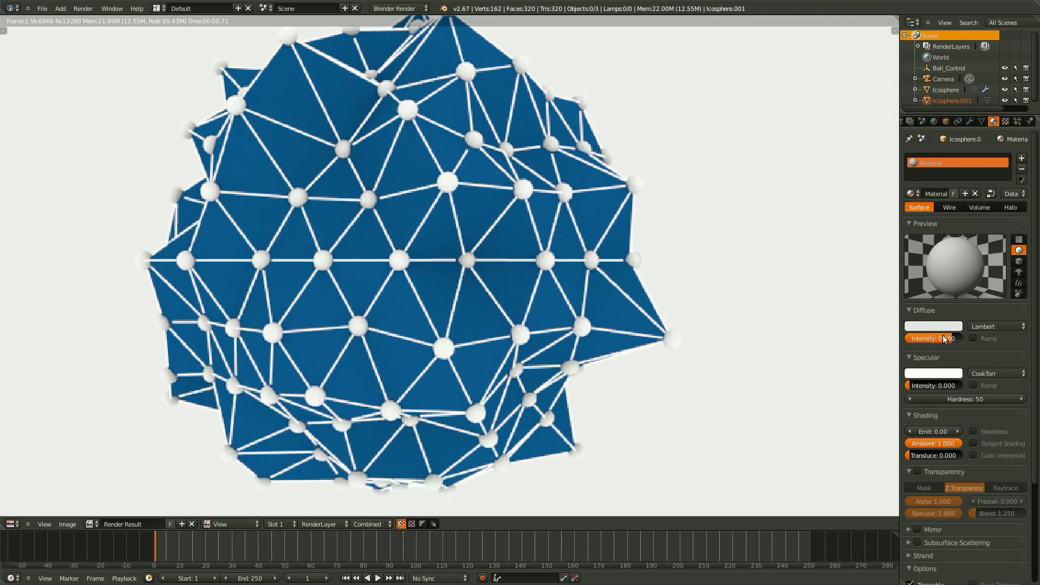
- Try a black diffuse color on the small icosphere's material and render the result
click(938, 326)
drag(954, 219, 949, 253)
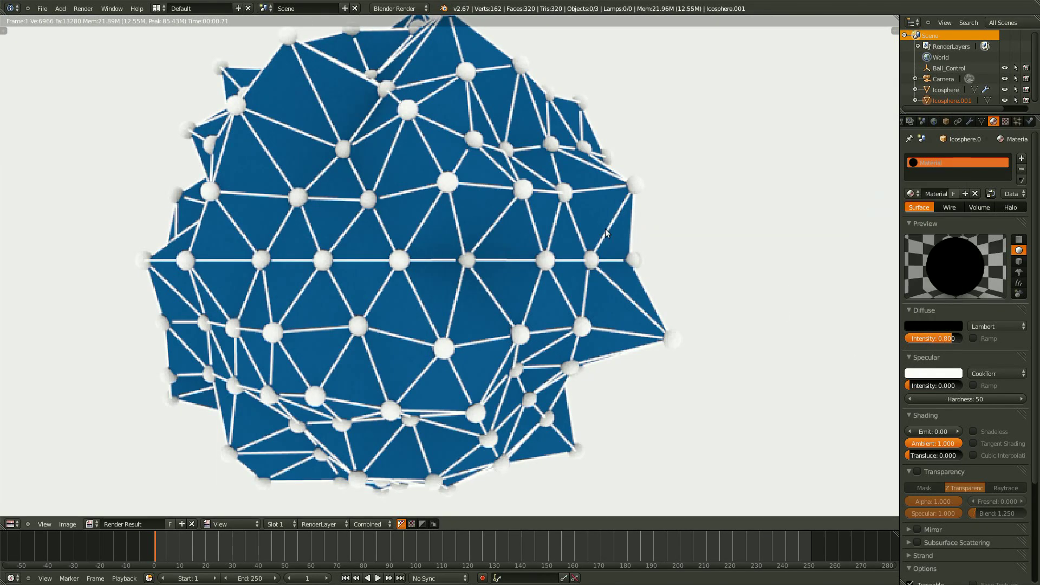
key(F12)
scroll(588, 267, down, 3)
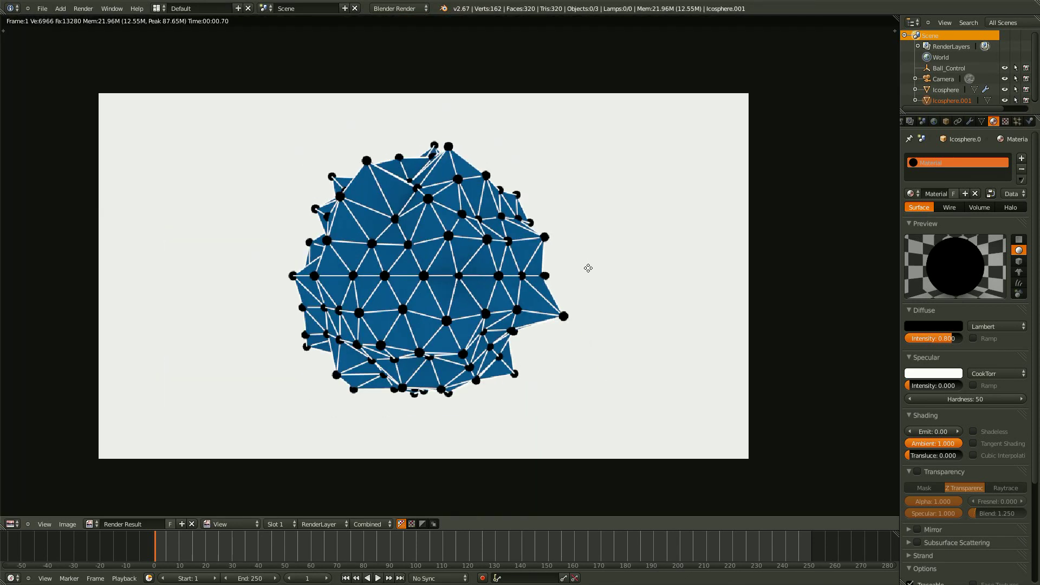
scroll(477, 307, up, 3)
- Set the diffuse color of the small icosphere's material to white
click(934, 326)
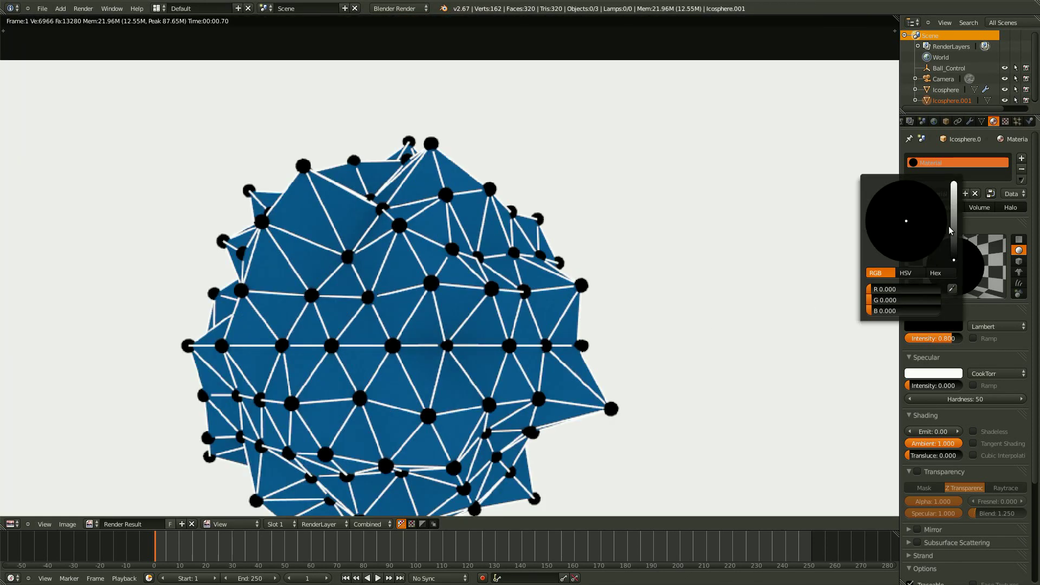
drag(952, 233, 943, 182)
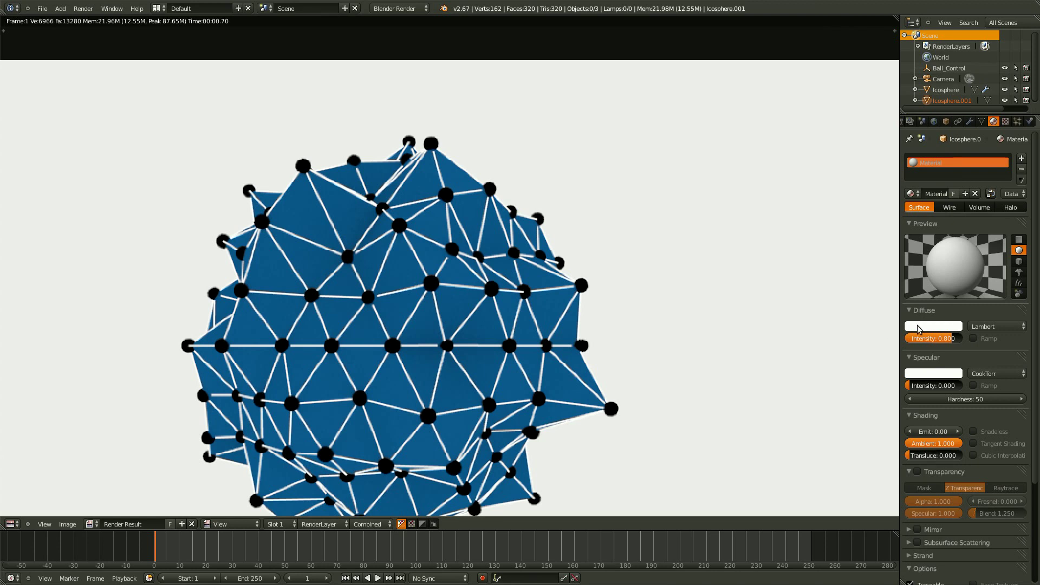
- Render the scene to check the small icospheres with their white material
key(F12)
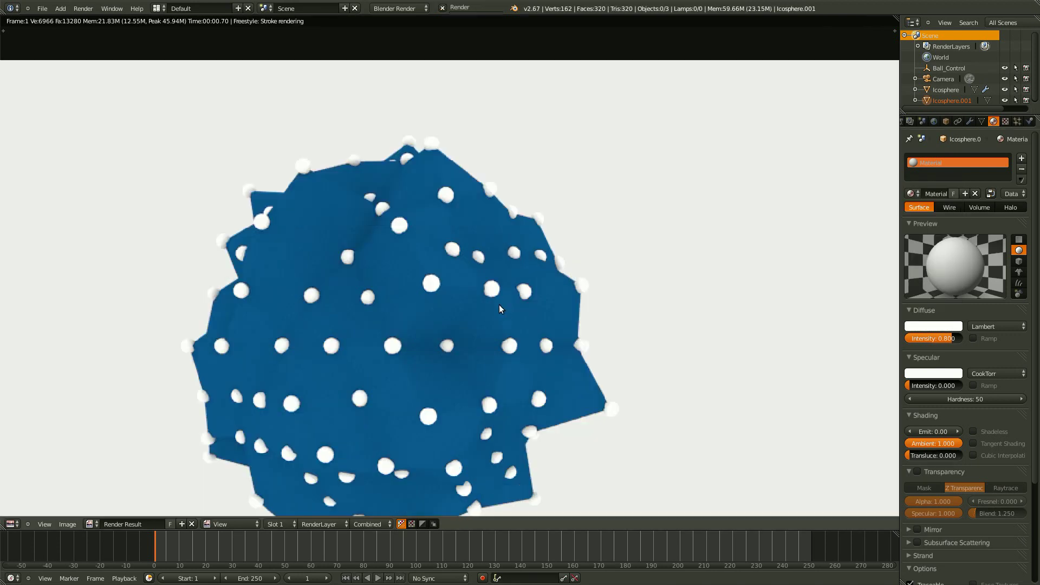
scroll(499, 309, down, 1)
scroll(499, 305, up, 2)
scroll(594, 297, down, 1)
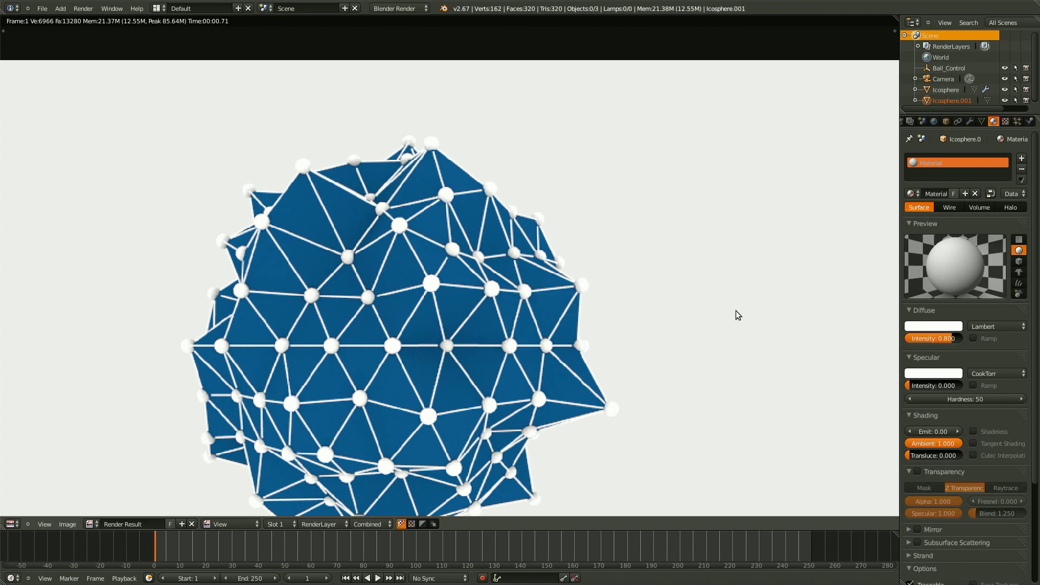
- Darken the small icosphere's diffuse color to a light grey of about 0.711 RGB and re-render to inspect the spheres
click(957, 325)
click(952, 289)
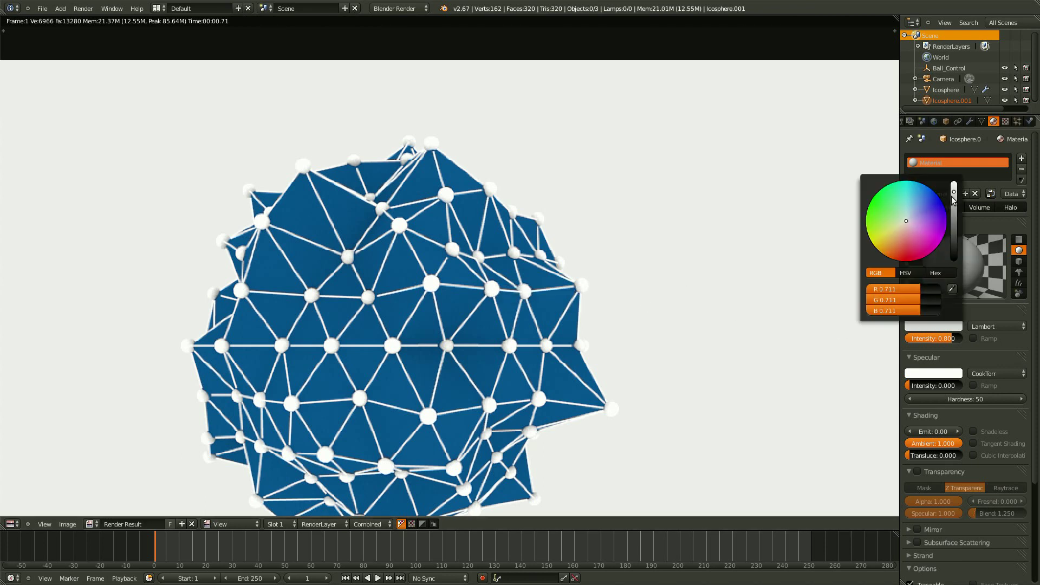
click(630, 276)
key(F12)
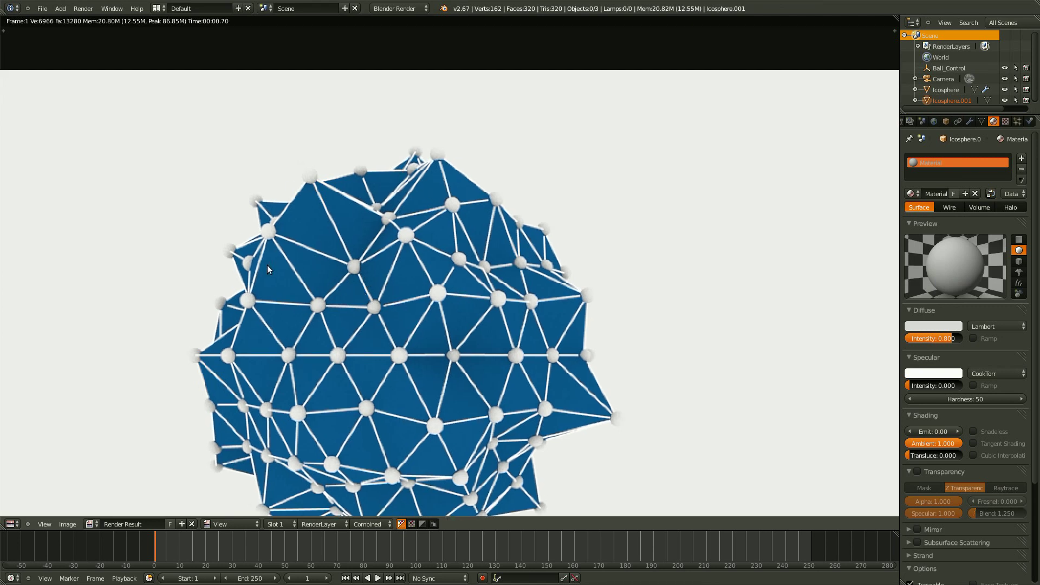
scroll(389, 357, down, 1)
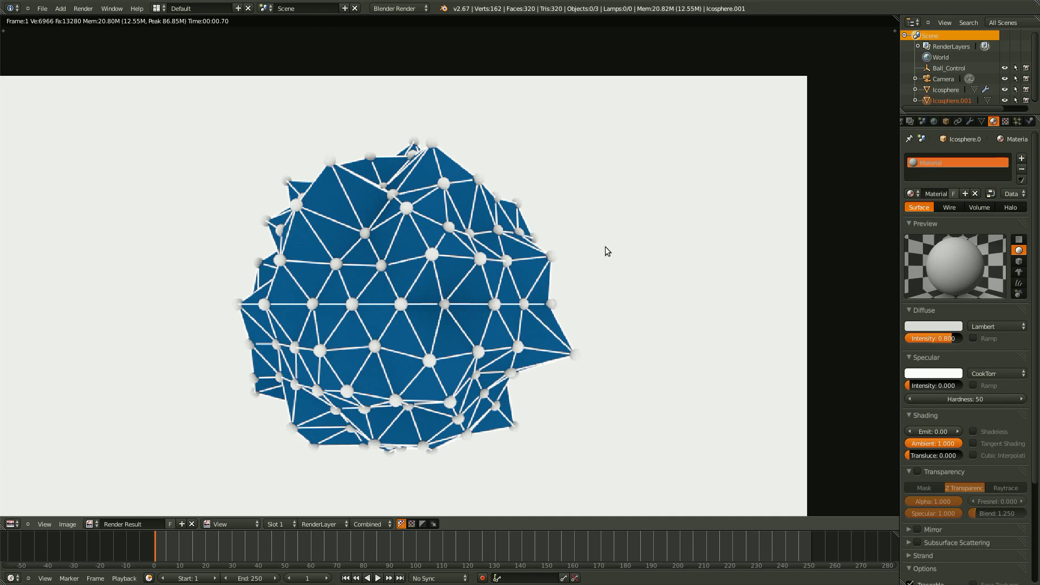
scroll(417, 275, up, 3)
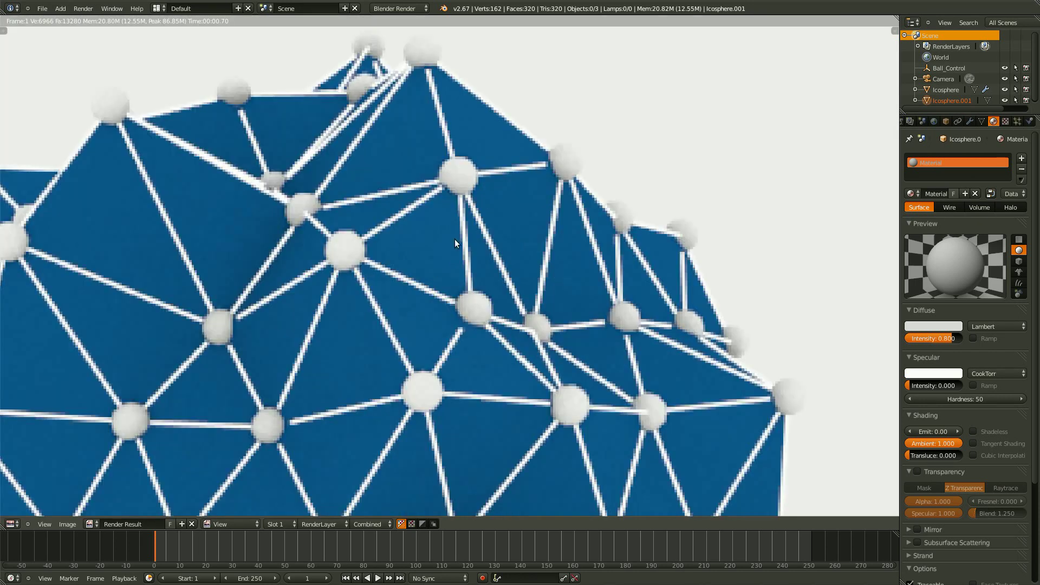
scroll(538, 370, down, 1)
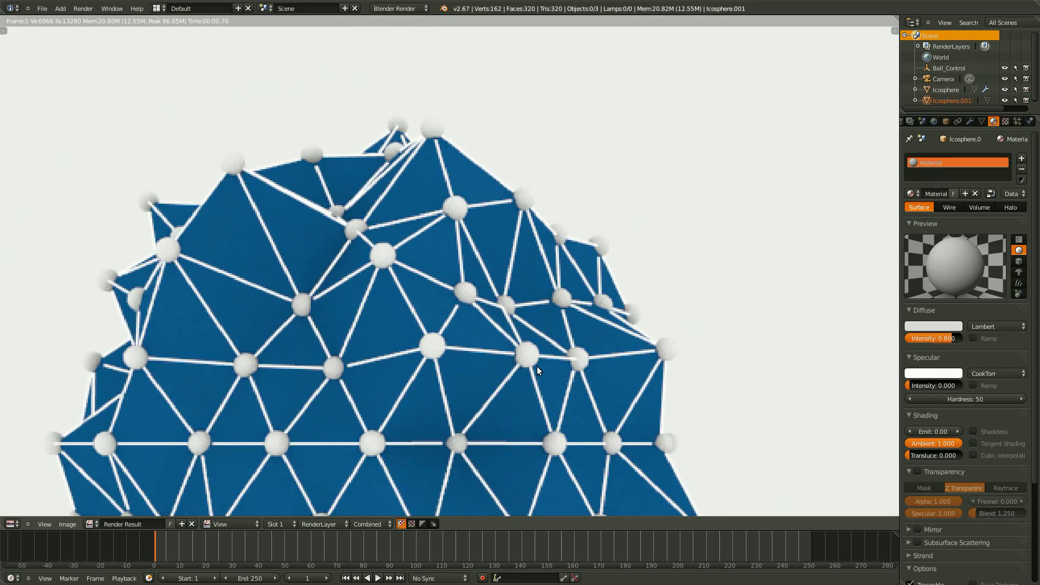
scroll(538, 370, down, 1)
- Save the scene over the existing .blend file
key(ctrl+s)
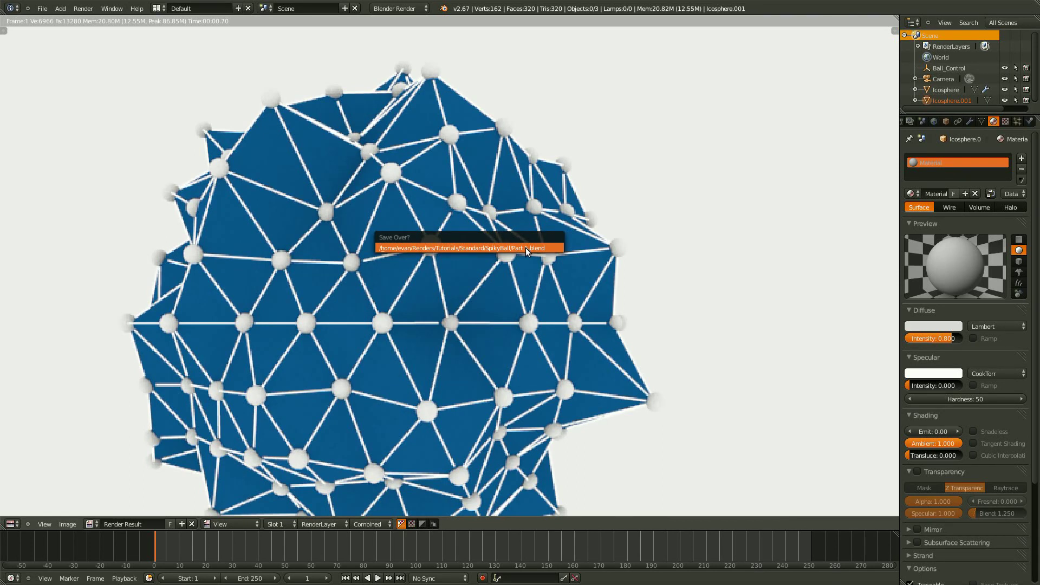
click(527, 252)
scroll(320, 204, down, 3)
scroll(325, 217, up, 1)
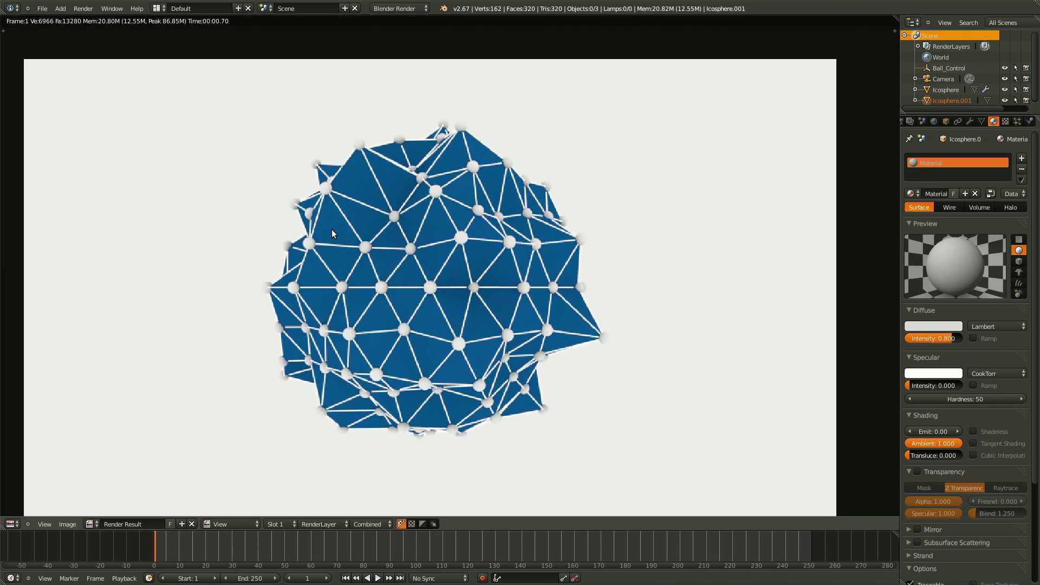
scroll(153, 26, down, 1)
- Switch to the Compositing layout, render the scene and enable compositing nodes
click(159, 8)
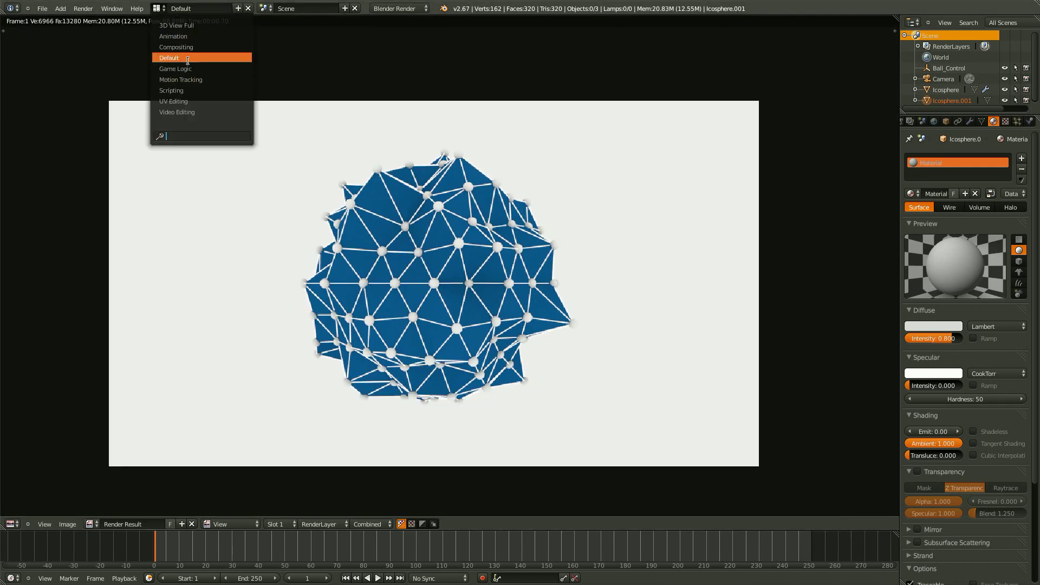
click(188, 47)
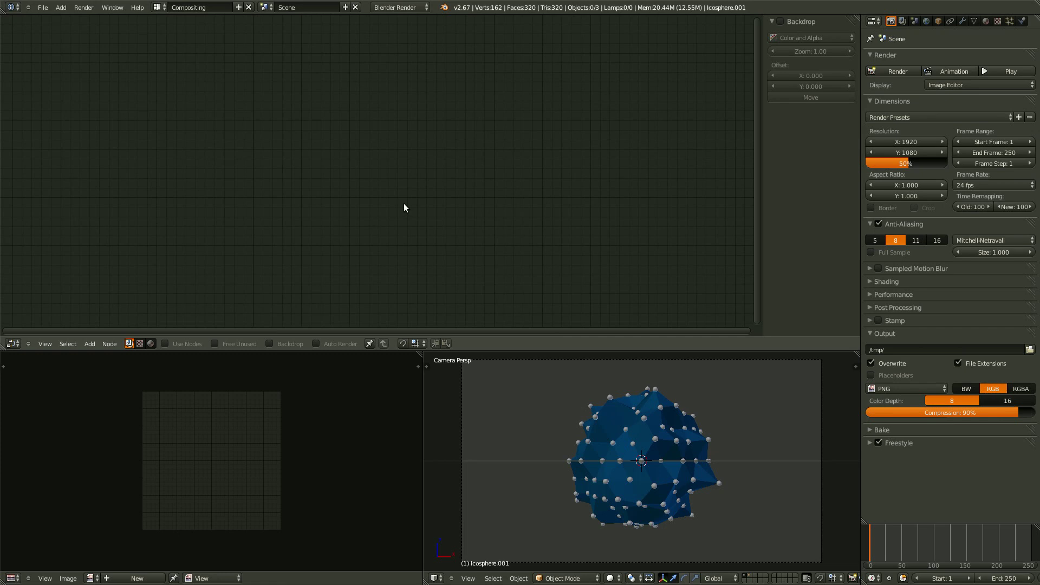
key(F12)
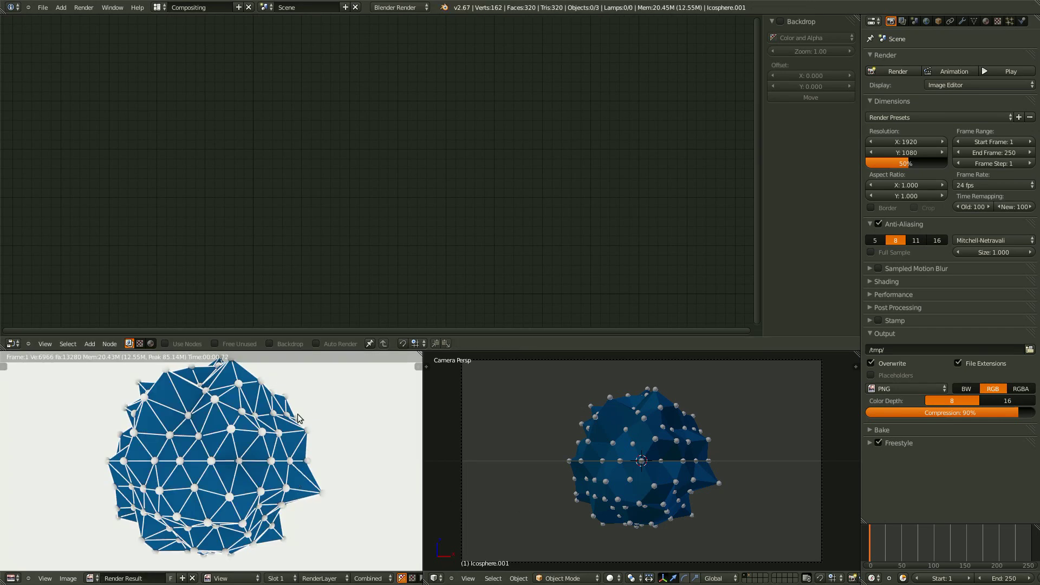
click(178, 343)
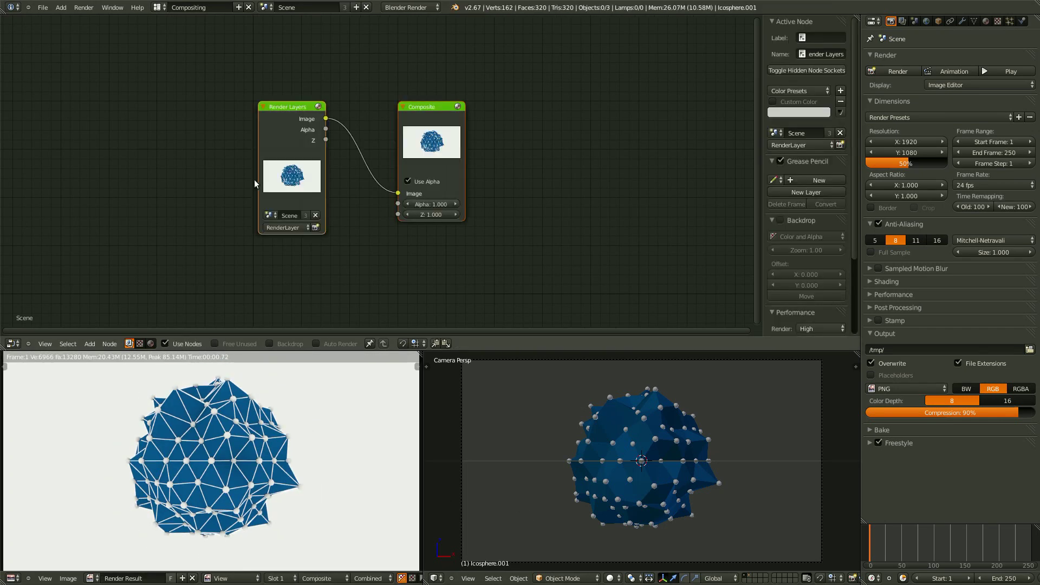
- Add a Viewer node fed by the Render Layers image and show the re-rendered result as the node backdrop
ctrl+shift+click(285, 109)
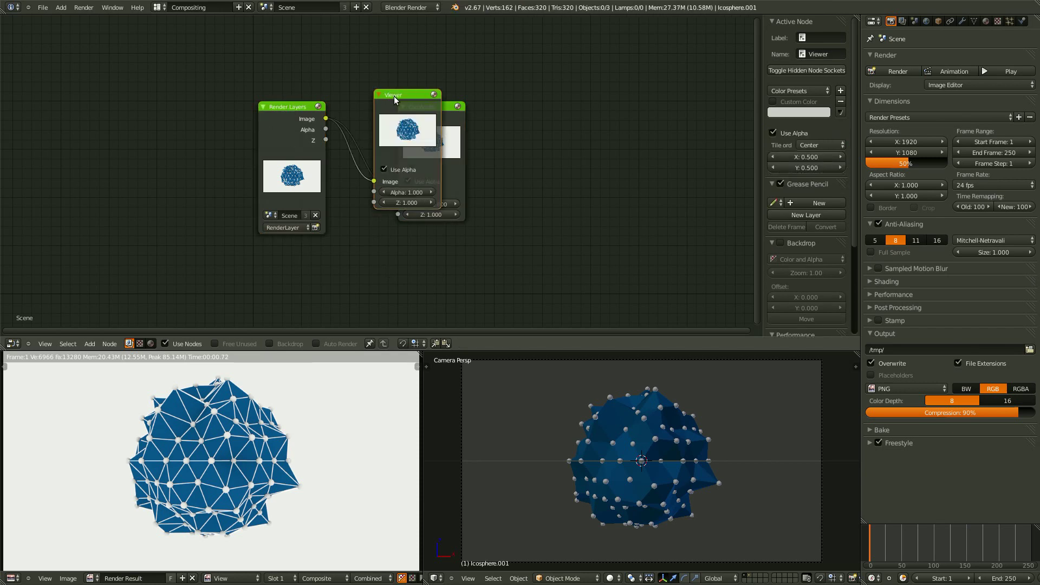
drag(402, 93, 519, 152)
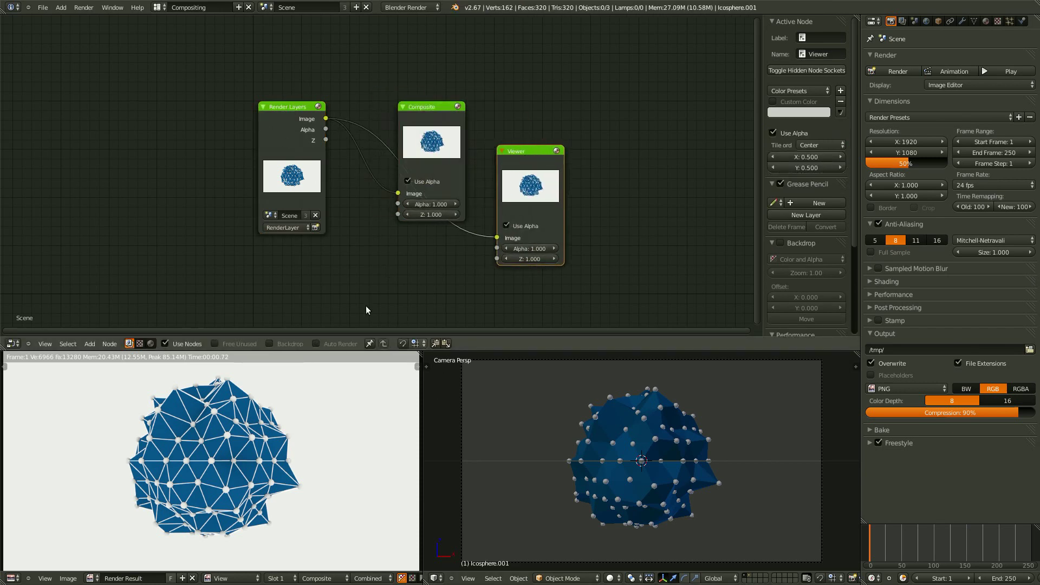
click(290, 343)
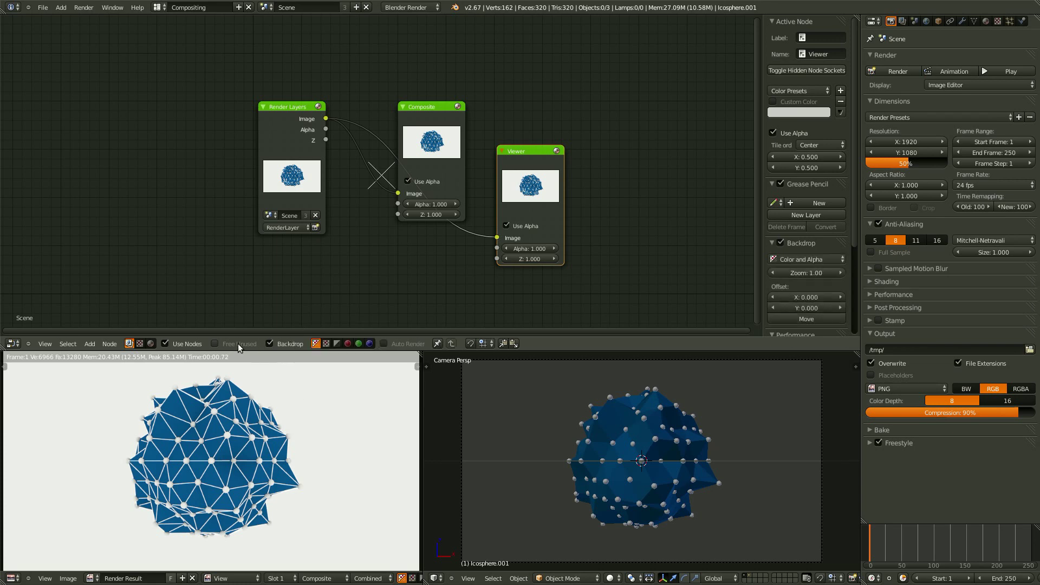
key(F12)
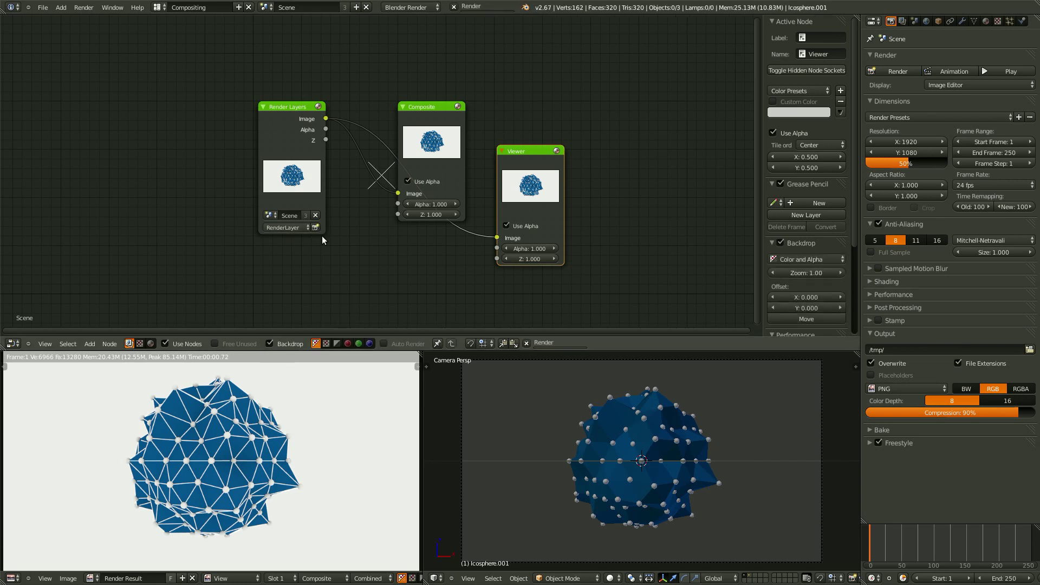
scroll(380, 261, down, 2)
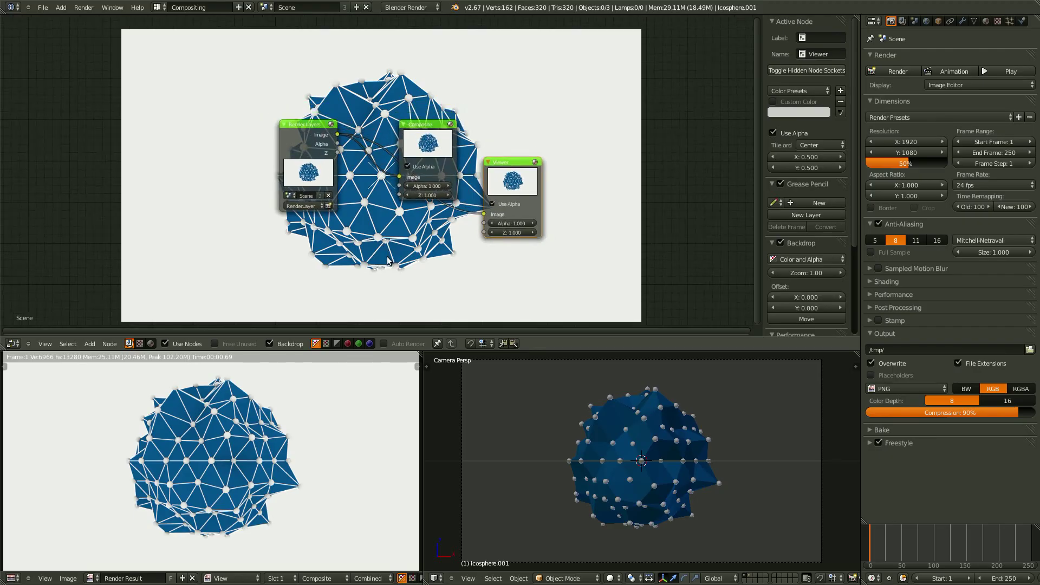
- Hide the node editor's properties sidebar and move the Composite node above the Viewer node
key(ctrl+Up)
key(n)
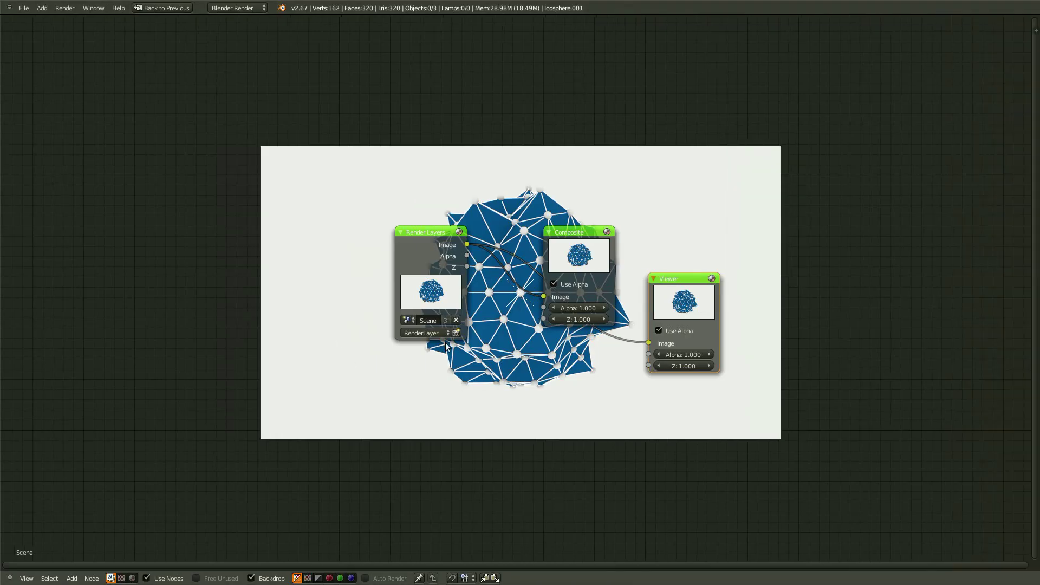
middle_drag(446, 346, 386, 319)
scroll(325, 336, up, 2)
click(509, 208)
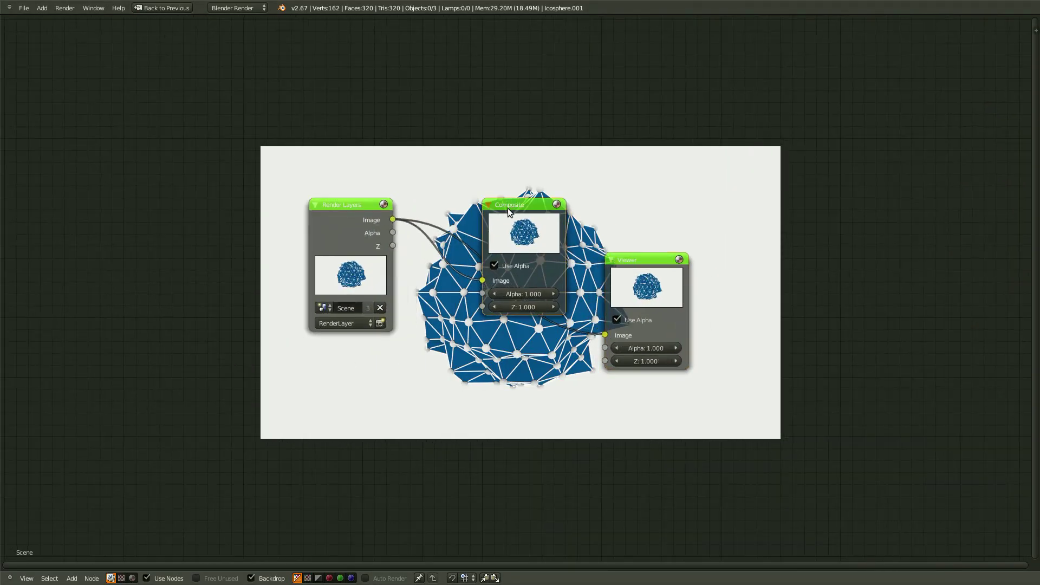
drag(508, 208, 617, 112)
middle_drag(465, 297, 431, 310)
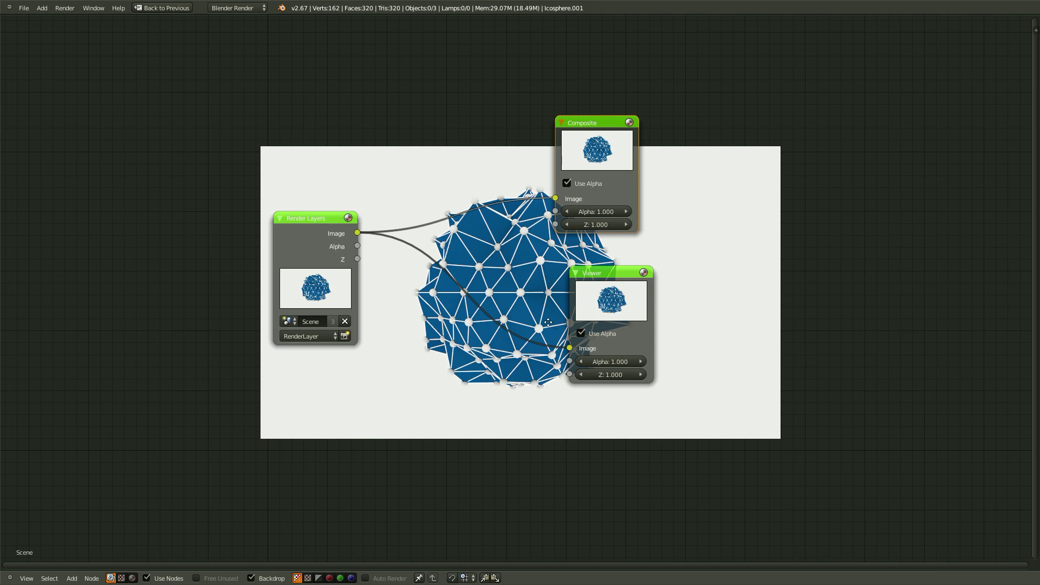
middle_drag(552, 323, 499, 319)
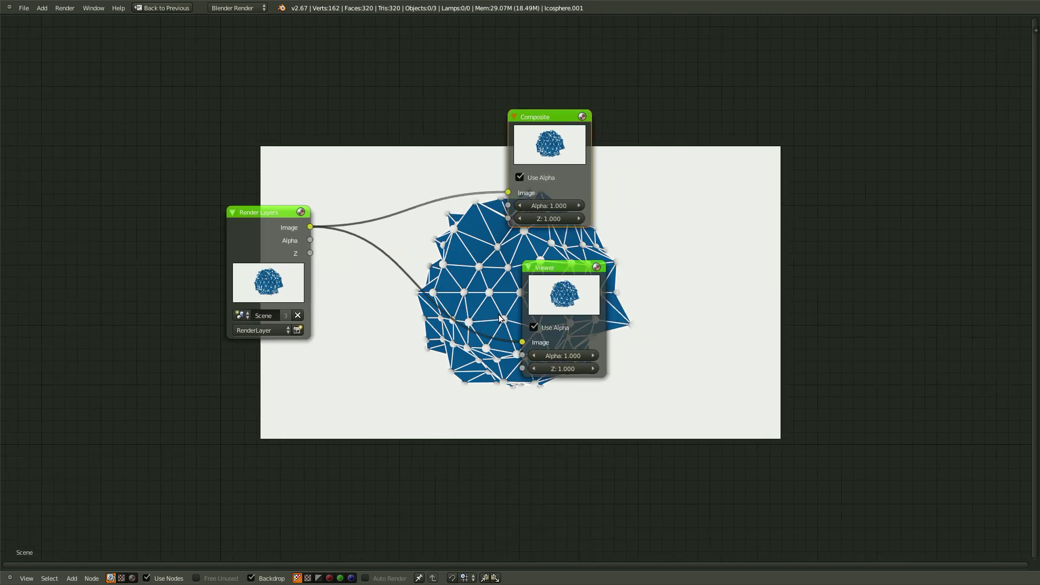
key(ctrl+Up)
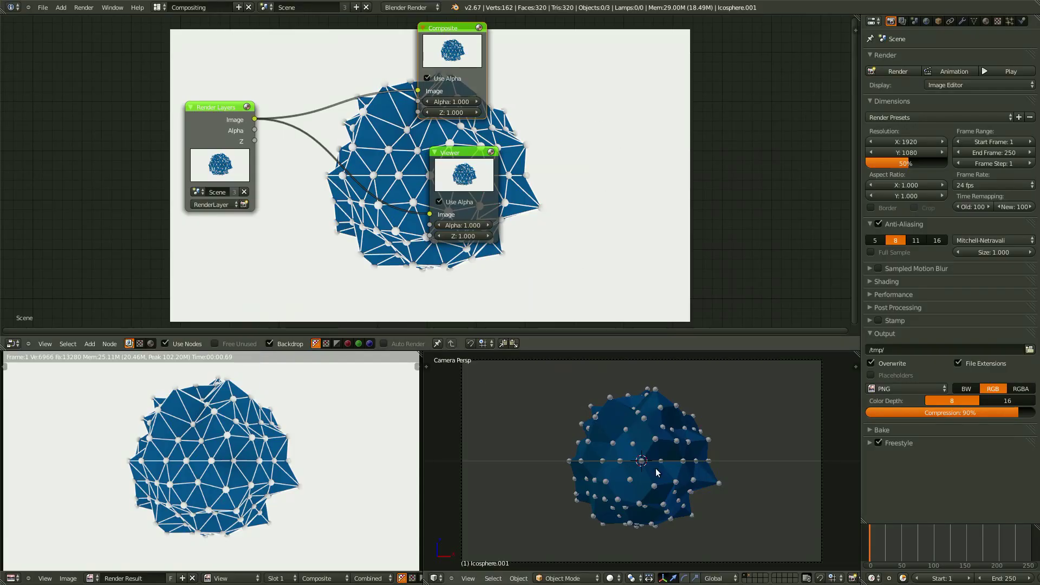
- Select the camera and turn on its Limits display
scroll(749, 530, down, 1)
right_click(746, 538)
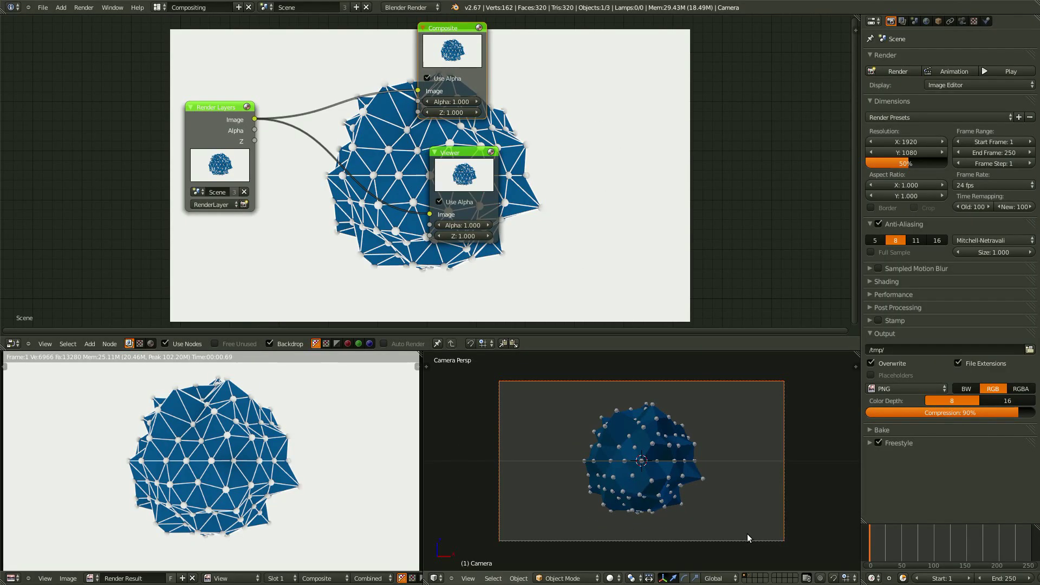
click(963, 21)
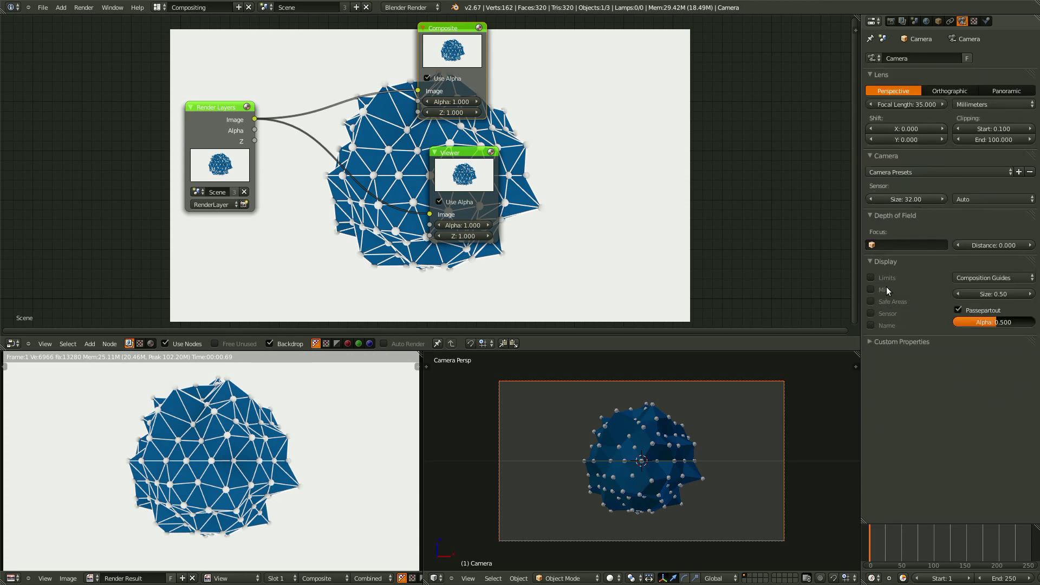
- Set the camera's depth of field distance to 5.048 so the focus marker sits just in front of the ball
middle_drag(642, 450, 655, 453)
key(KP_7)
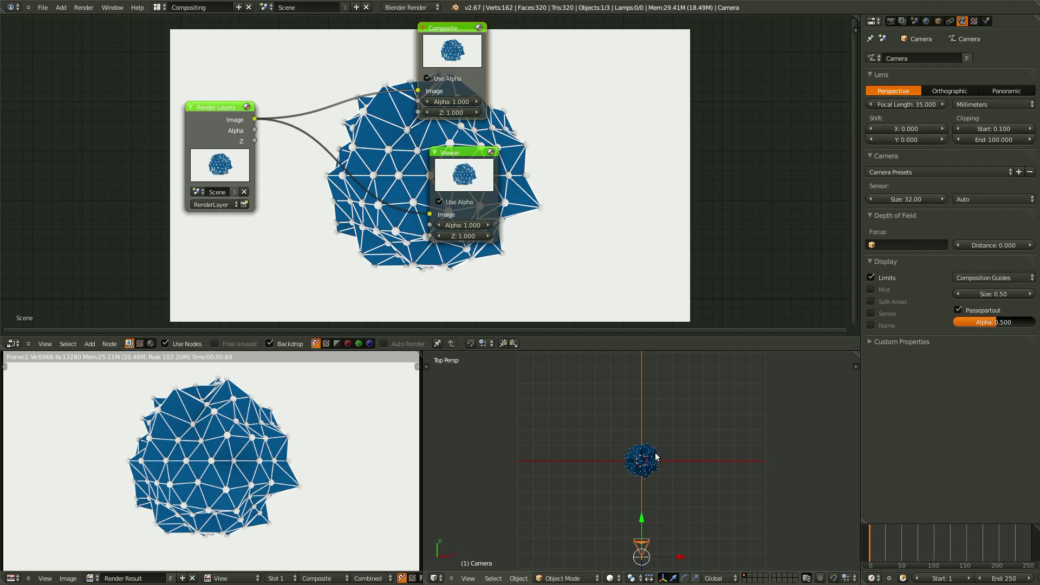
key(KP_5)
shift+scroll(658, 448, down, 4)
scroll(655, 460, up, 3)
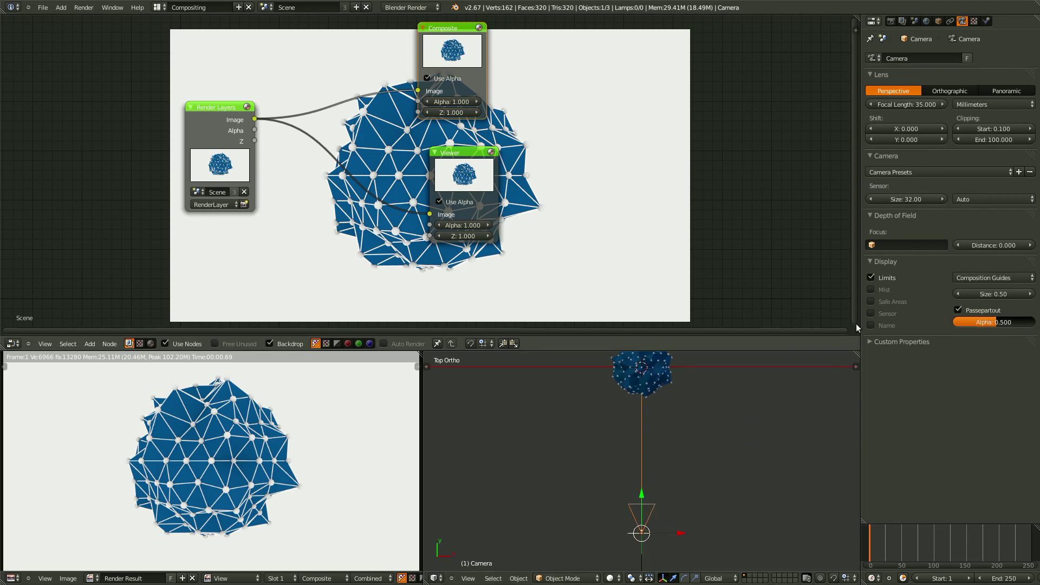
mouse_move(964, 243)
mouse_down()
mouse_move(979, 242)
mouse_move(970, 245)
mouse_up()
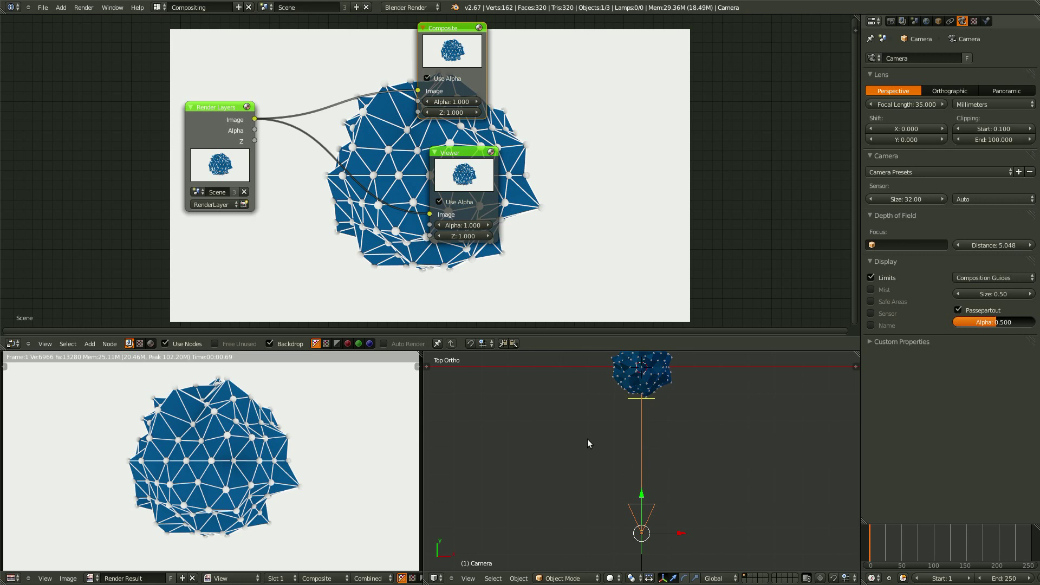
- Move the Viewer node farther from the Render Layers node to make room for another node between them
click(467, 153)
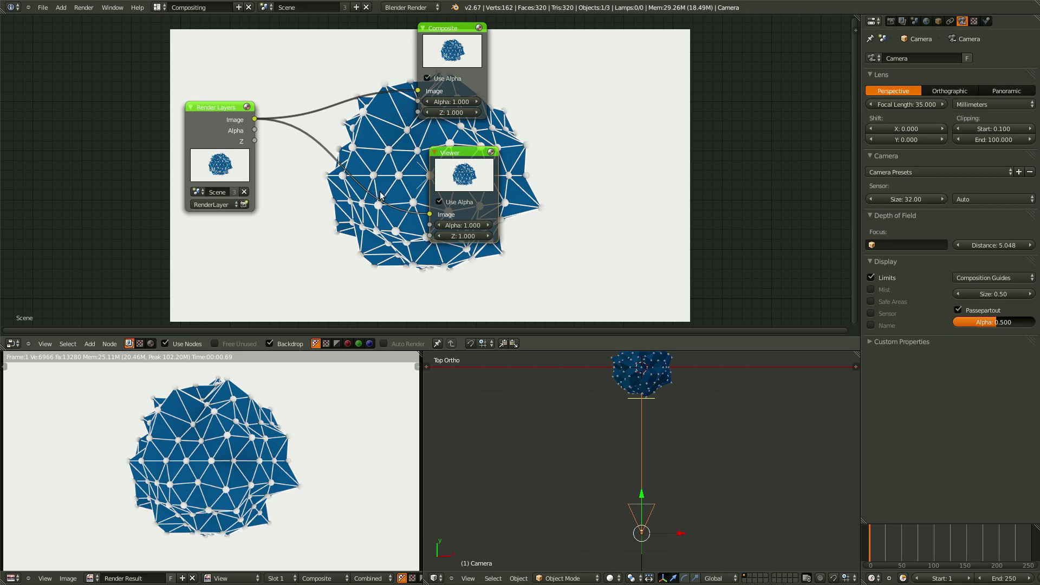
drag(450, 171, 559, 154)
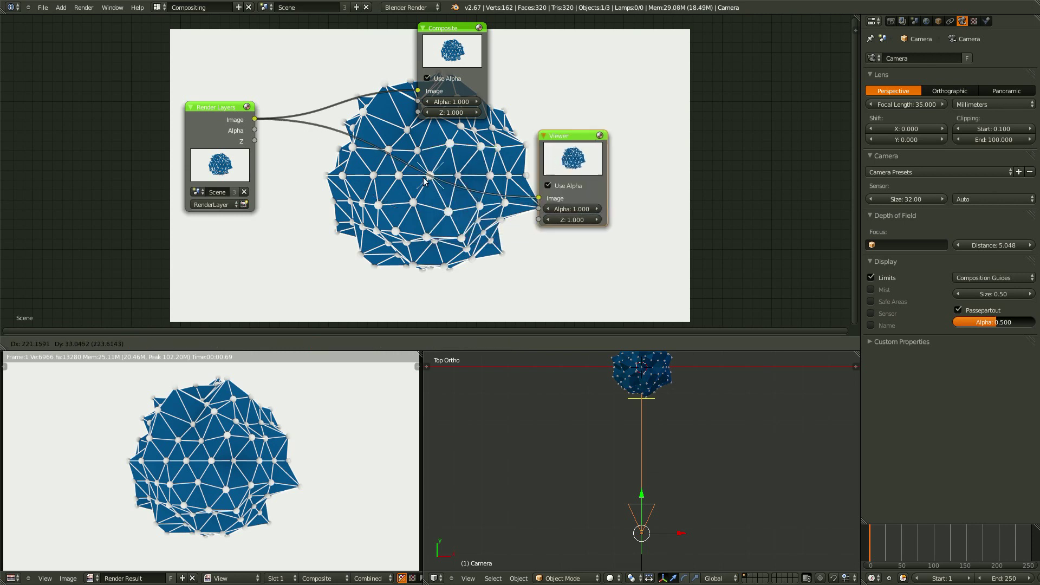
middle_drag(301, 220, 392, 197)
scroll(394, 203, up, 3)
scroll(313, 181, down, 1)
scroll(392, 198, down, 1)
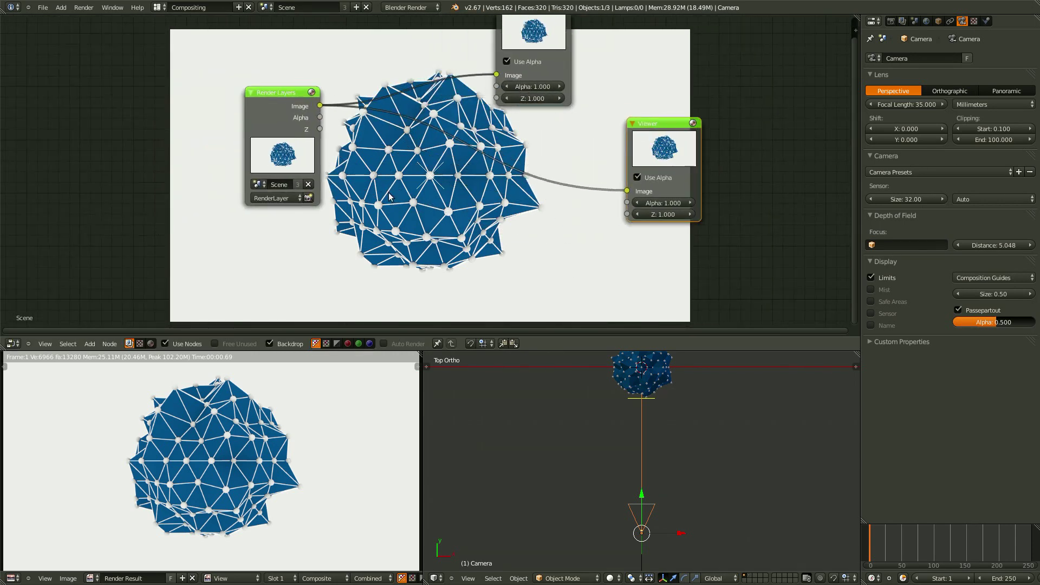
middle_drag(482, 210, 447, 205)
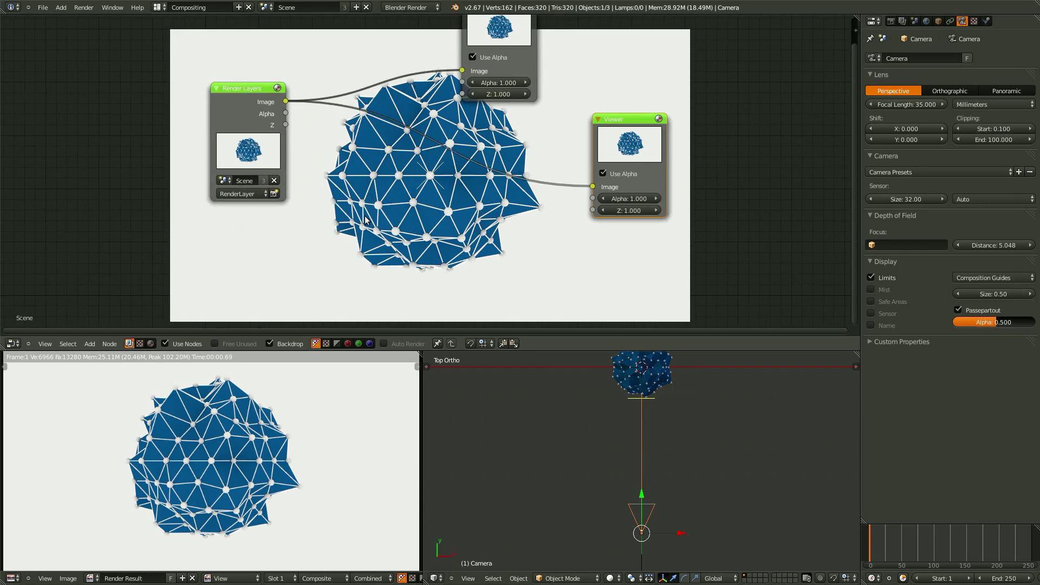
- Add a Defocus node on the link between the Render Layers and Viewer nodes
key(shift+a)
click(359, 217)
text(D)
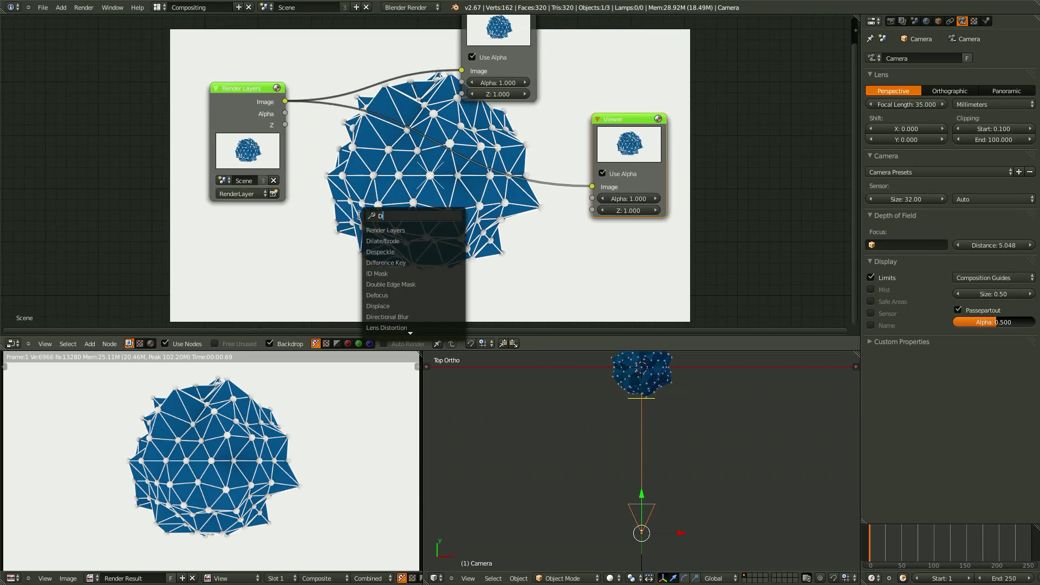
text(e)
click(402, 118)
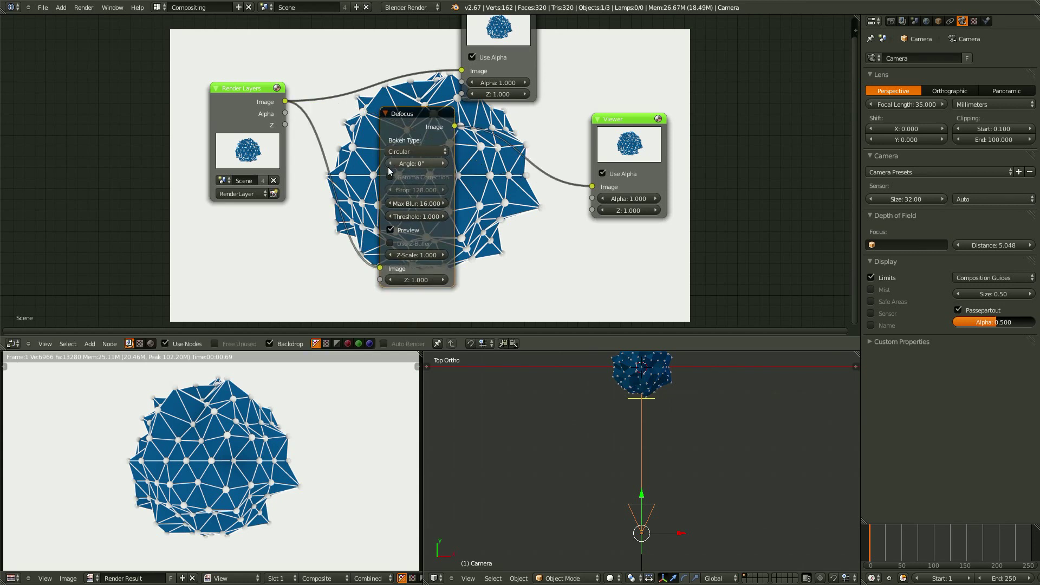
- Connect the Render Layers Z output to the Defocus node's Z input
key(shift+a)
mouse_move(268, 324)
drag(380, 280, 284, 125)
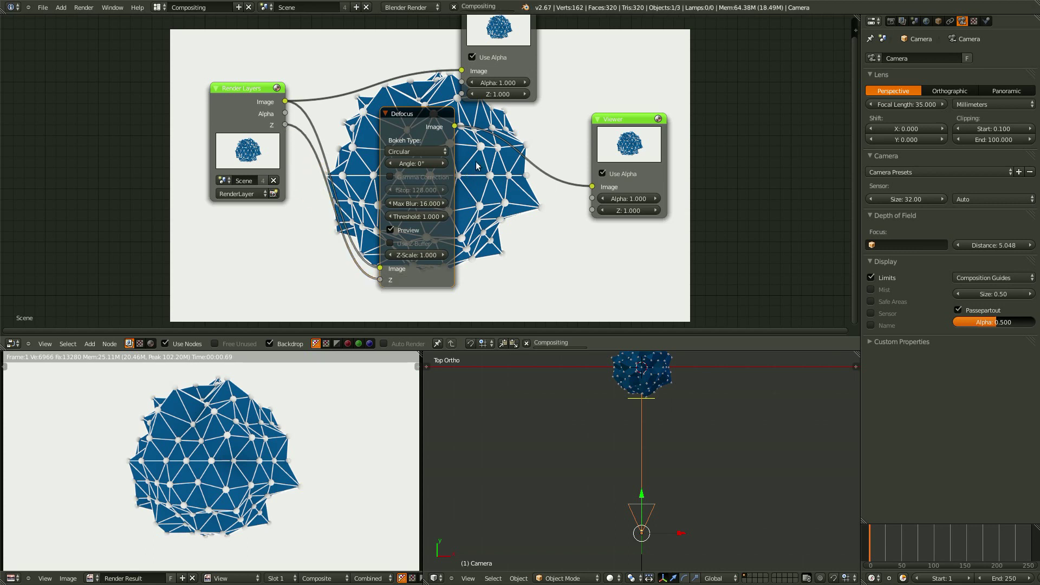
- Enable Use Z-Buffer on the Defocus node so the blur follows the render's depth data
middle_drag(552, 226, 333, 163)
scroll(463, 198, down, 3)
scroll(333, 162, up, 1)
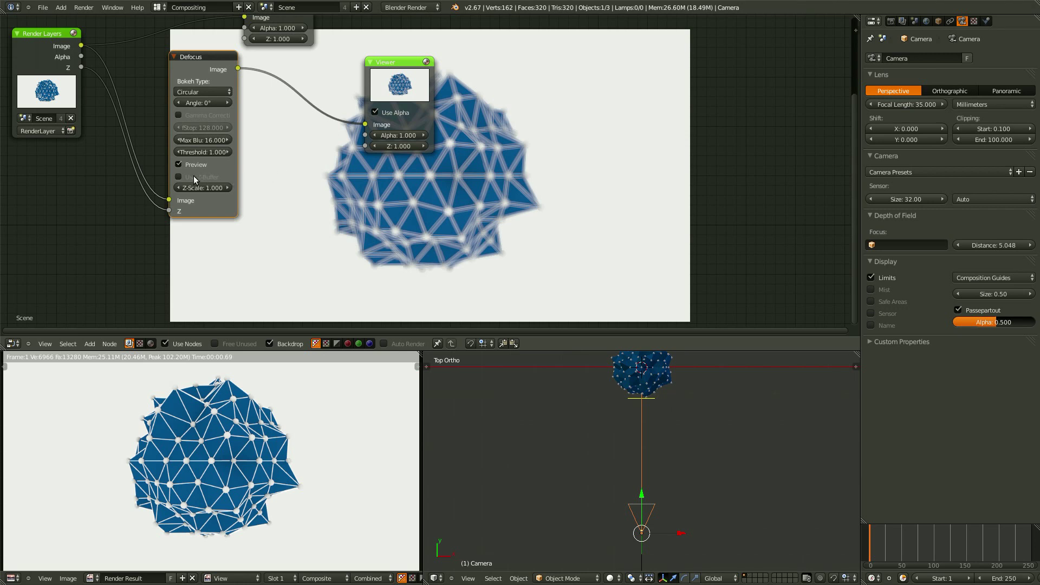
click(178, 177)
scroll(473, 175, up, 2)
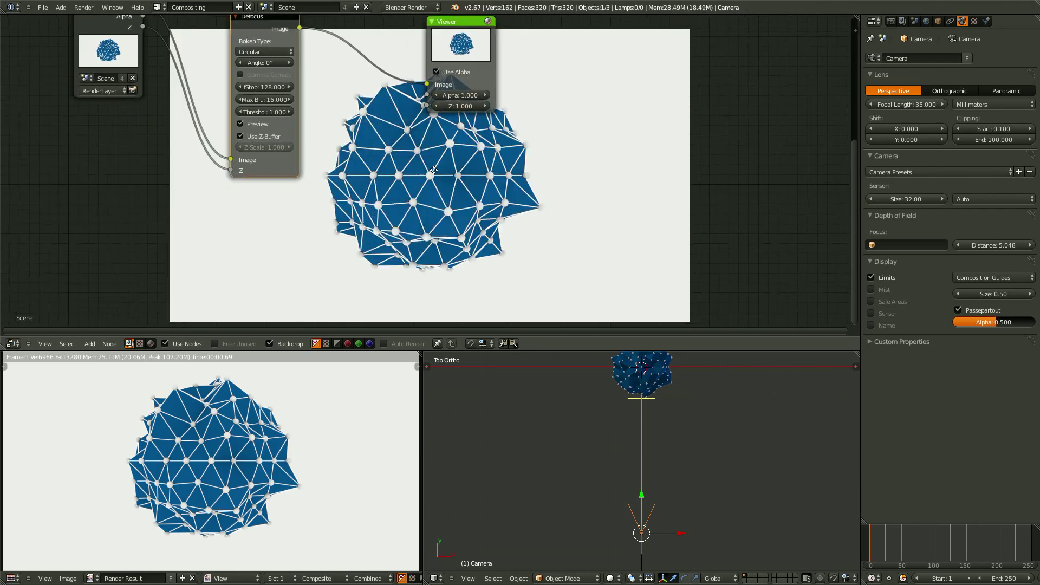
- Maximize the node editor and set the Defocus node's fStop to 2.8
key(ctrl+Up)
scroll(472, 190, up, 3)
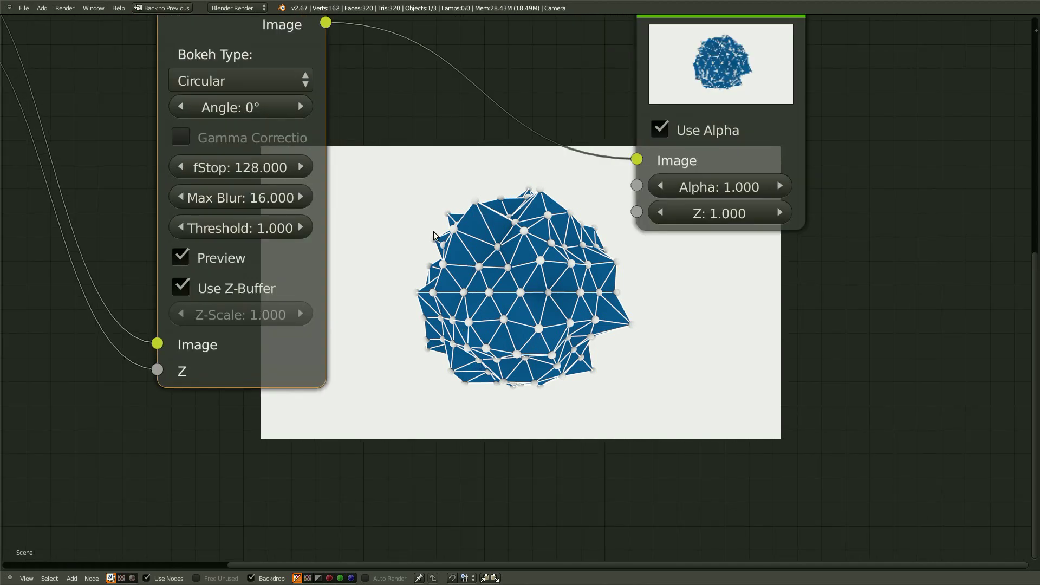
middle_drag(448, 217, 439, 317)
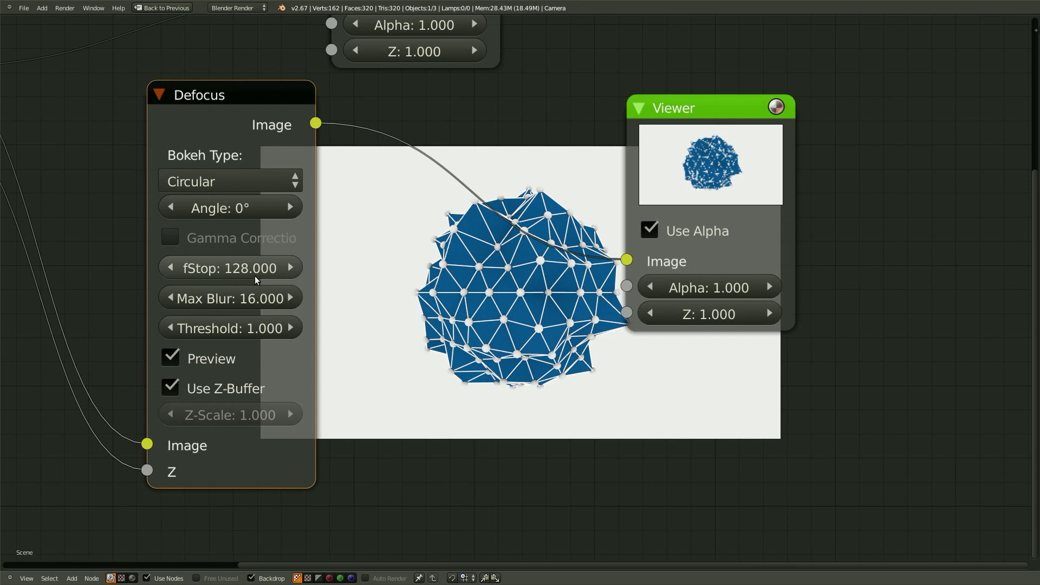
mouse_move(254, 275)
mouse_down()
mouse_move(238, 275)
mouse_move(259, 270)
mouse_up()
click(226, 267)
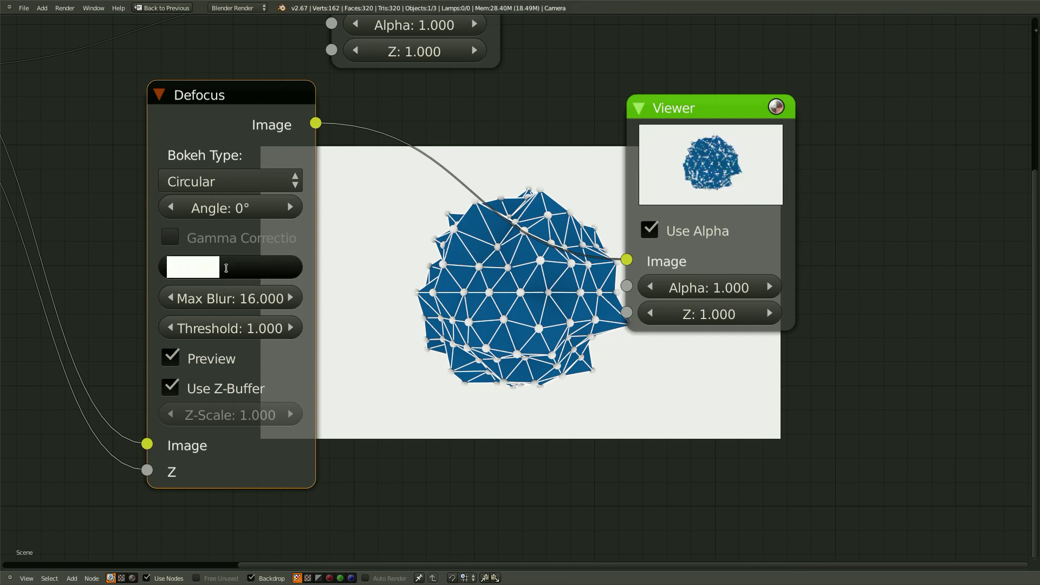
text(2.8)
key(Return)
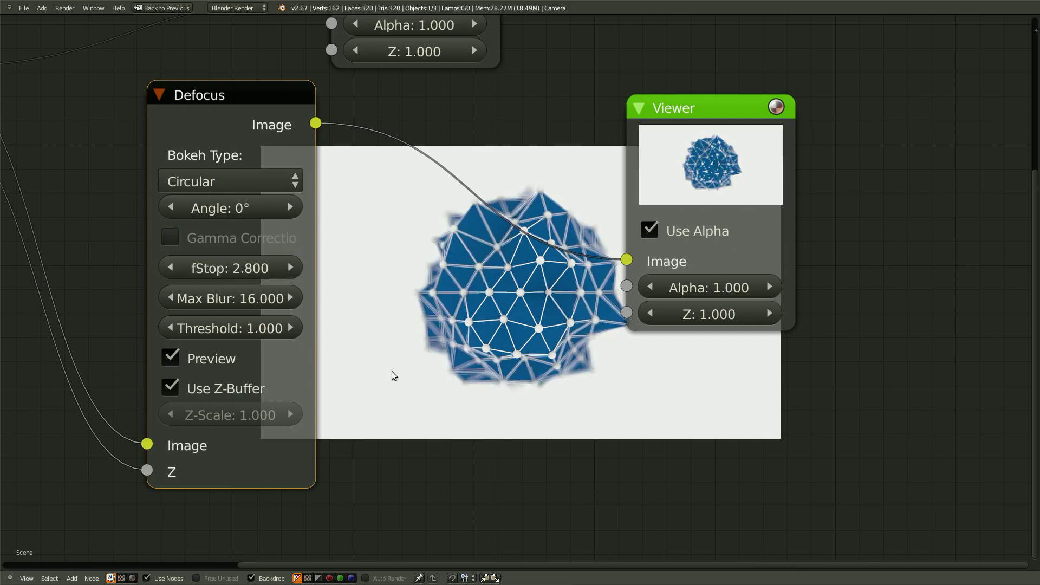
- Enlarge the backdrop image behind the nodes and examine the defocus blur around the ball's edges
middle_drag(415, 375, 415, 479)
scroll(415, 480, down, 4)
middle_drag(706, 175, 632, 269)
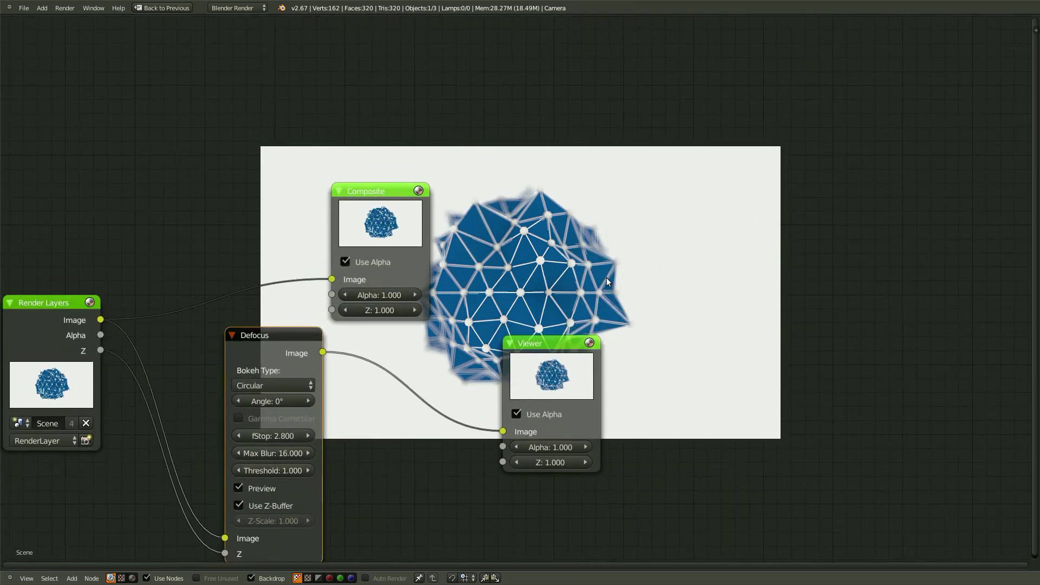
key(alt+v)
key(alt+v)
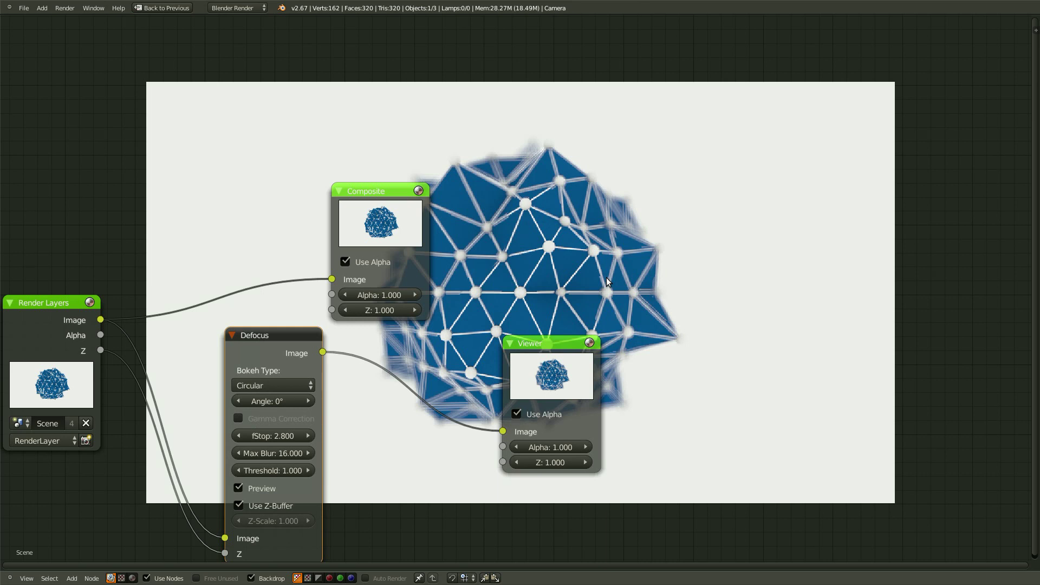
key(alt+v)
middle_drag(429, 431, 498, 278)
scroll(499, 278, up, 2)
scroll(498, 280, up, 2)
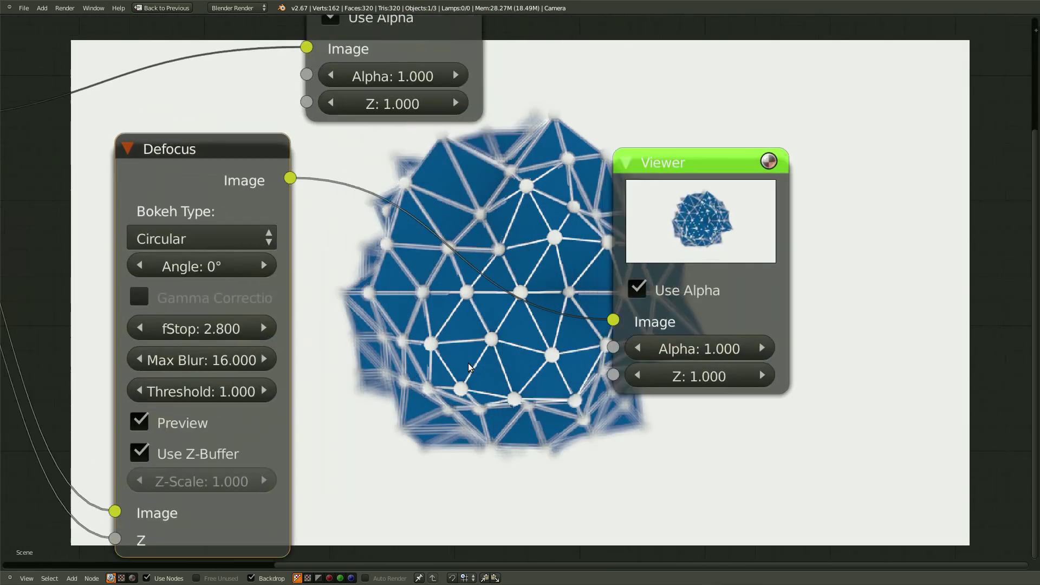
key(alt+v)
key(alt+v)
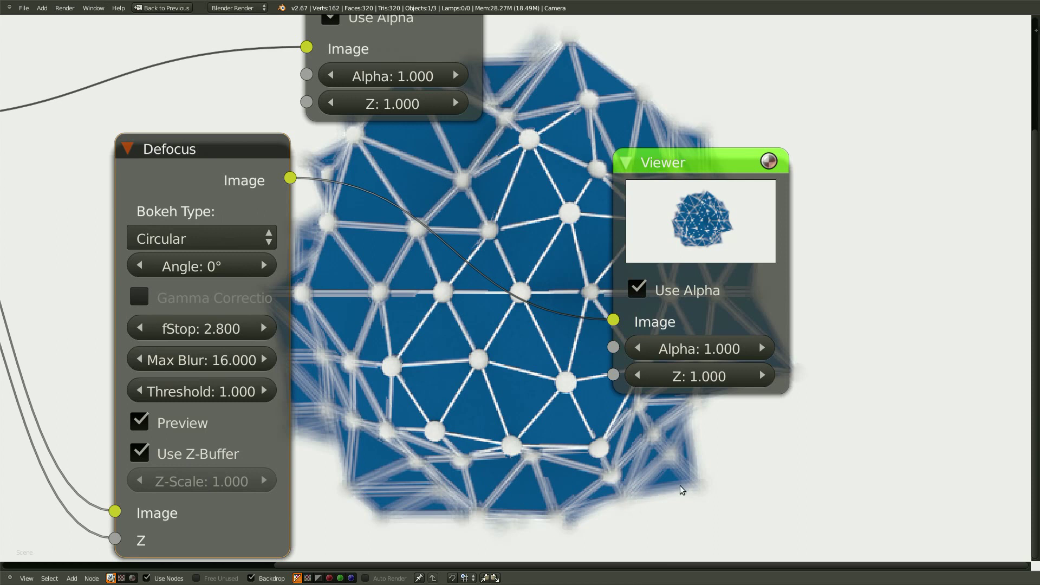
- Turn the Defocus node's Preview option off and back on to compare the blur quality
click(179, 423)
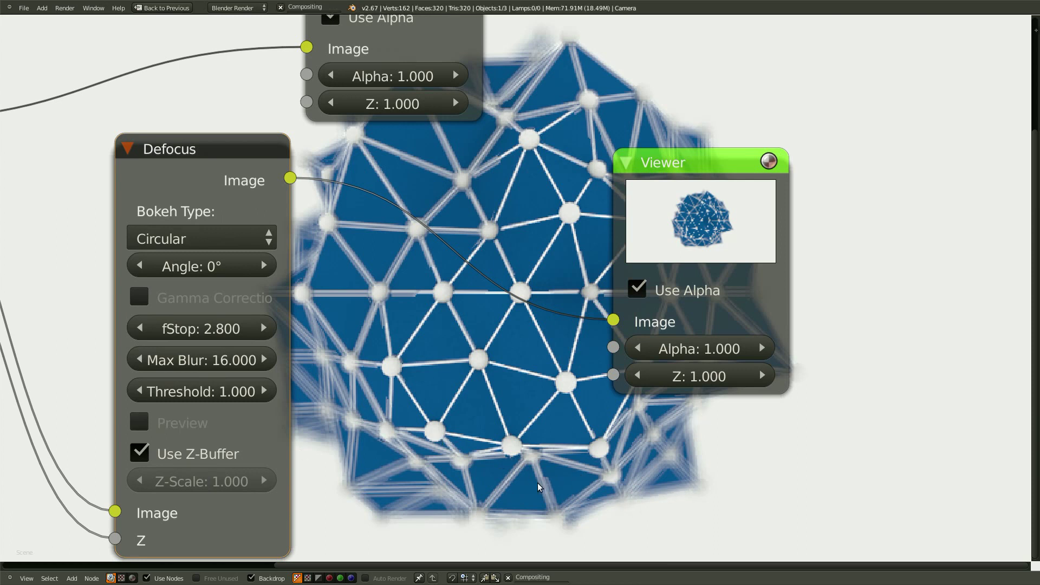
scroll(472, 432, down, 3)
middle_drag(473, 400, 554, 383)
scroll(332, 402, down, 1)
click(343, 371)
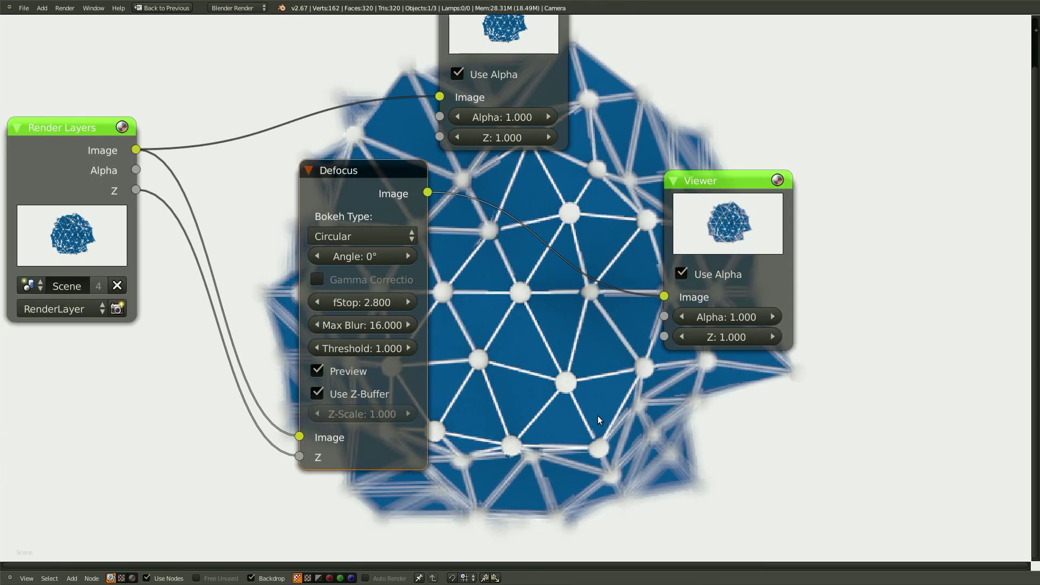
- Set the Defocus node's fStop to 15 to soften the depth-of-field effect
middle_drag(534, 304, 627, 326)
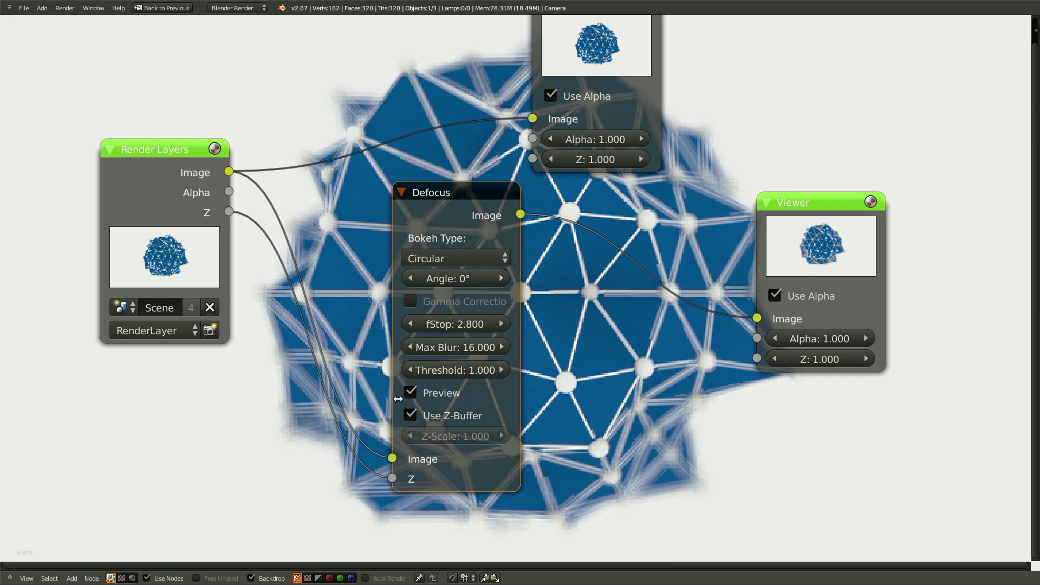
middle_drag(619, 376, 645, 402)
scroll(568, 352, down, 2)
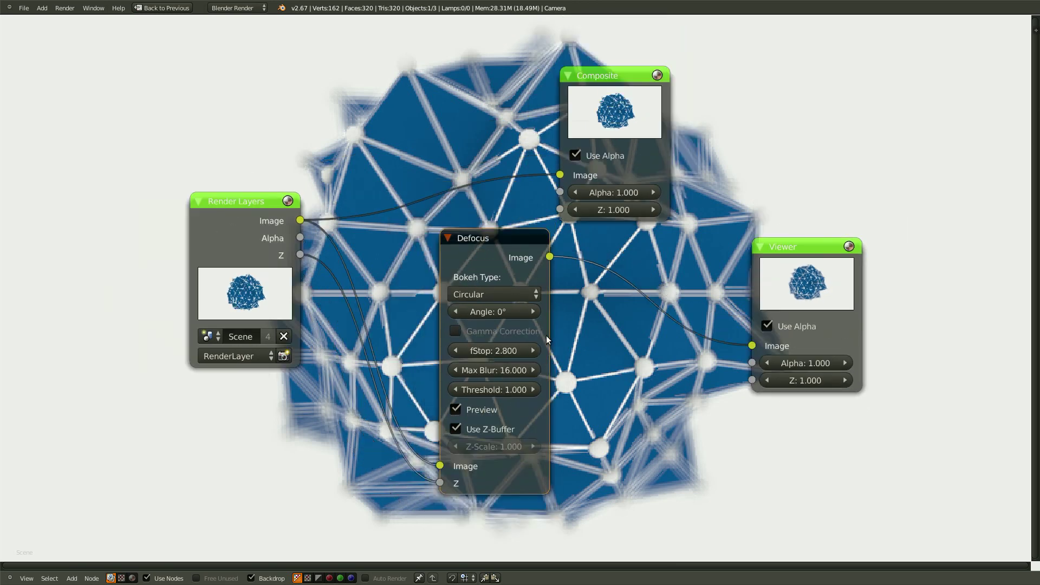
click(493, 347)
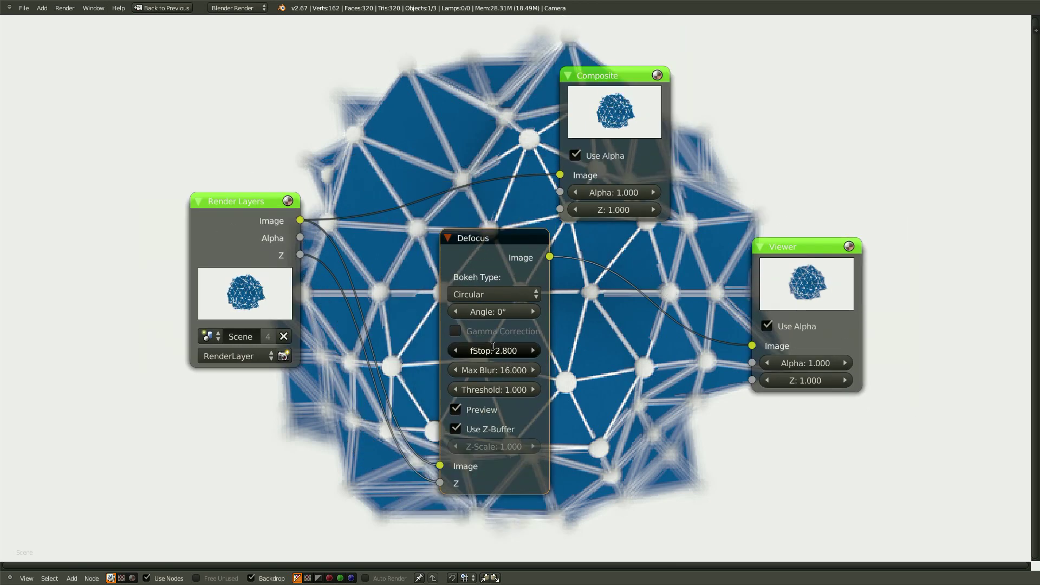
text(15)
key(Return)
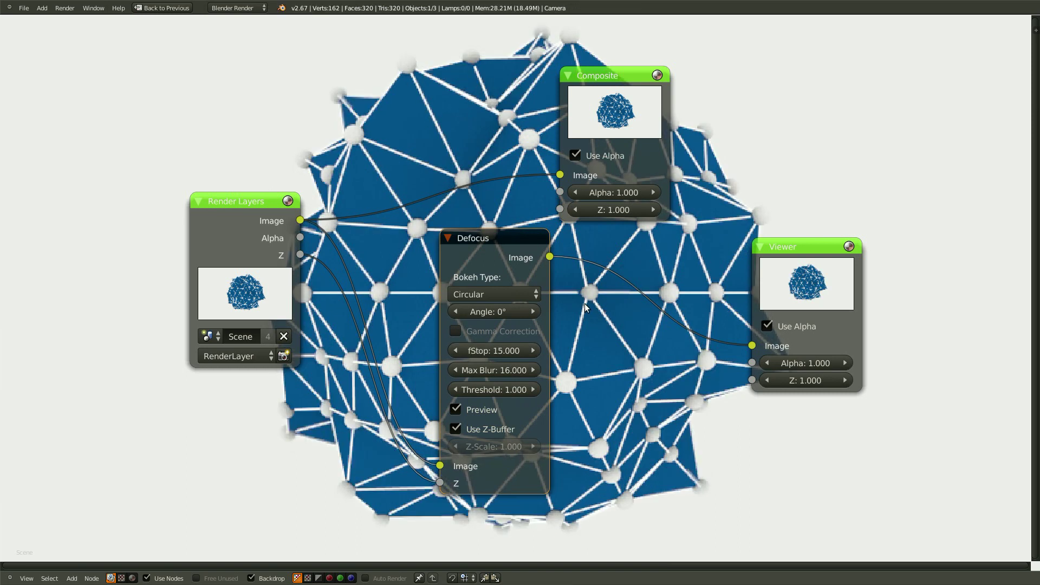
- Save the project over its existing blend file
middle_drag(502, 380, 510, 411)
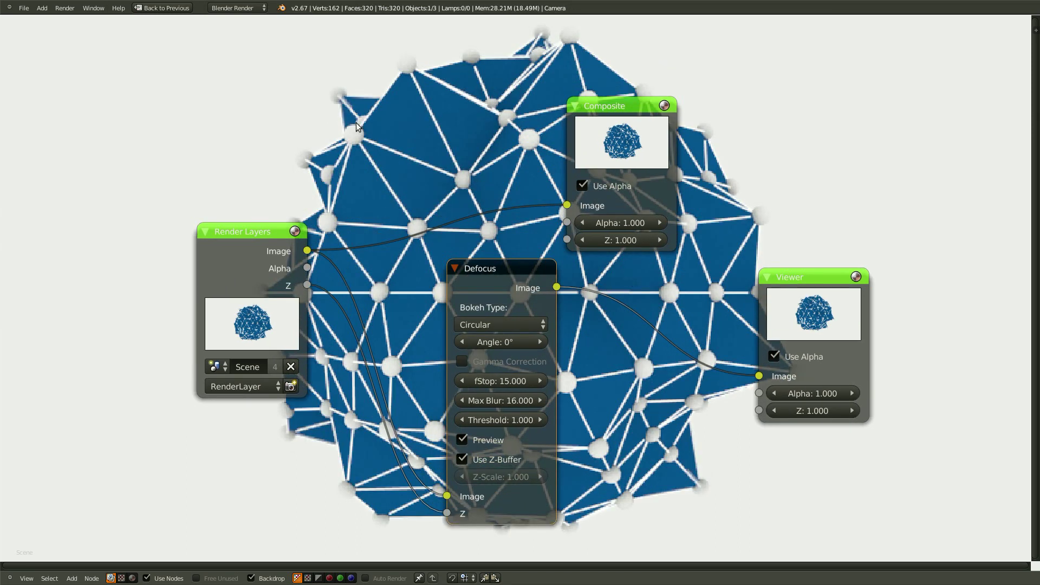
scroll(388, 215, down, 3)
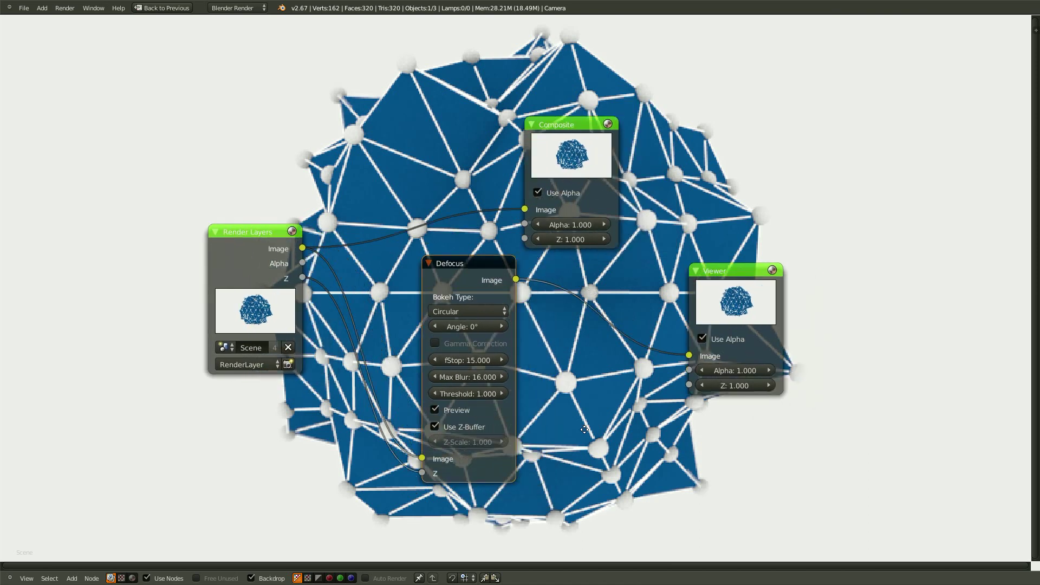
drag(428, 261, 411, 258)
key(ctrl+s)
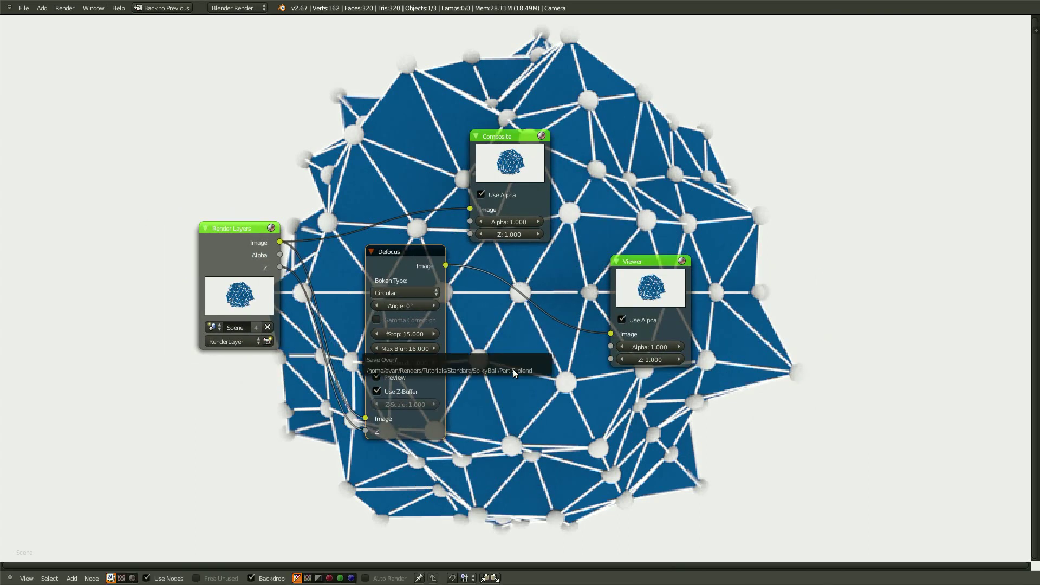
- Move the Viewer node farther from the Defocus node and insert a Lens Distortion node on the link between them
drag(640, 271, 751, 271)
middle_drag(646, 319, 514, 301)
key(shift+a)
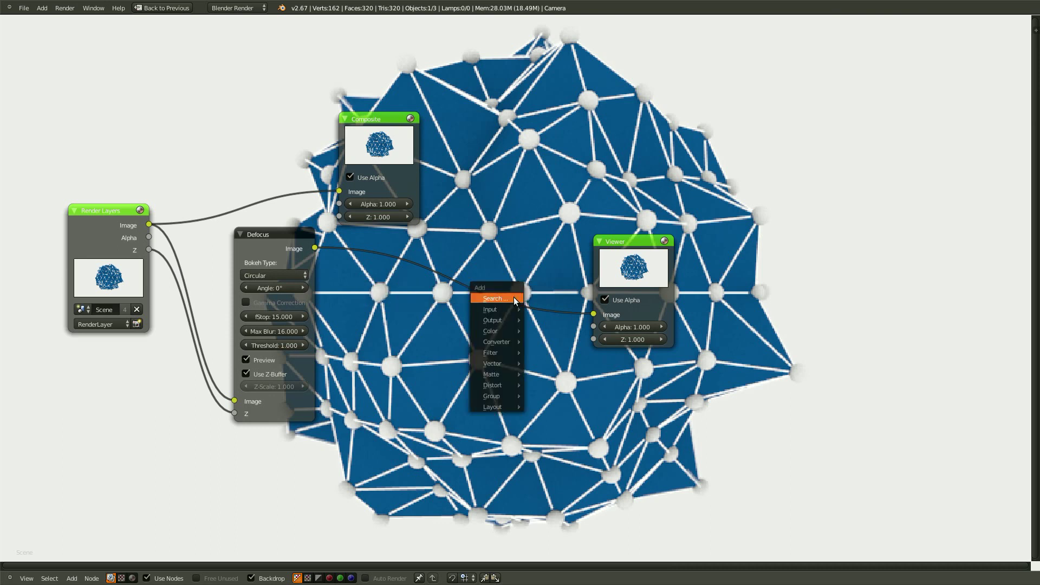
click(509, 295)
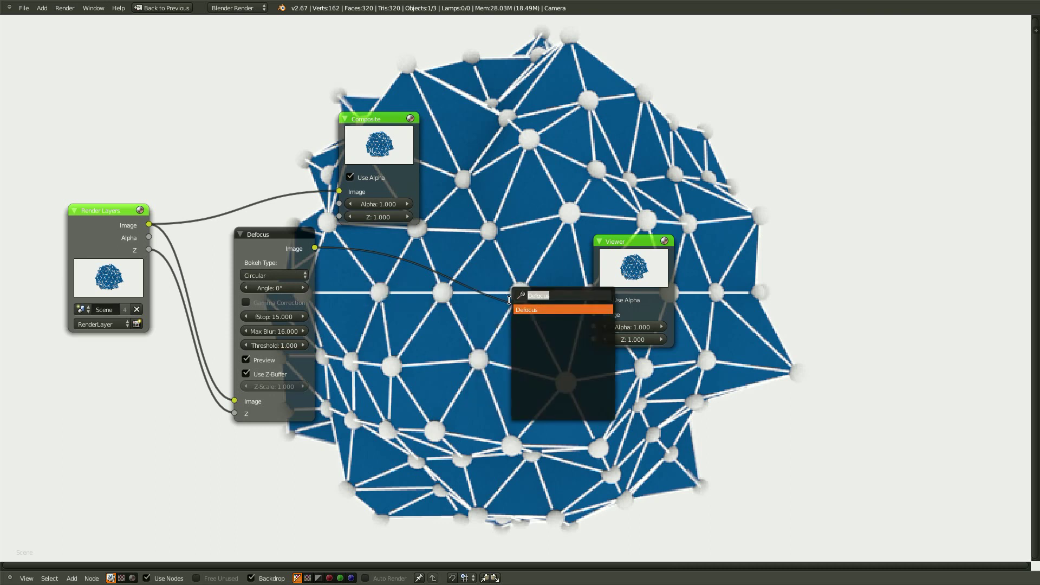
text(Di)
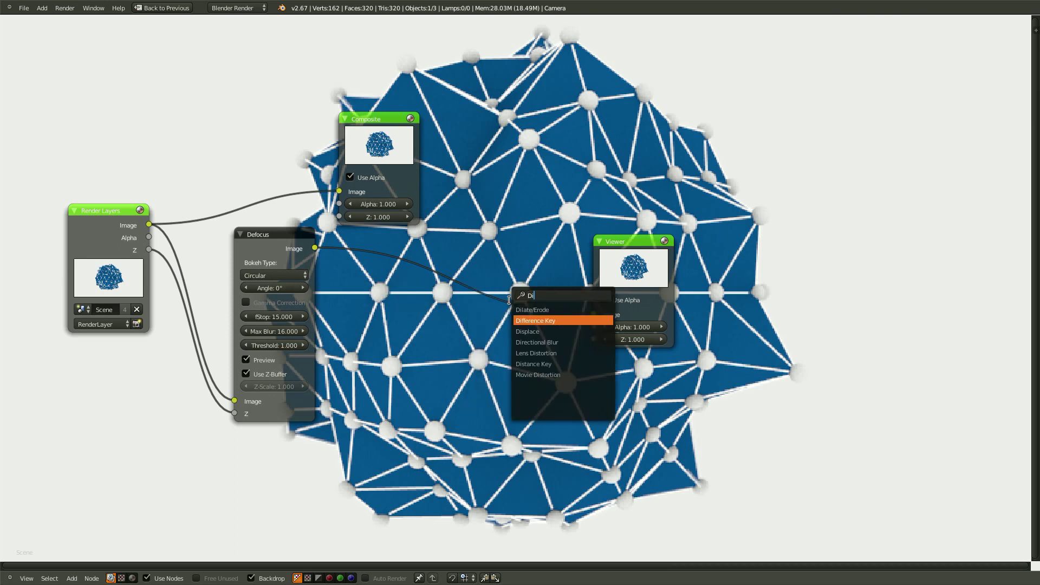
click(536, 353)
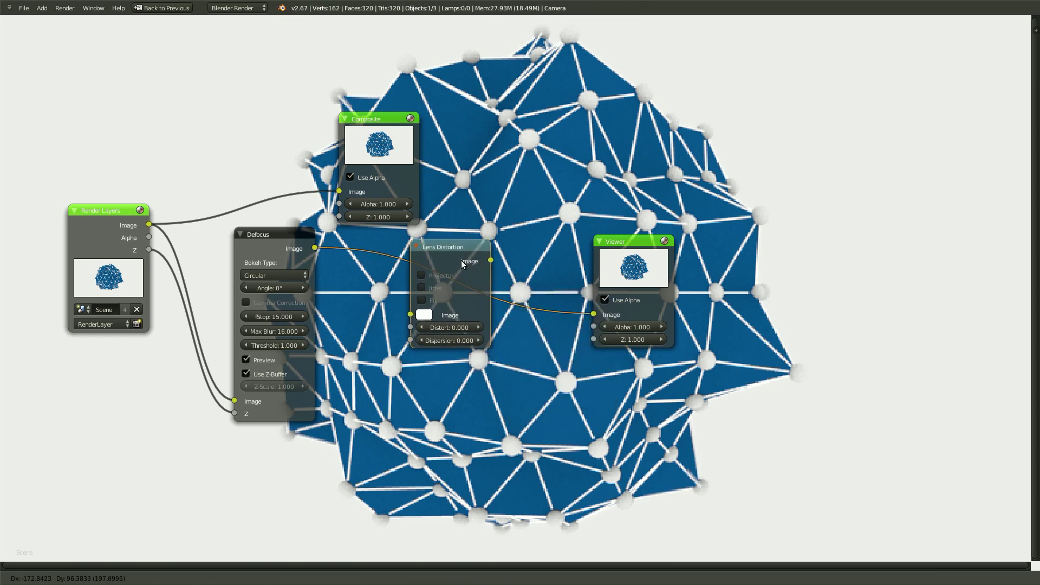
click(460, 260)
drag(465, 284, 436, 308)
key(shift+a)
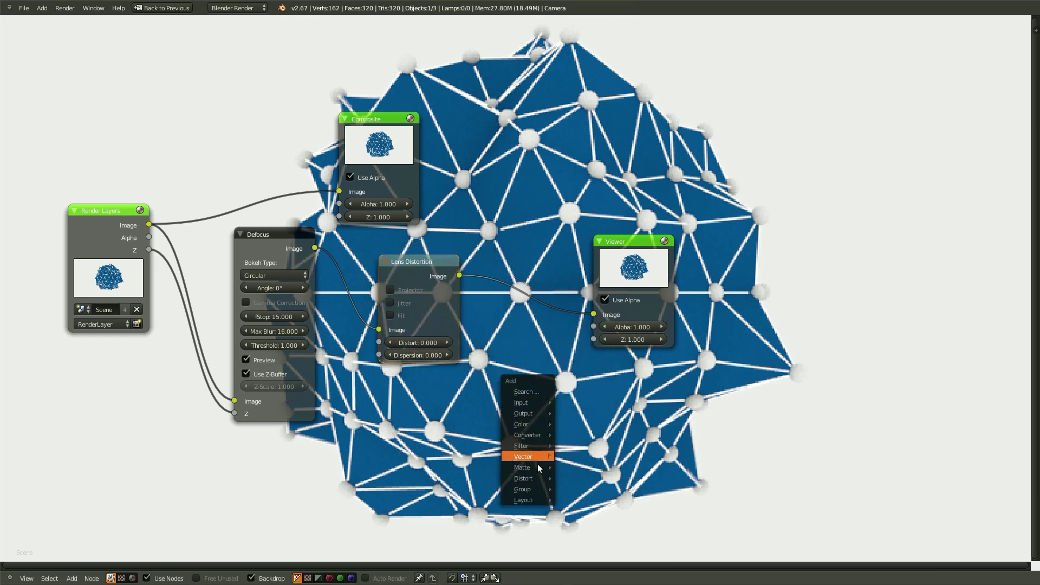
mouse_move(538, 447)
mouse_move(521, 477)
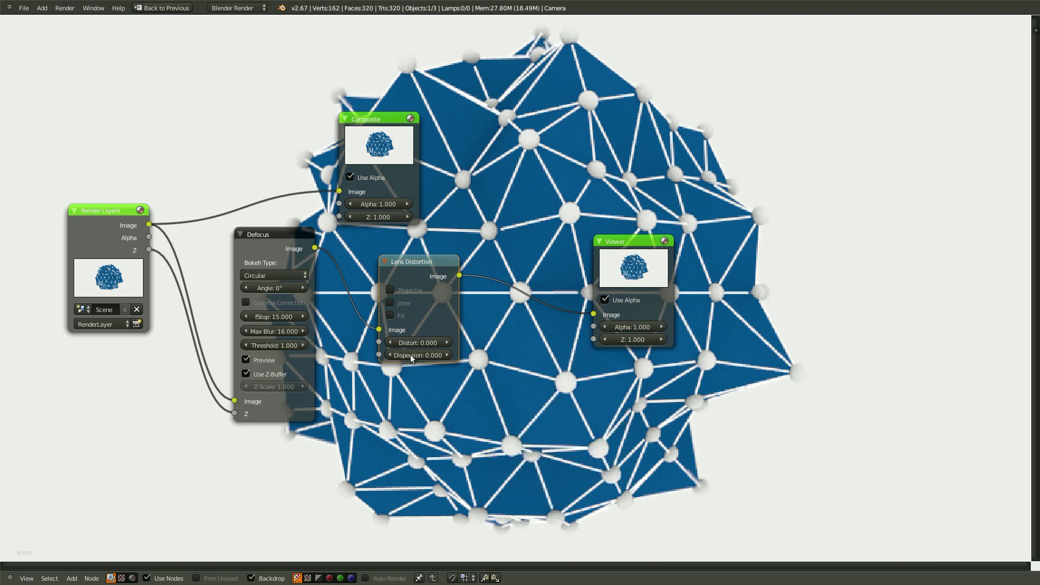
- Raise the Lens Distortion node's Dispersion to 1.000 and examine the color fringing on the ball
drag(405, 355, 791, 376)
scroll(792, 376, down, 1)
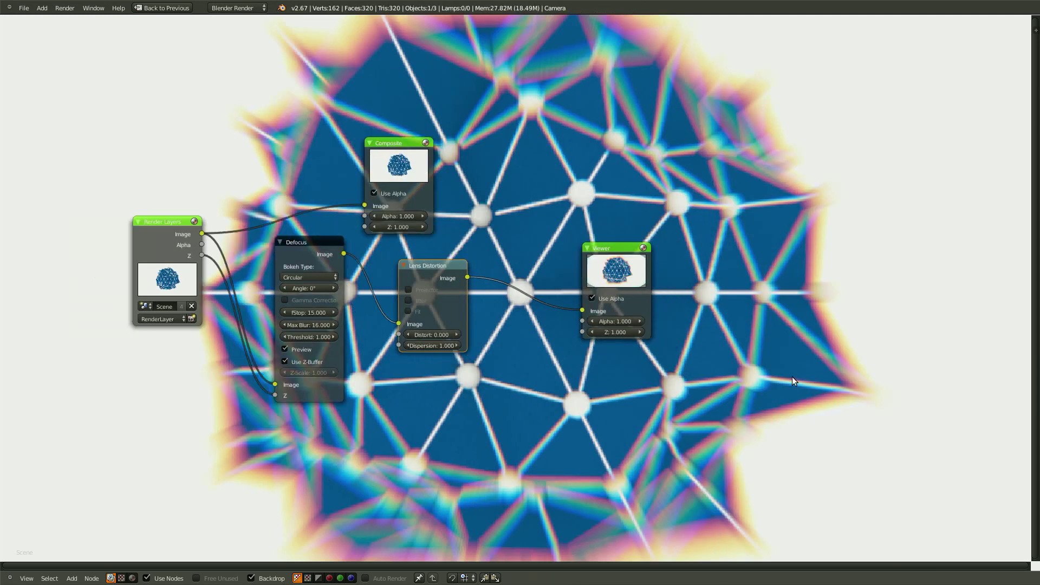
scroll(792, 376, down, 1)
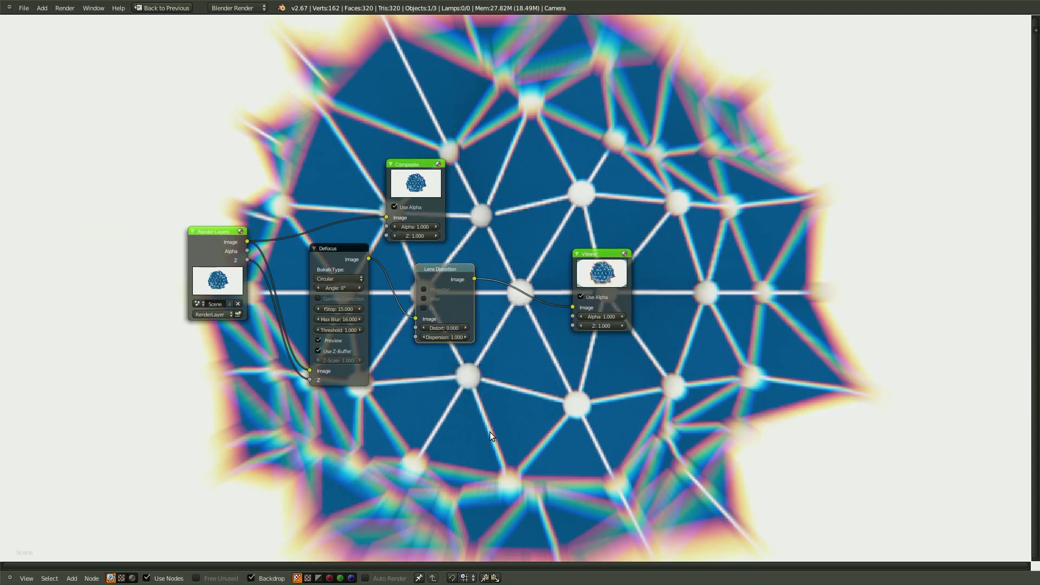
scroll(650, 395, up, 2)
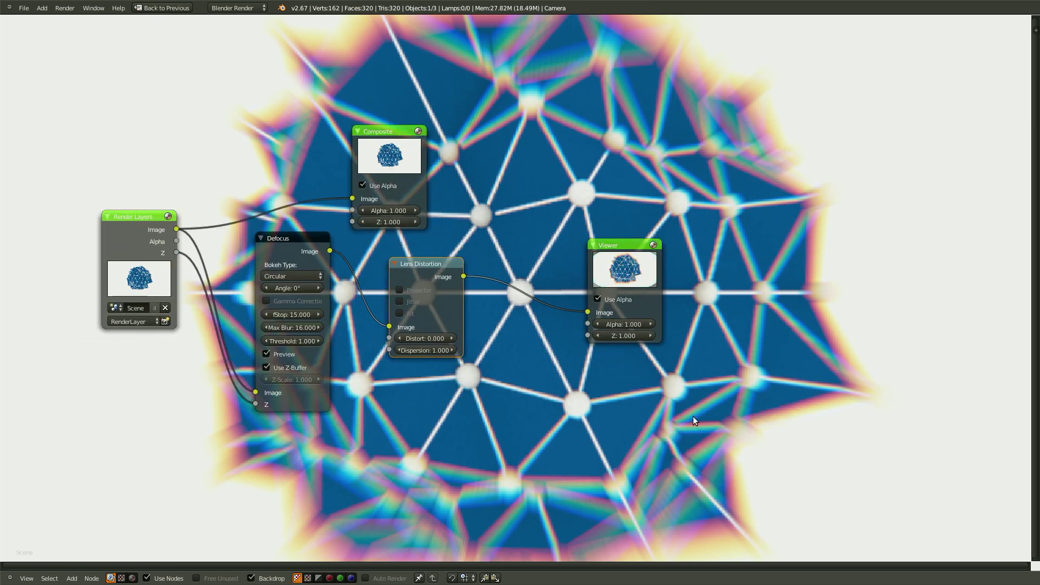
scroll(631, 490, up, 2)
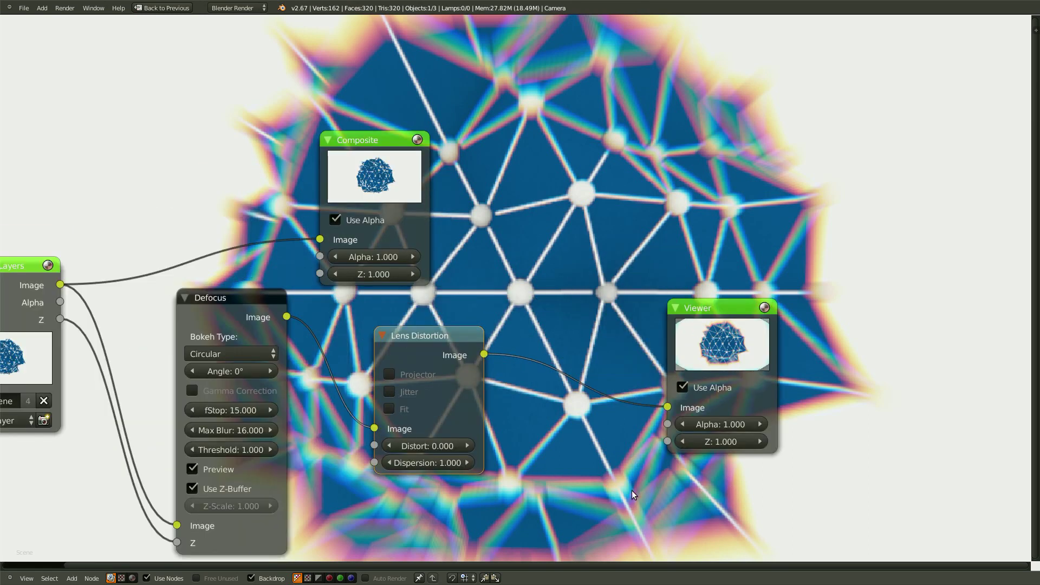
middle_drag(632, 490, 541, 444)
scroll(541, 443, down, 3)
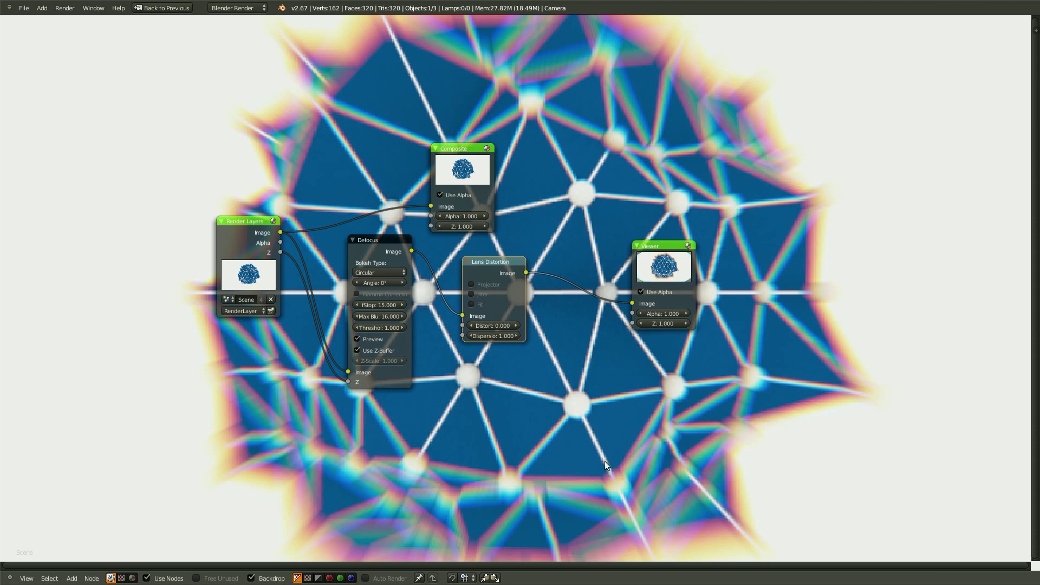
scroll(604, 460, up, 3)
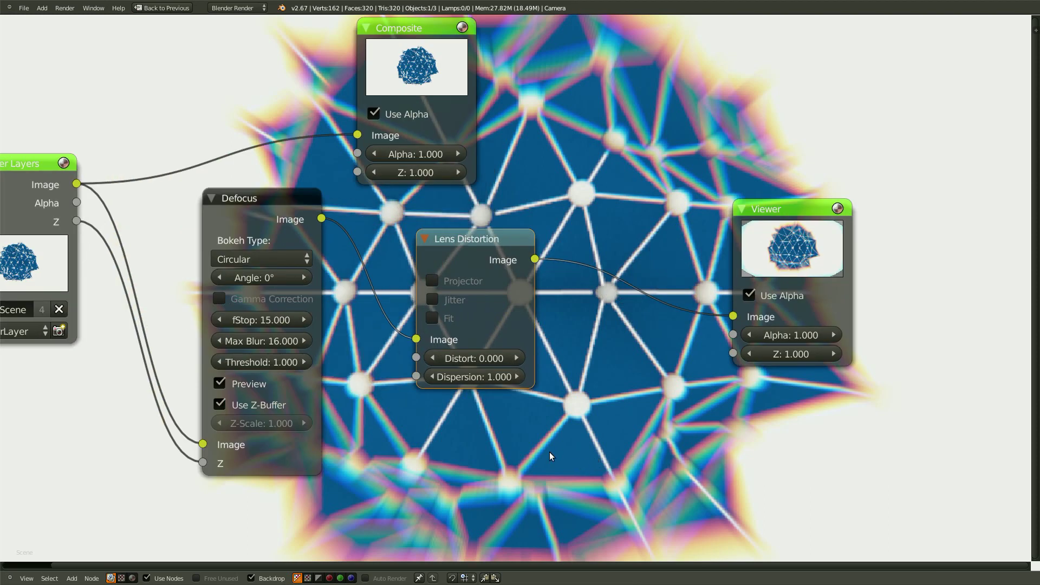
- Reduce the Lens Distortion node's Dispersion to 0.2 for subtle color fringing
drag(484, 379, 495, 378)
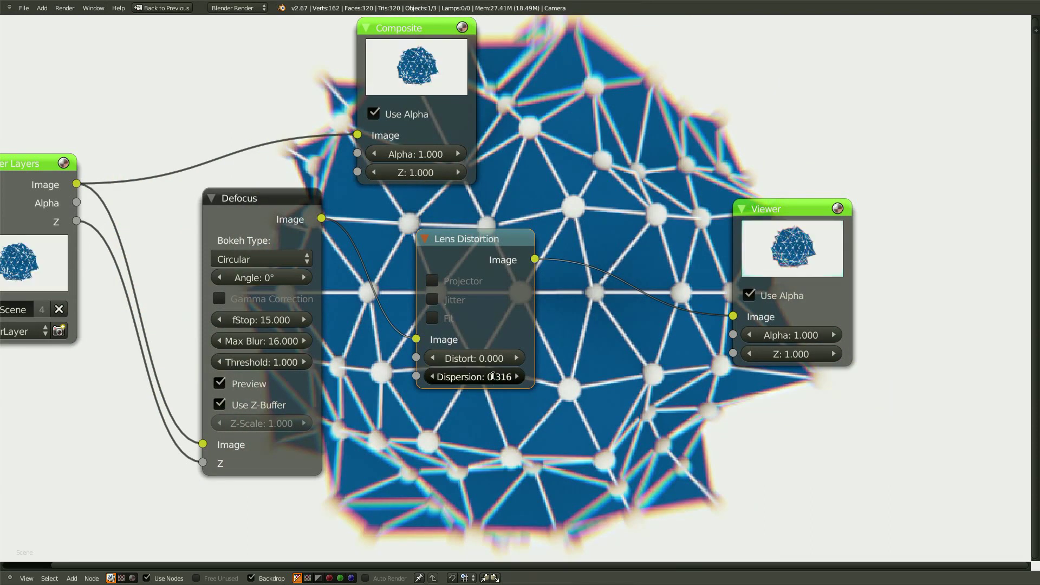
click(493, 376)
text(0.1)
key(Return)
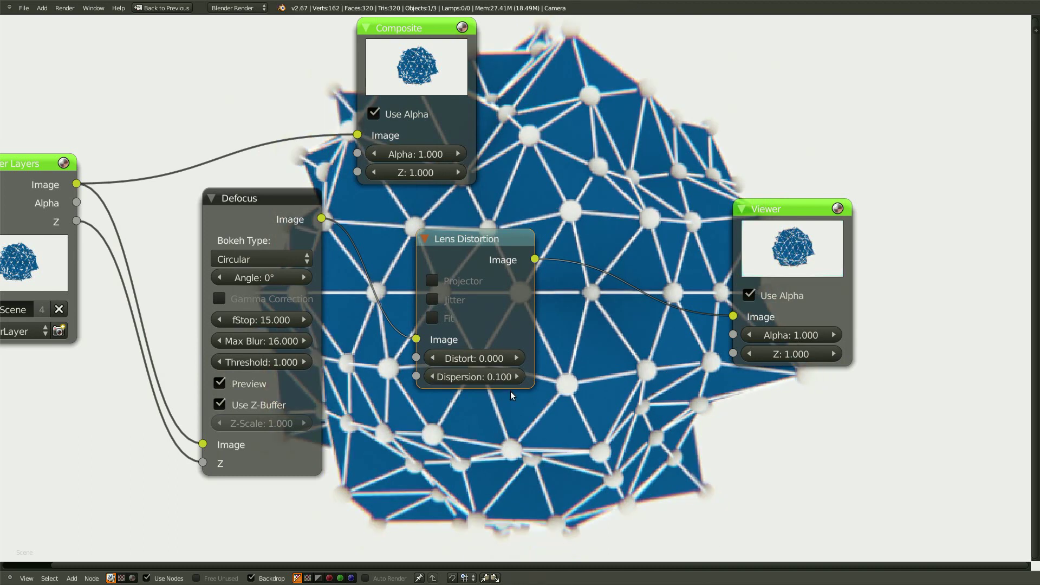
click(517, 376)
scroll(536, 423, down, 5)
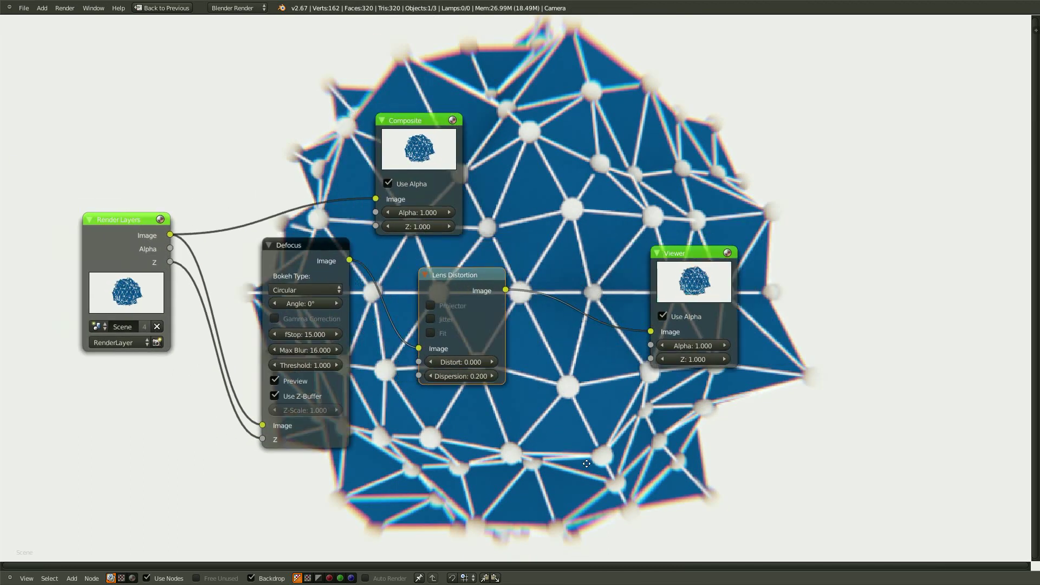
key(g)
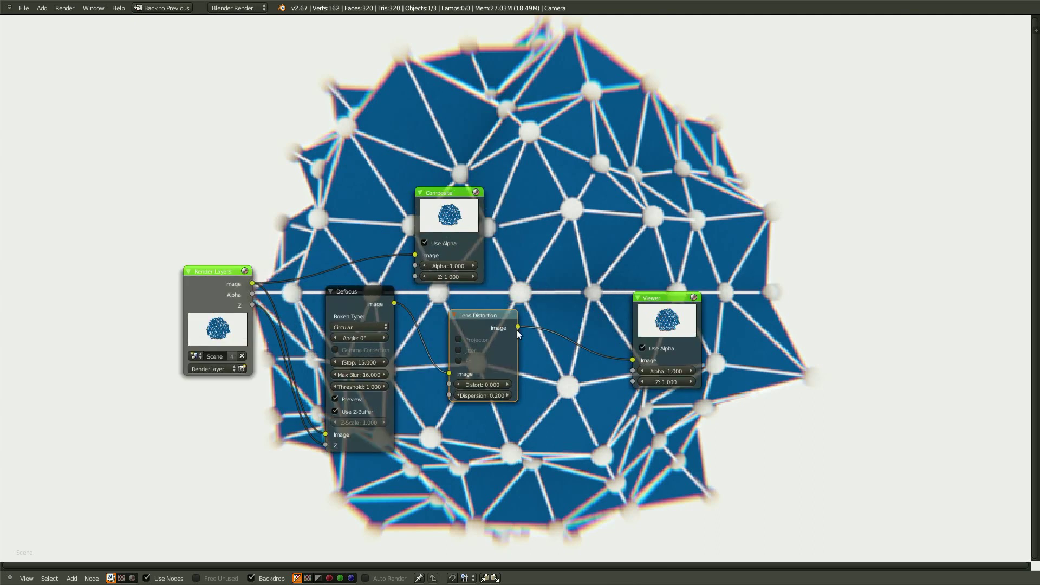
- Move the Lens Distortion node close to the Defocus node and place the Composite node above the Viewer node
click(448, 300)
middle_drag(493, 387, 496, 401)
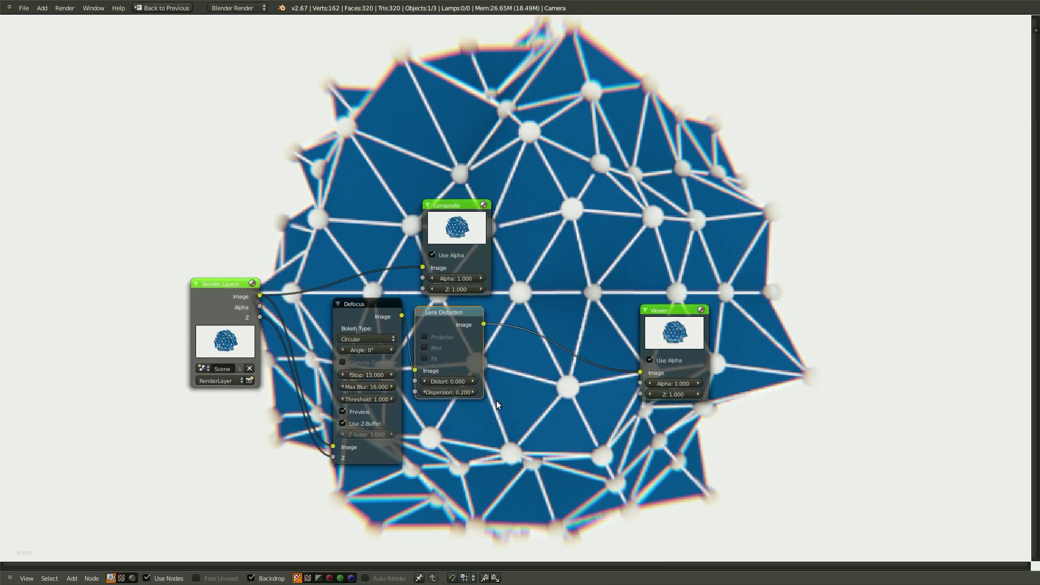
drag(463, 215, 677, 210)
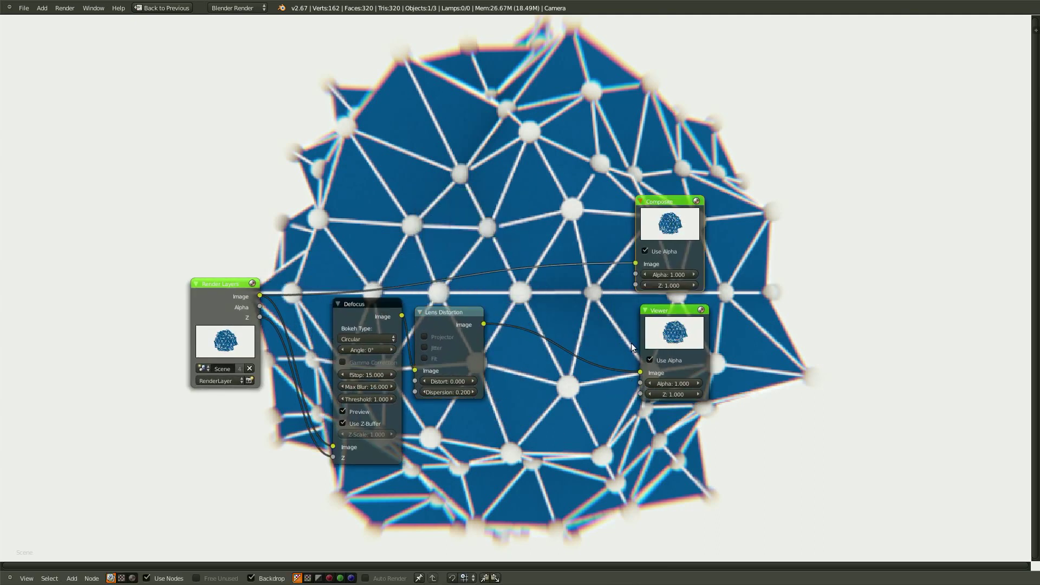
key(g)
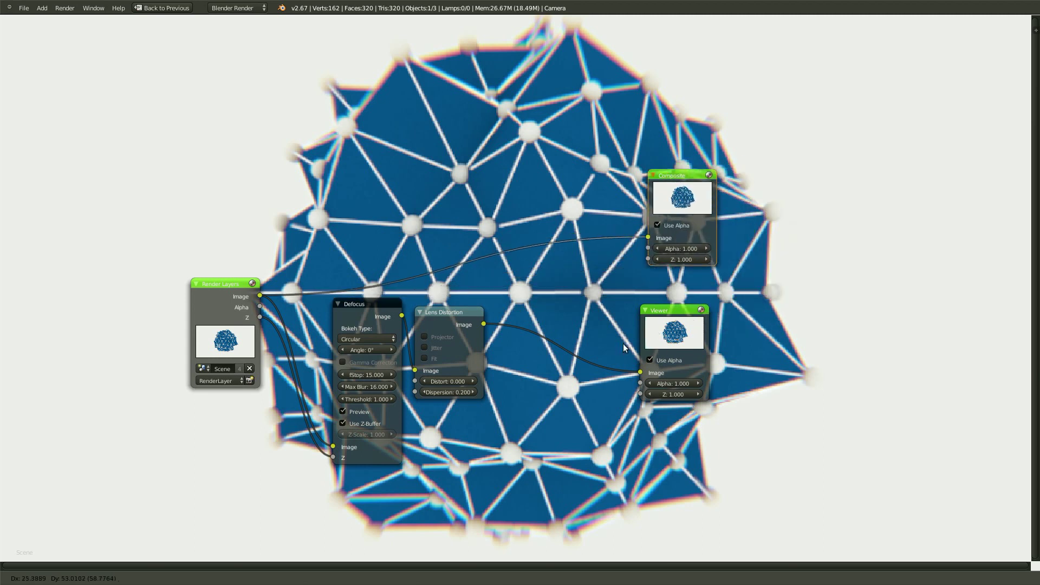
click(622, 353)
- Select the Composite and Viewer nodes together and move them much farther away from the Lens Distortion node
scroll(619, 363, down, 1)
scroll(576, 426, down, 1)
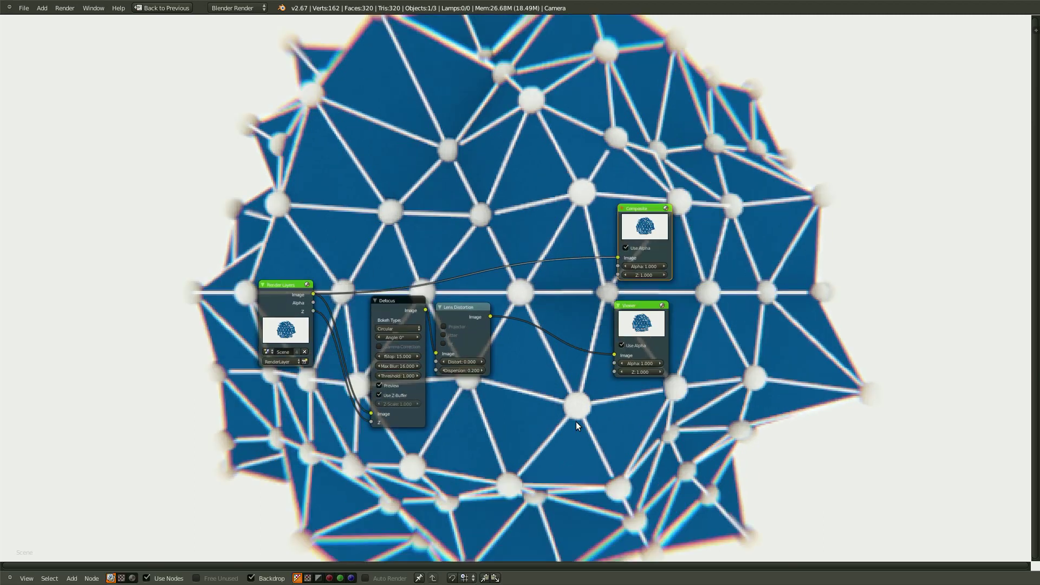
key(v)
middle_drag(577, 422, 459, 435)
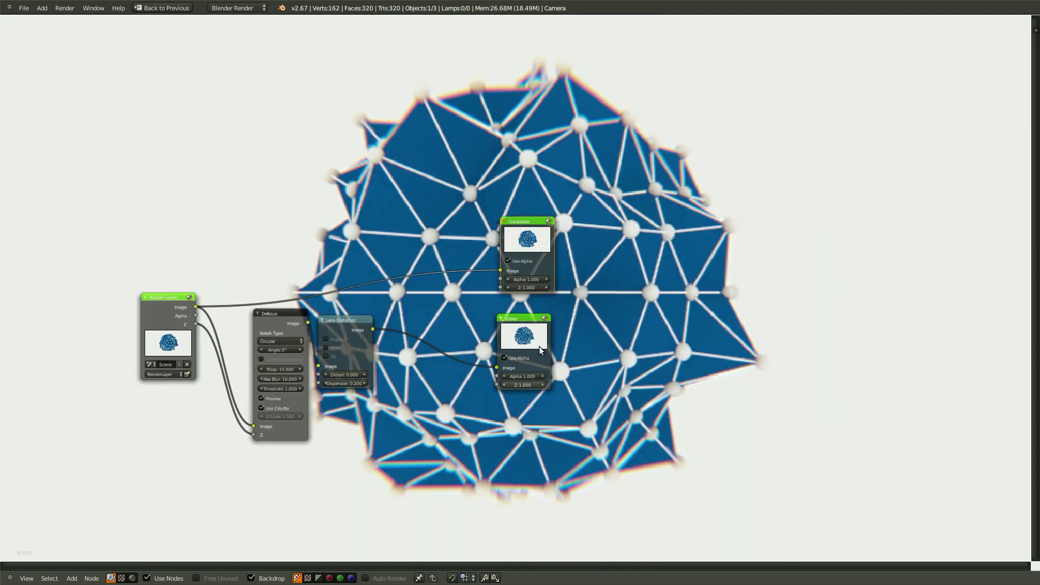
key(b)
drag(594, 211, 418, 407)
key(g)
click(634, 411)
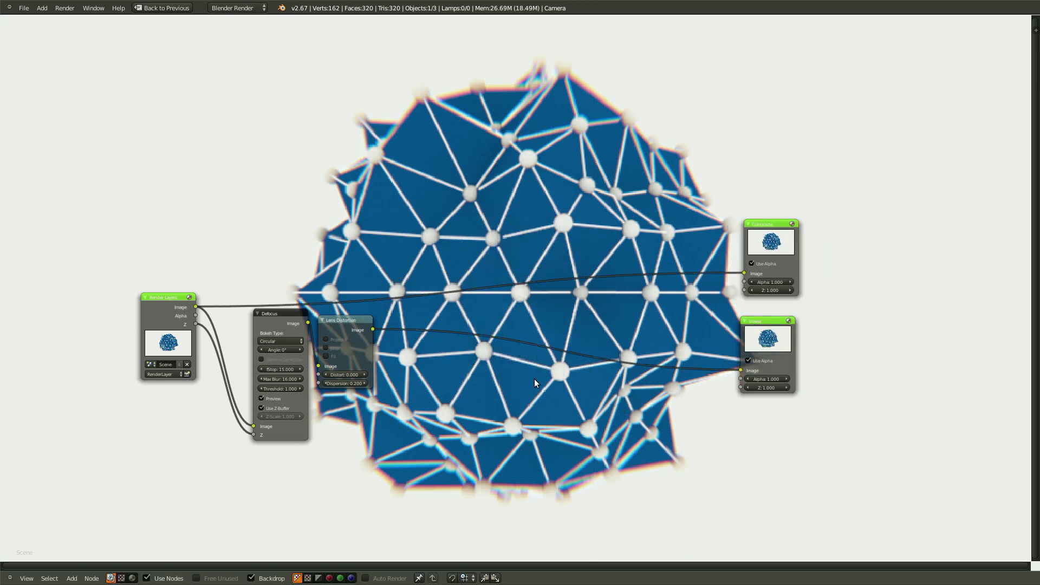
- Save the rearranged node setup over the existing blend file
middle_drag(525, 474, 486, 479)
key(ctrl+s)
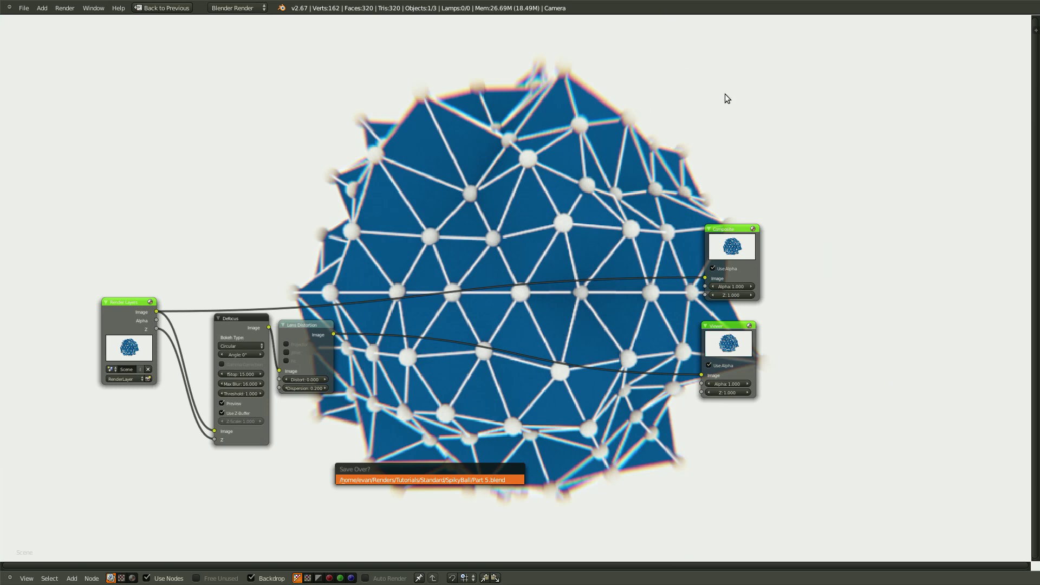
- Shrink the backdrop until the whole image is in view and enable Fit on the Lens Distortion node
scroll(421, 461, up, 1)
scroll(421, 460, up, 1)
middle_drag(424, 458, 454, 424)
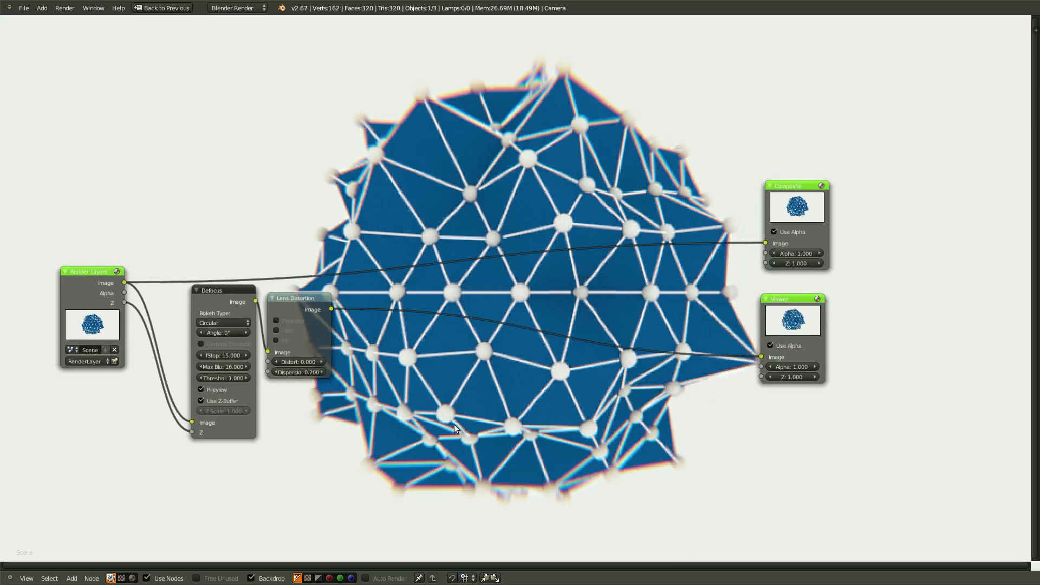
scroll(487, 388, down, 1)
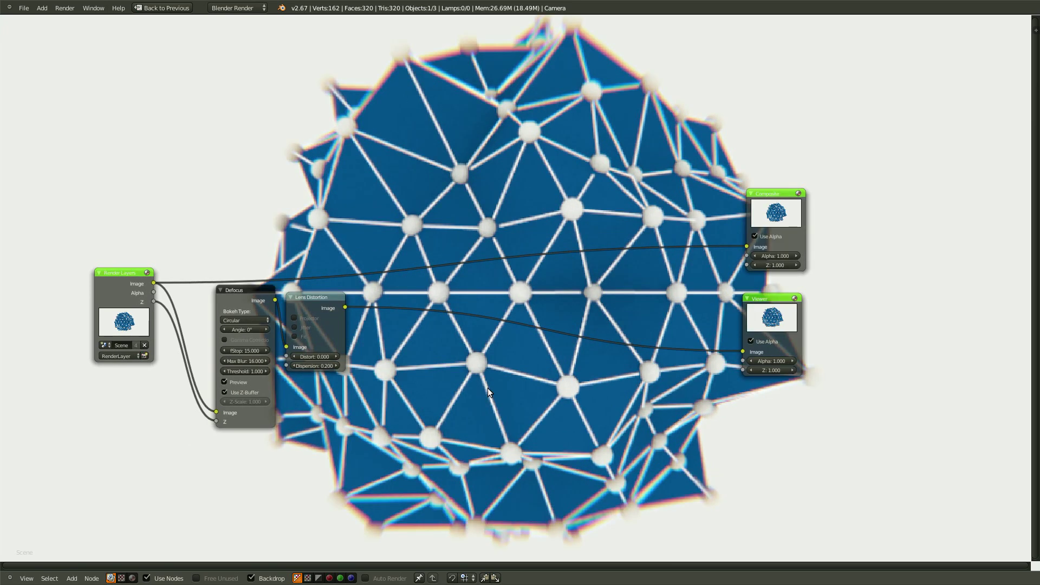
key(alt+v)
key(alt+v)
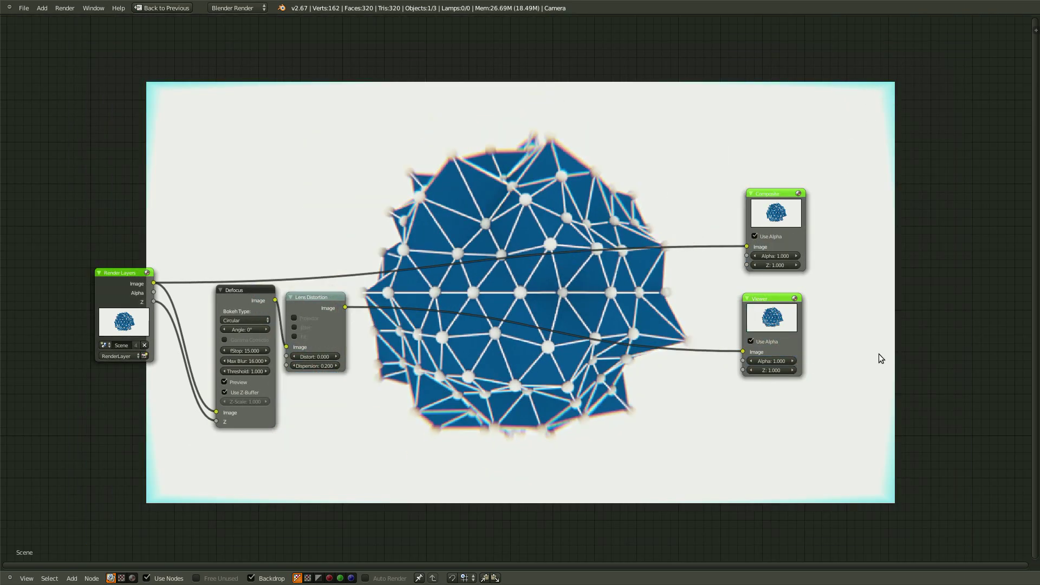
scroll(214, 370, up, 2)
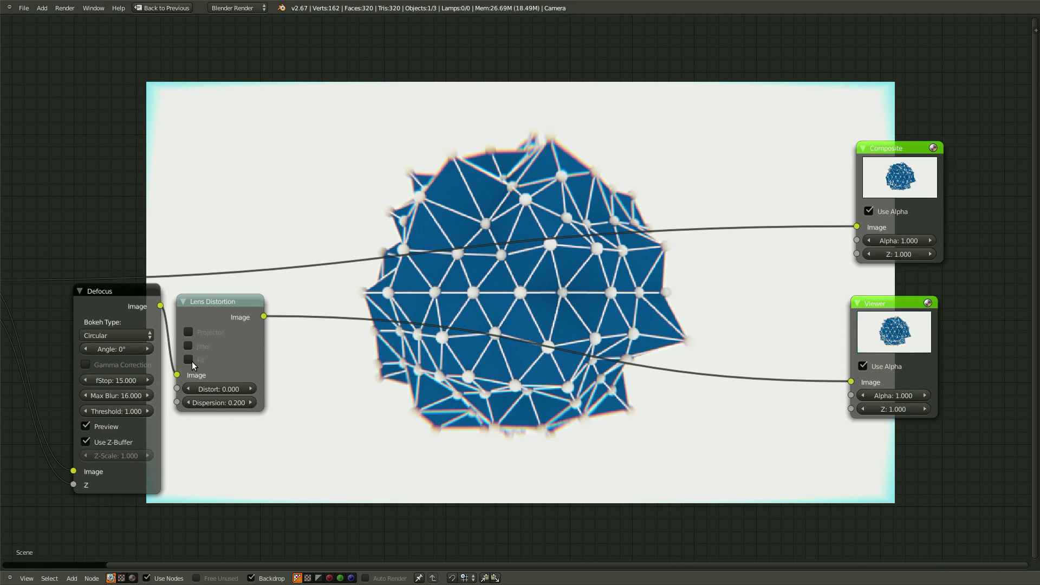
click(190, 360)
- Save the project over its existing blend file
scroll(314, 488, down, 2)
key(ctrl+s)
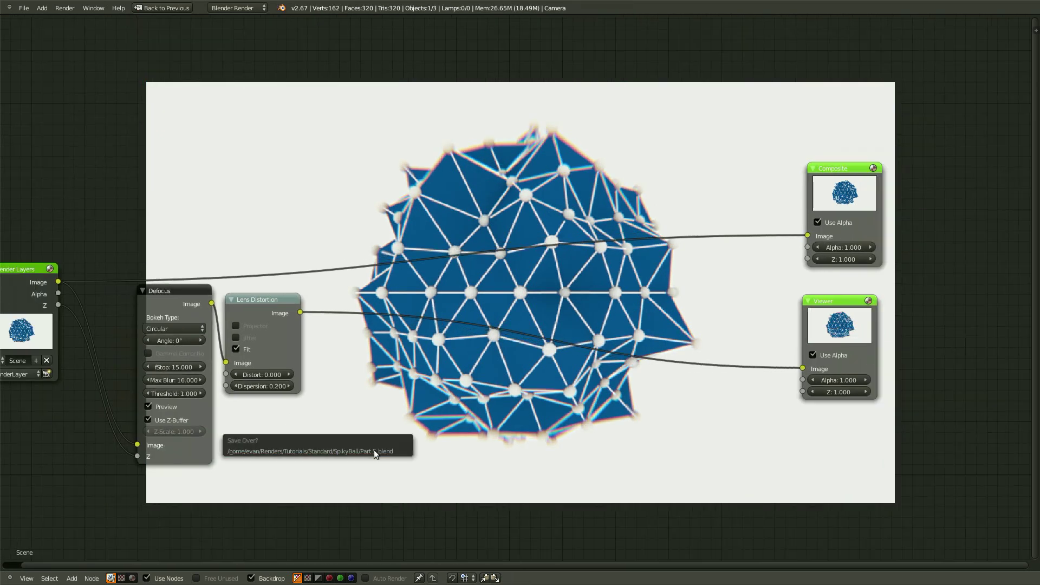
click(374, 450)
middle_drag(374, 449, 530, 414)
scroll(522, 385, down, 1)
key(a)
key(b)
drag(490, 285, 359, 385)
key(a)
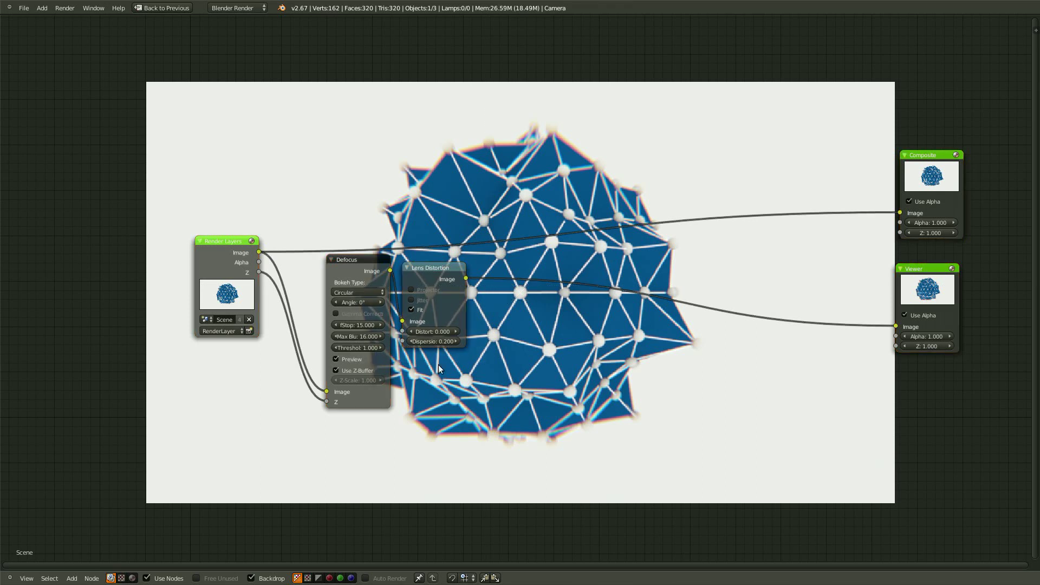
- Add an Ellipse Mask node below the Defocus node and preview its mask through the Viewer node
middle_drag(439, 450, 437, 381)
key(shift+a)
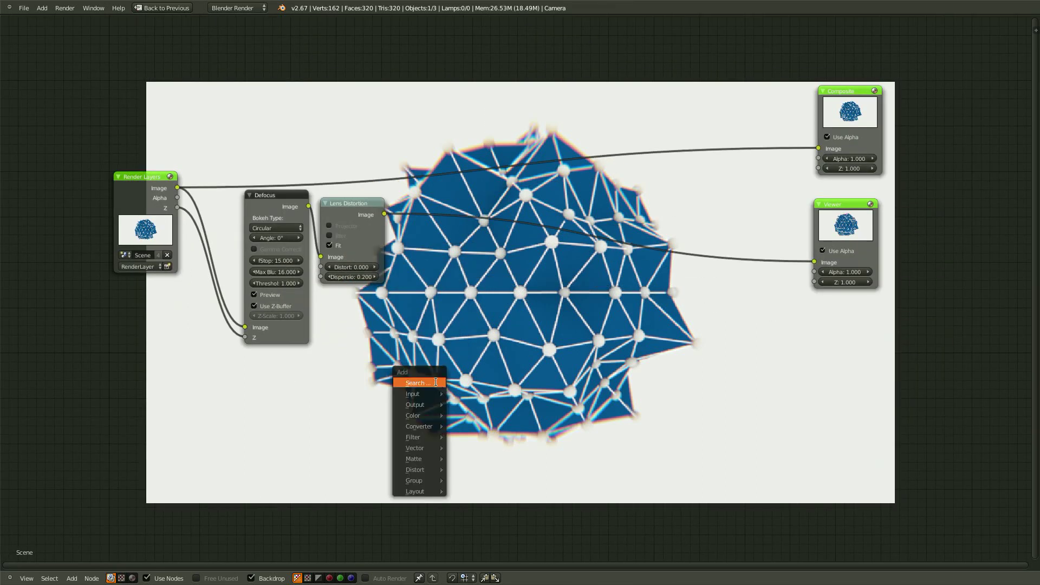
click(435, 382)
text(Ell)
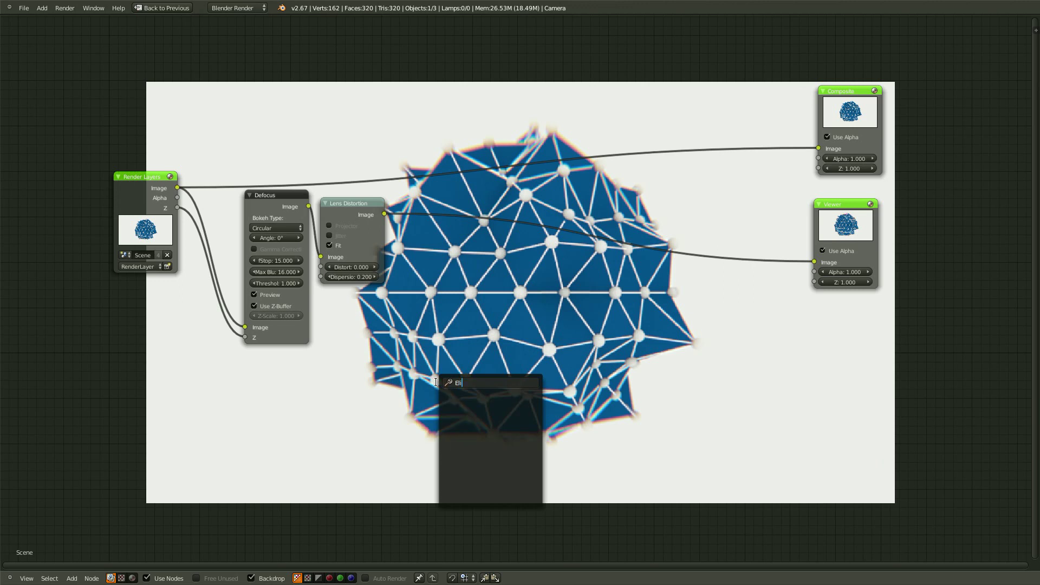
key(Return)
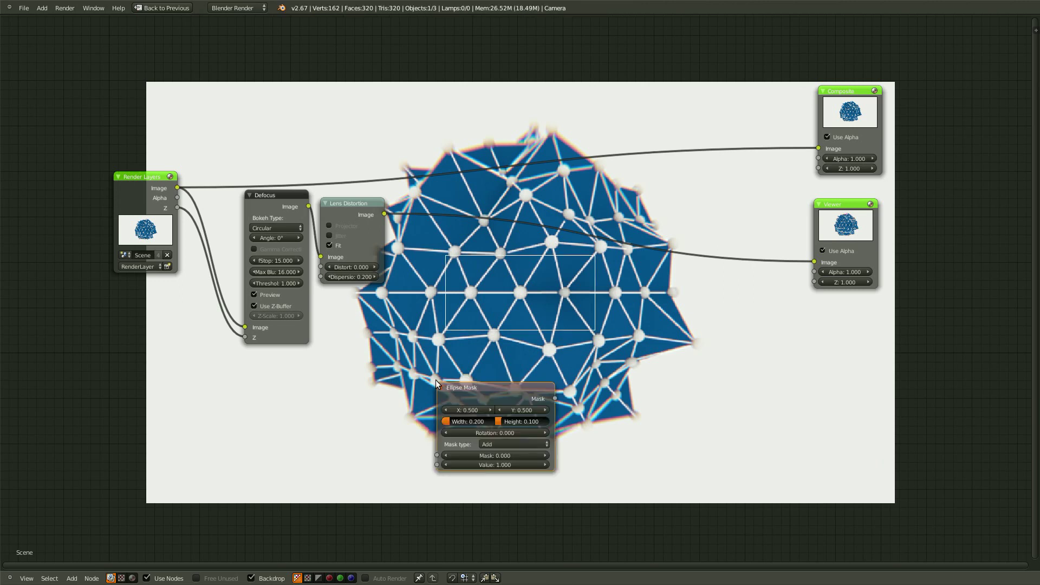
click(270, 379)
drag(178, 198, 266, 402)
ctrl+shift+click(379, 397)
- Try feeding the Render Layers image into the Ellipse Mask node's Mask input
middle_drag(293, 453, 400, 463)
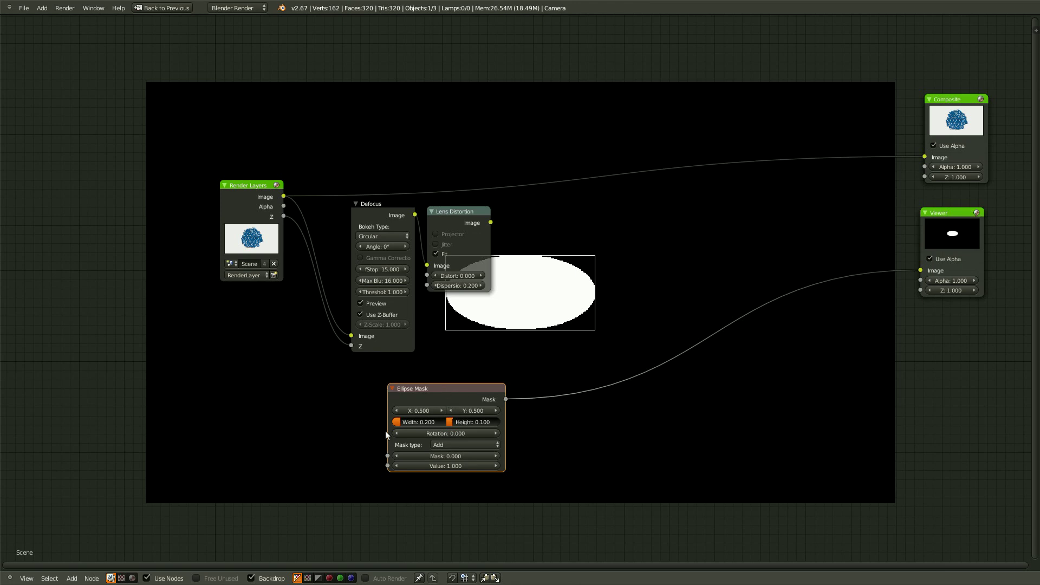
drag(388, 456, 283, 197)
middle_drag(584, 420, 496, 324)
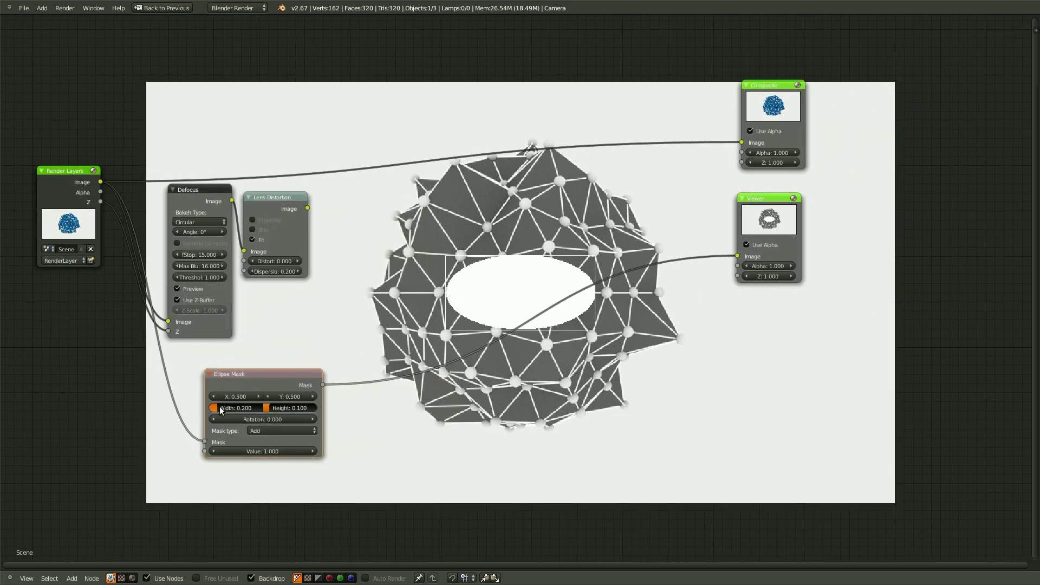
- Enlarge the ellipse mask to a Width of 0.691 and a Height of 0.573
drag(219, 406, 282, 408)
middle_drag(452, 396, 522, 403)
- Cut the render's link into the Ellipse Mask node and preview the mask alone through the Viewer node
mouse_move(265, 388)
ctrl+right_down()
mouse_move(209, 439)
mouse_move(204, 426)
mouse_move(187, 427)
ctrl+right_up()
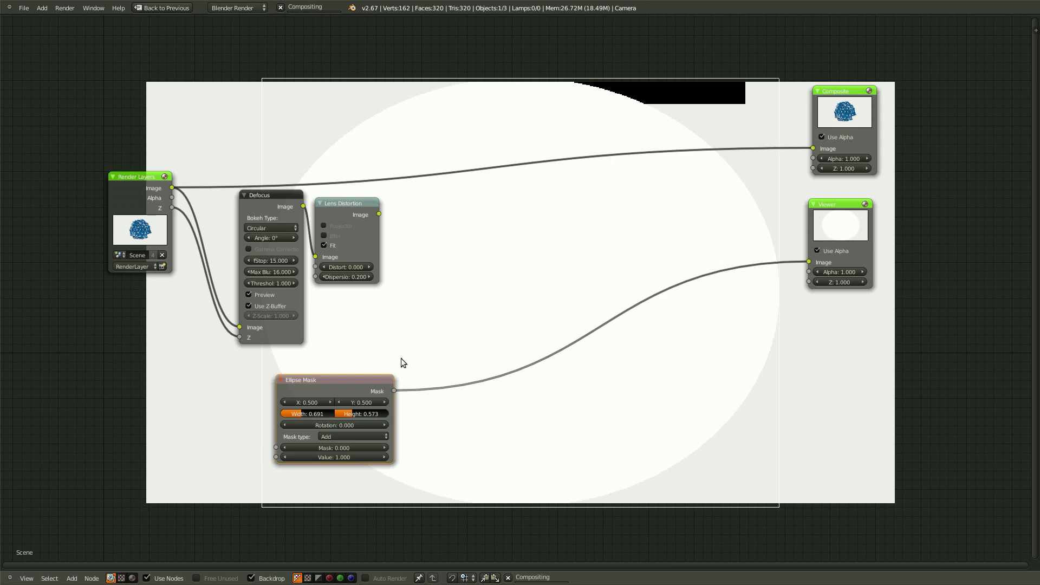
ctrl+right_drag(479, 328, 491, 428)
ctrl+shift+click(345, 376)
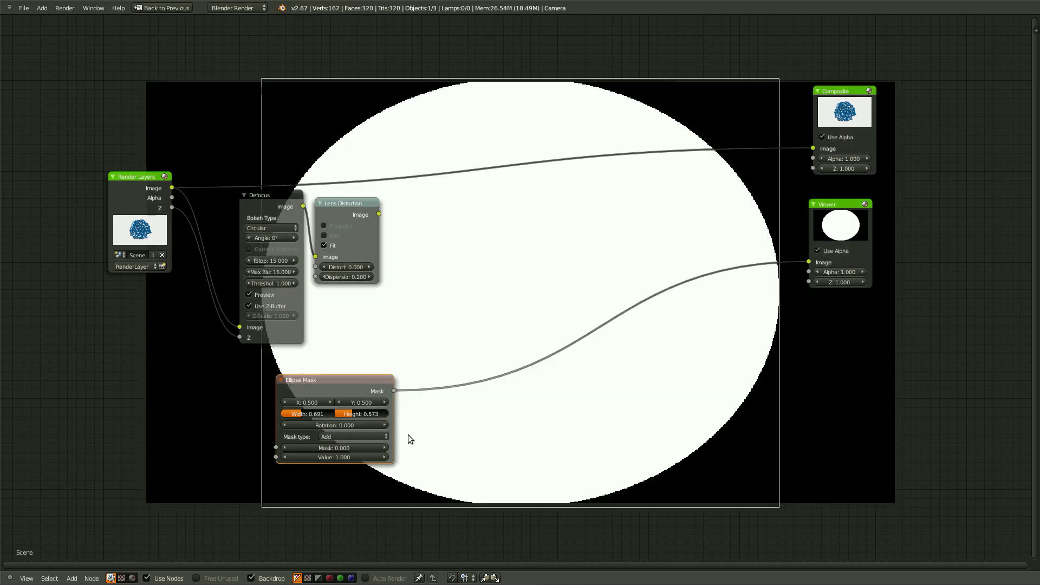
- Move the Ellipse Mask node beneath the Defocus node and insert a Blur node on its link to the Viewer
scroll(444, 436, up, 1)
drag(290, 395, 168, 375)
key(shift+a)
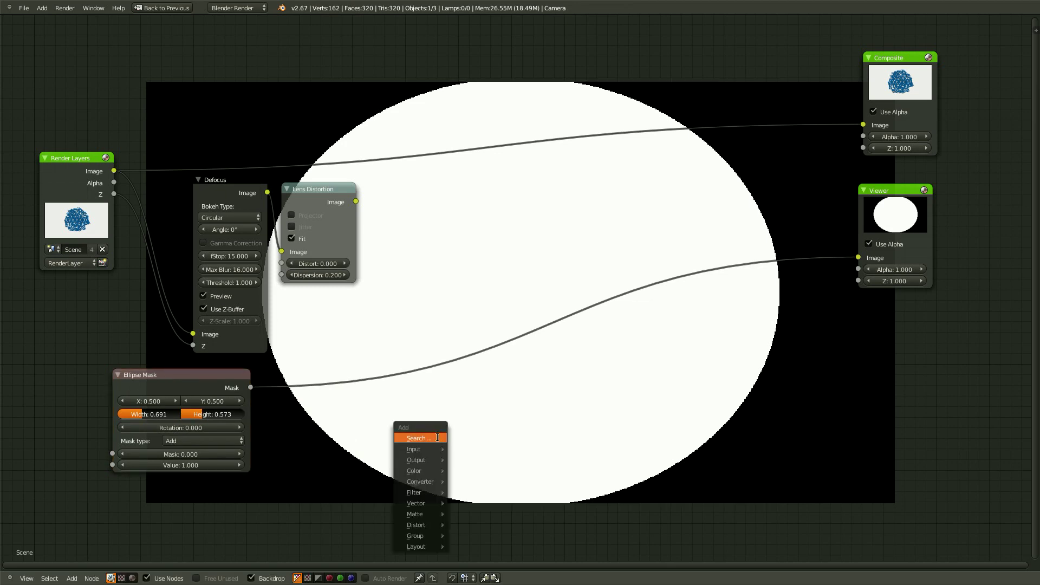
click(437, 438)
text(Blu)
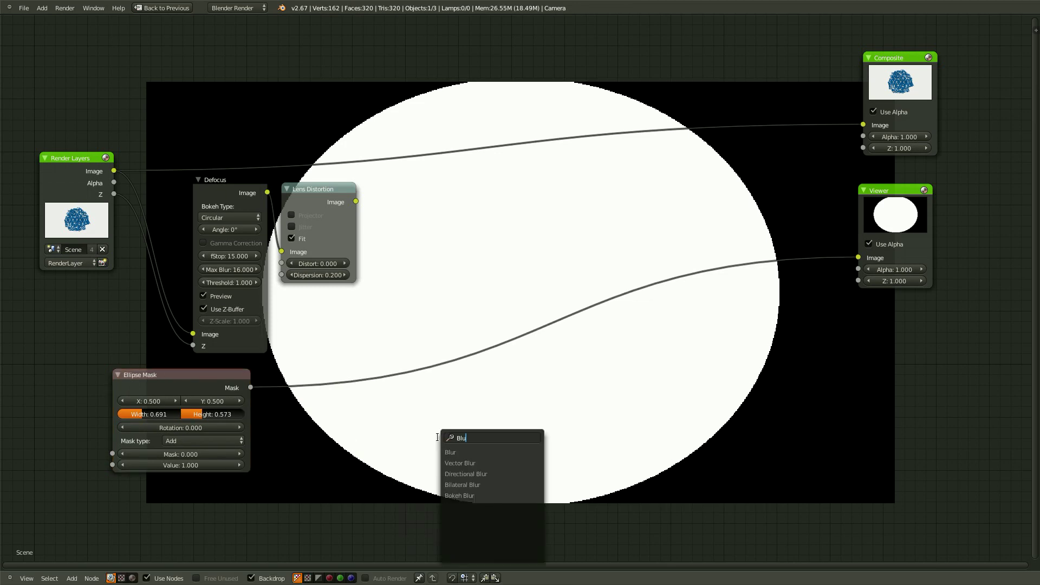
key(Return)
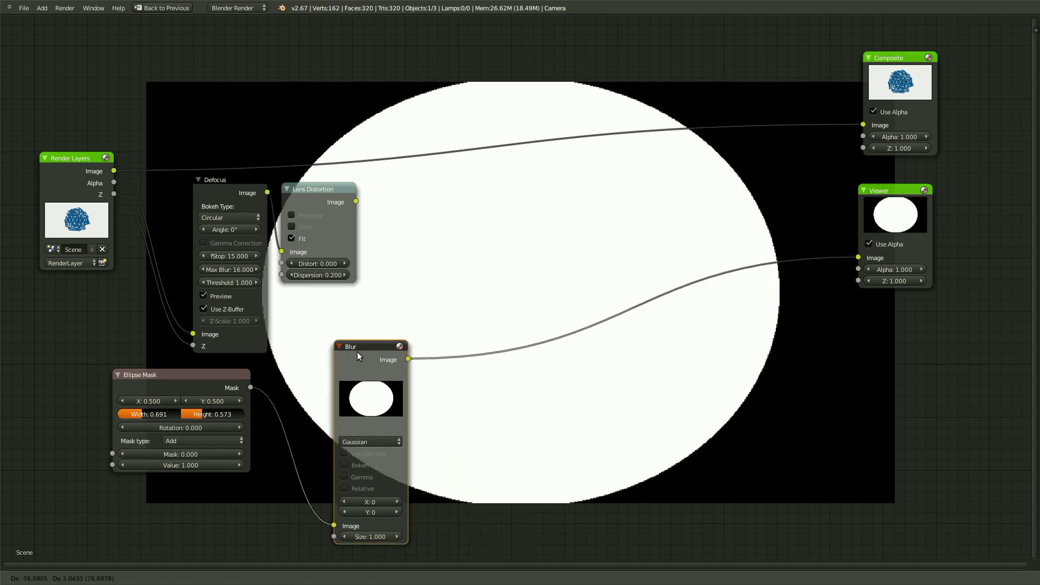
click(357, 356)
- Set the Blur node's filter type to Fast Gaussian and enable Relative sizing
click(372, 441)
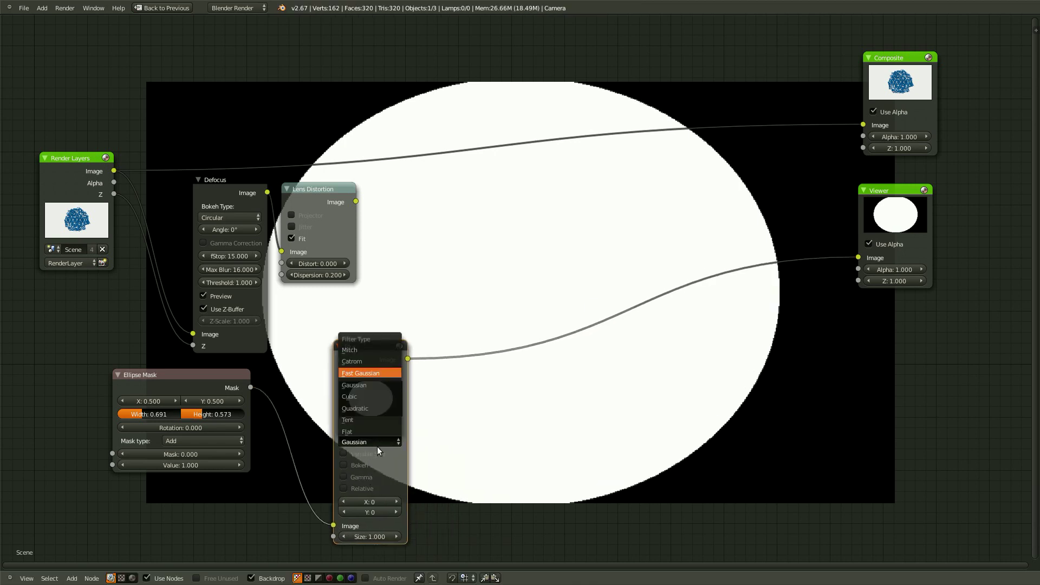
click(360, 374)
click(353, 454)
- Soften the mask by raising the Blur node's size to X 44.545% and Y 30.909%
drag(356, 492, 355, 511)
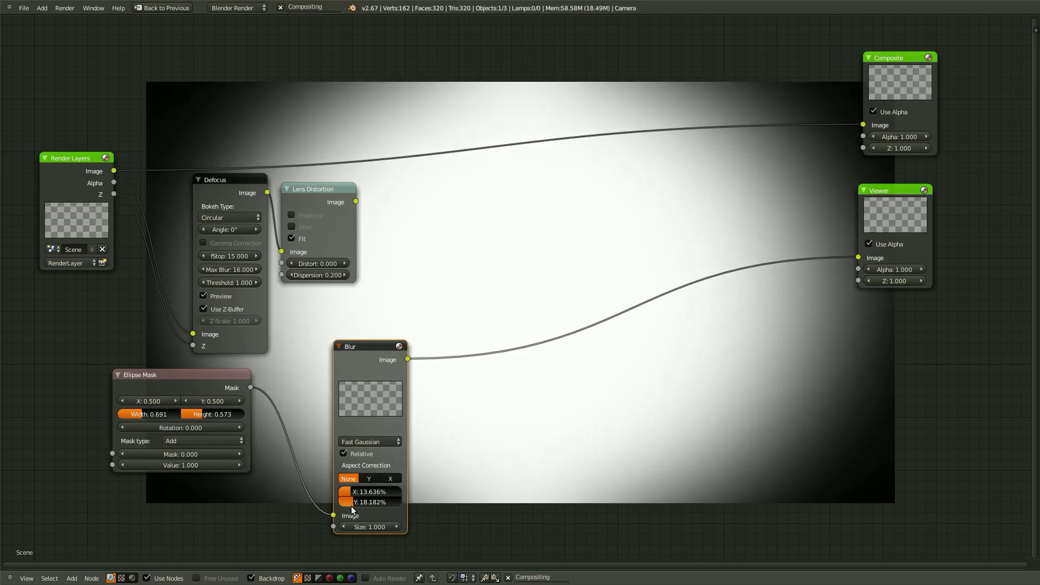
drag(351, 508, 365, 492)
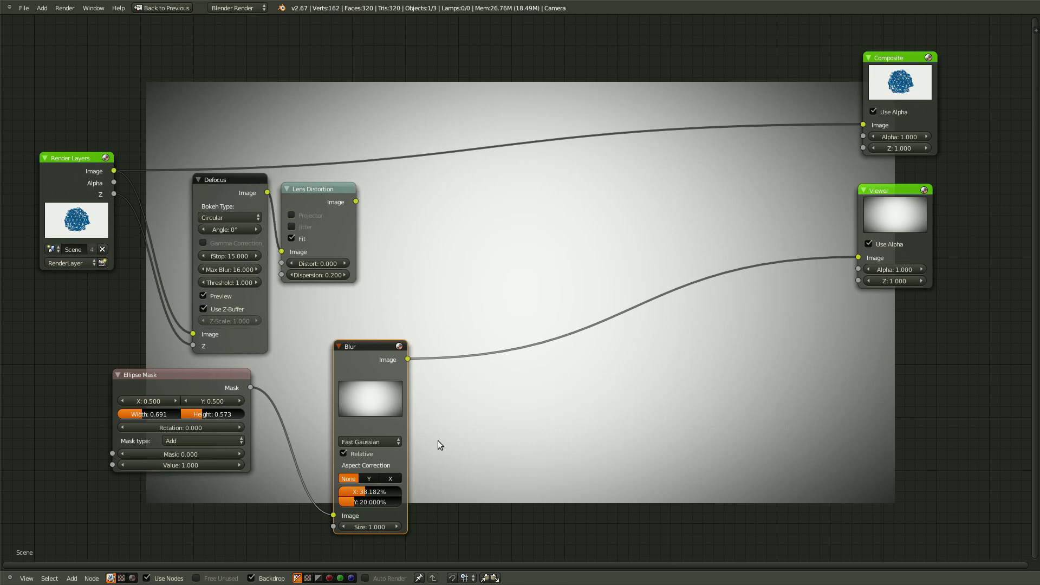
drag(356, 505, 361, 505)
- Move the Blur node closer to the Ellipse Mask node and add a Mix node between Lens Distortion and the Viewer
scroll(434, 481, down, 2)
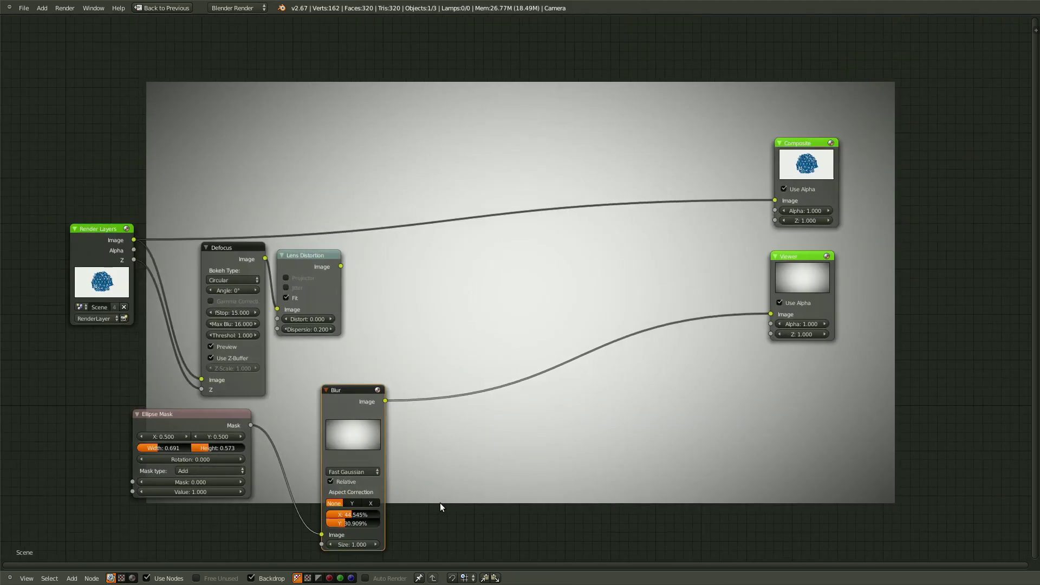
scroll(411, 428, up, 1)
drag(315, 408, 286, 413)
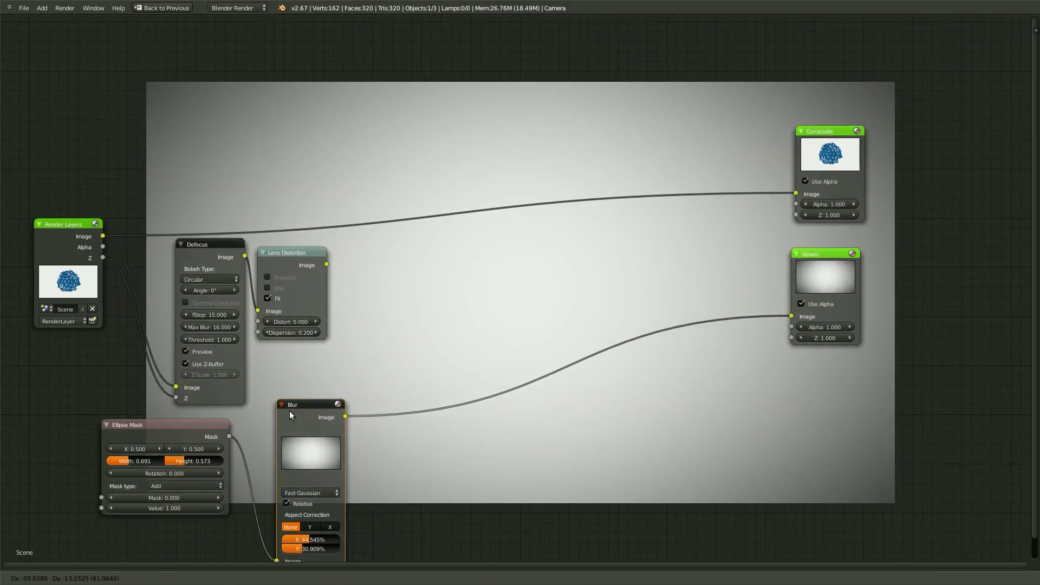
key(shift+a)
click(553, 418)
text(Mix)
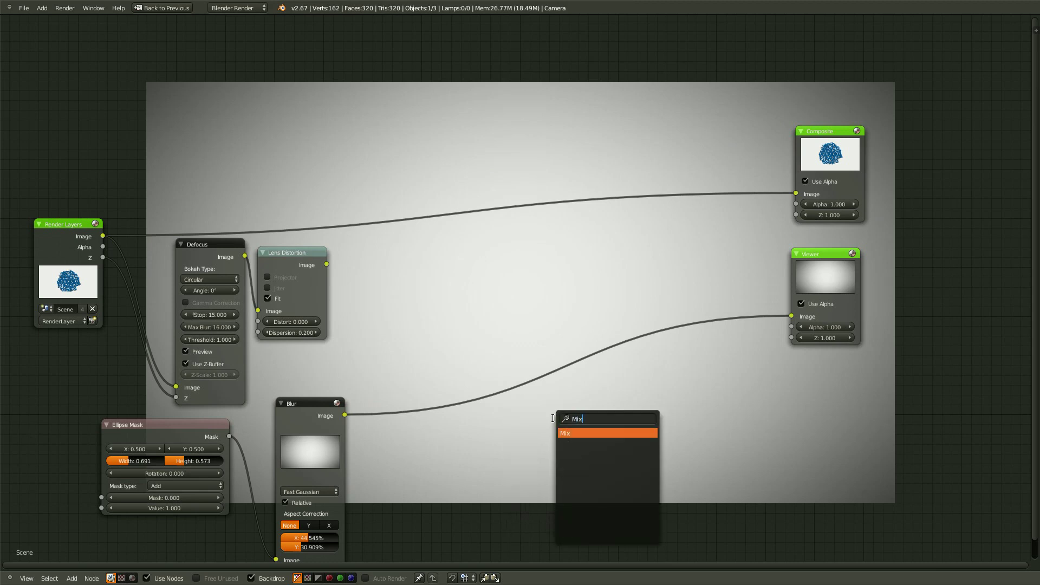
key(Return)
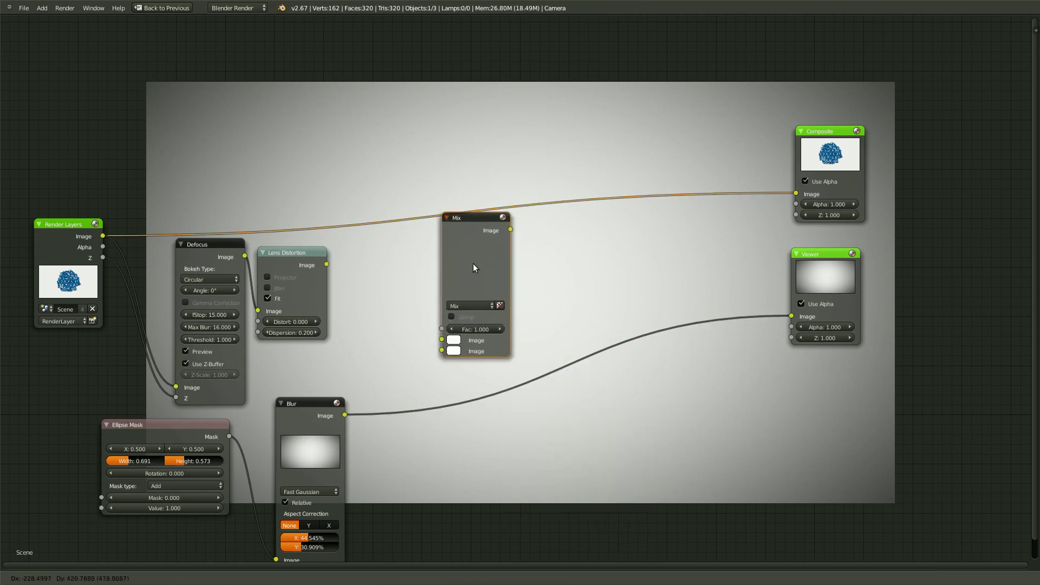
- Connect the Lens Distortion node's image output to the Mix node's first Image input
click(297, 261)
shift+right_click(298, 261)
key(f)
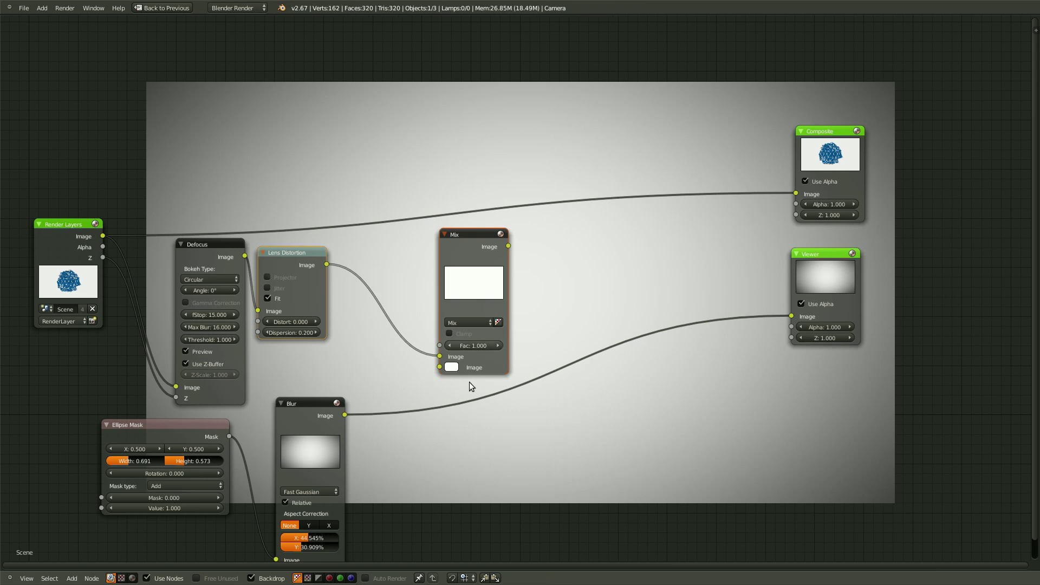
- Connect the Blur node's output to the Mix node's second Image input and preview the Mix through the Viewer node
click(305, 405)
shift+right_click(478, 234)
key(f)
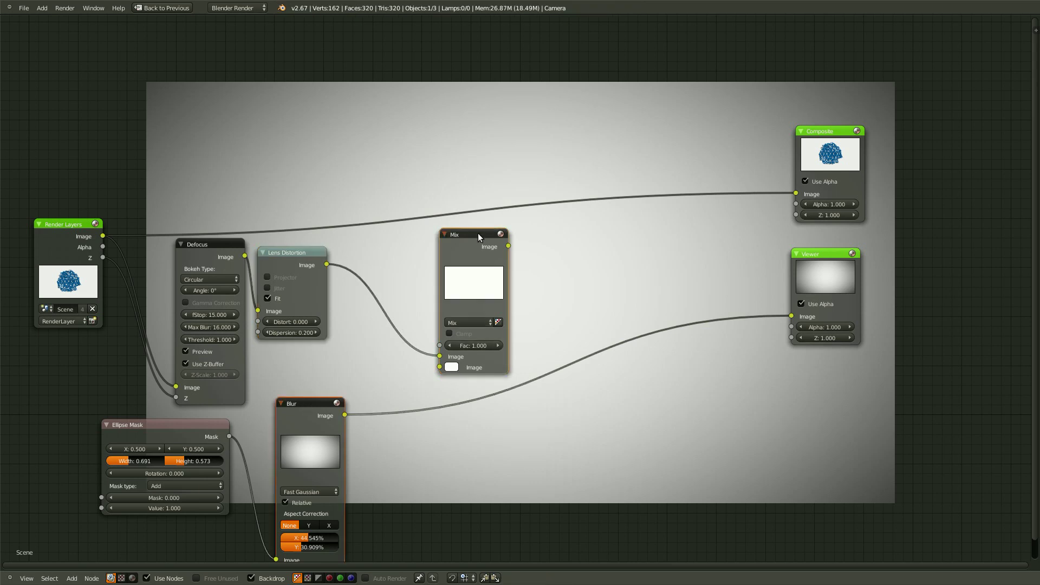
ctrl+shift+click(477, 234)
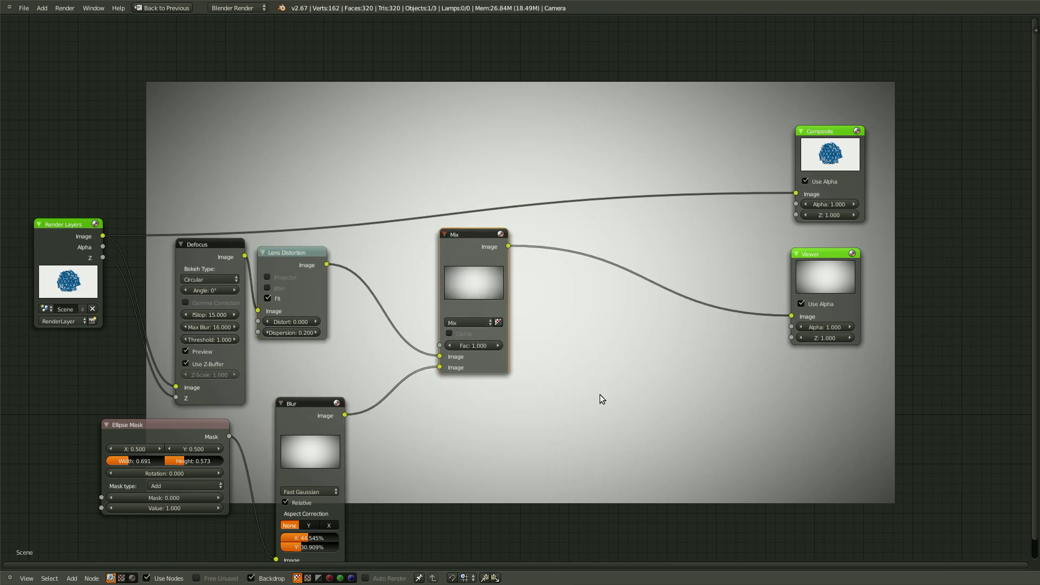
middle_drag(618, 350, 552, 375)
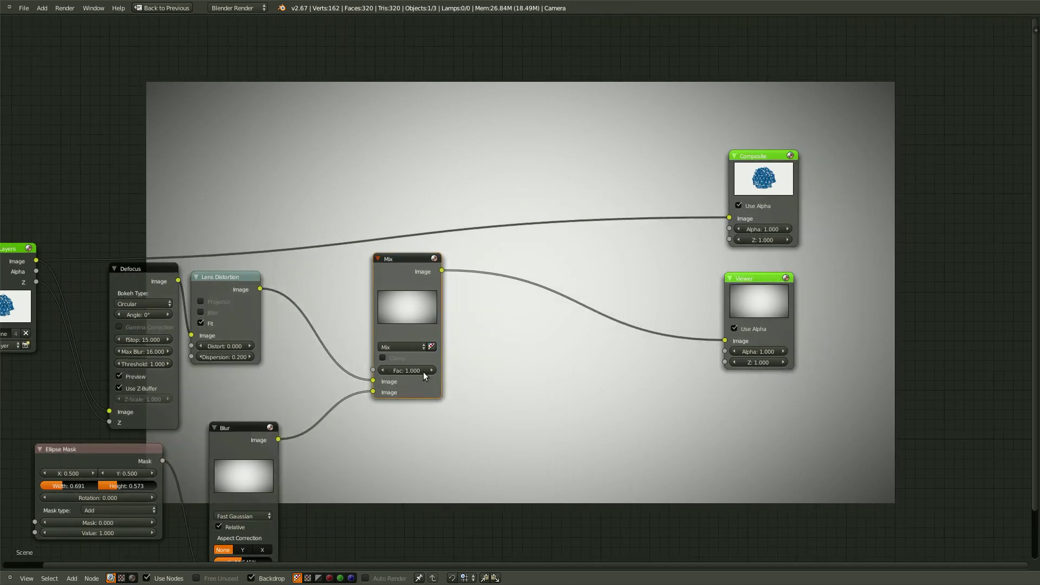
middle_drag(297, 435, 449, 369)
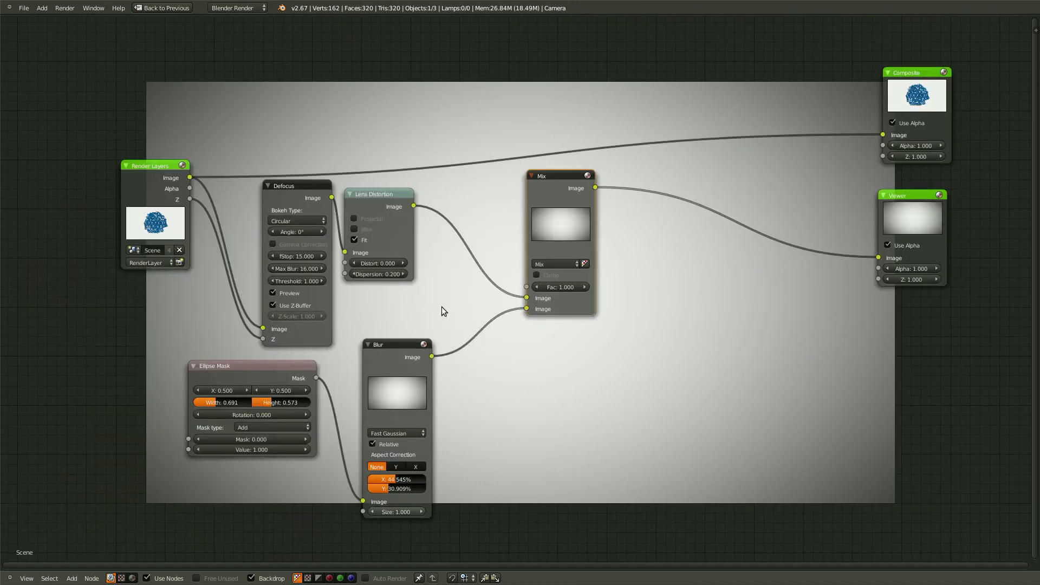
- Set the Mix node's blend type to Multiply so the blurred mask darkens the render's edges
middle_drag(441, 307, 288, 419)
click(401, 378)
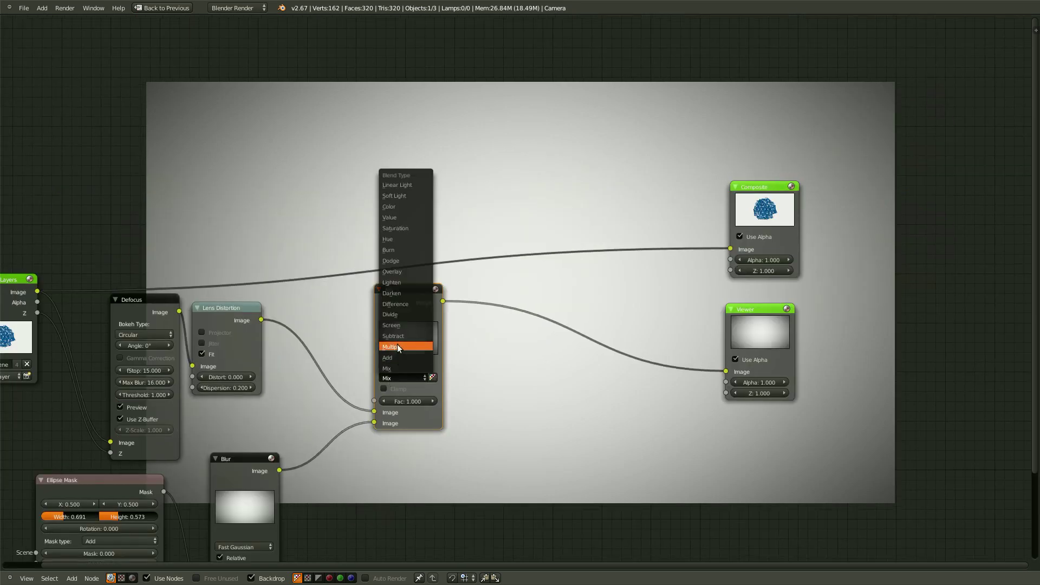
click(395, 346)
middle_drag(584, 401, 453, 491)
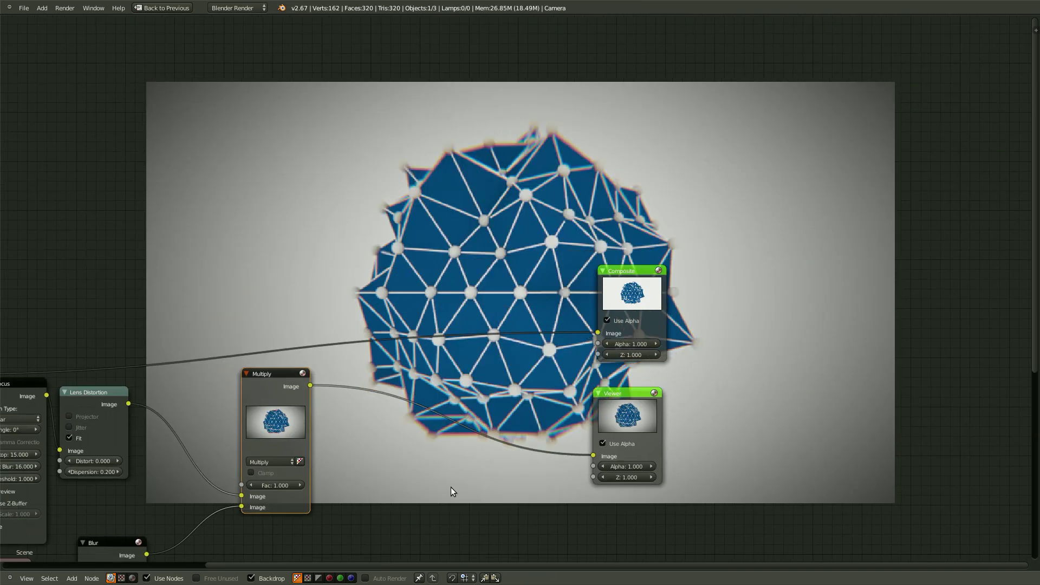
scroll(453, 492, down, 2)
scroll(559, 419, up, 2)
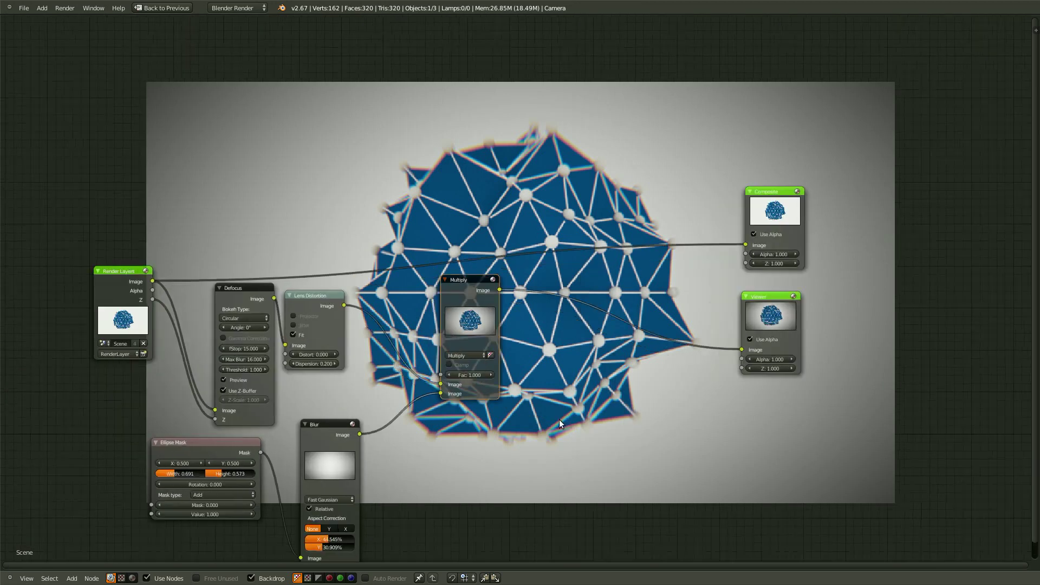
- Weaken the vignette by setting the Multiply node's factor to 0.500
click(438, 390)
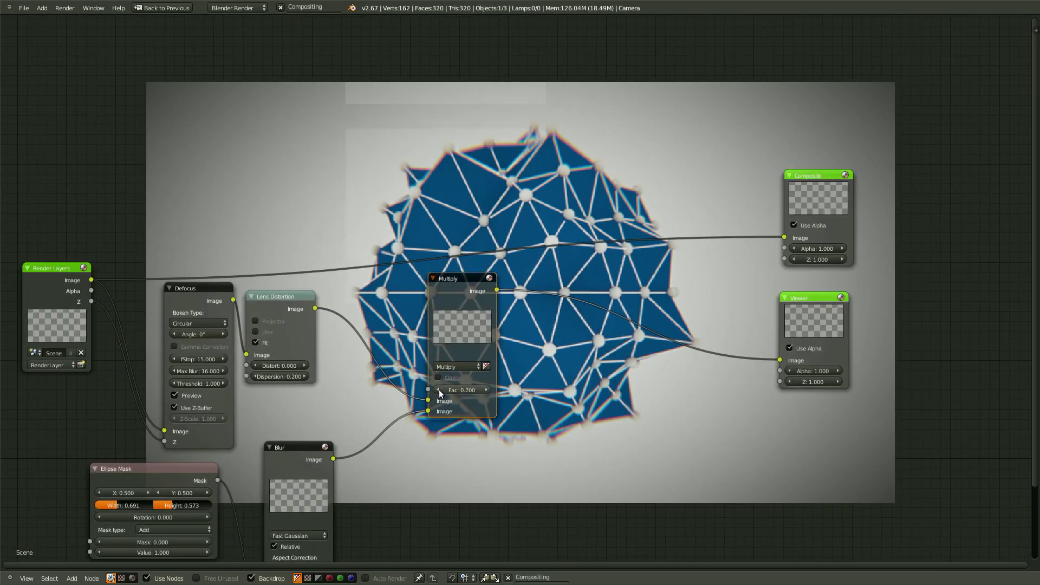
drag(439, 390, 349, 399)
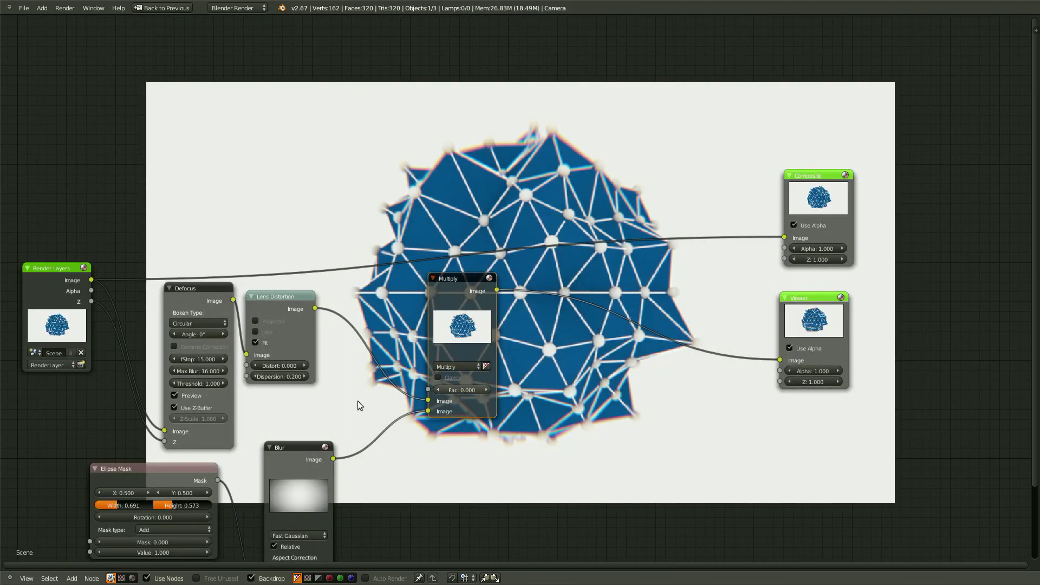
click(484, 387)
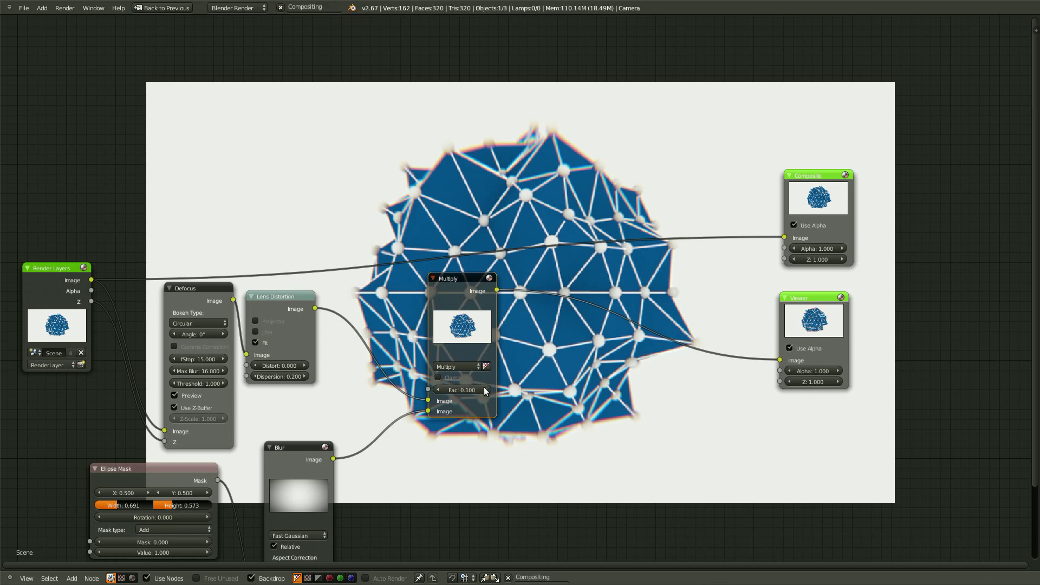
click(485, 388)
click(486, 389)
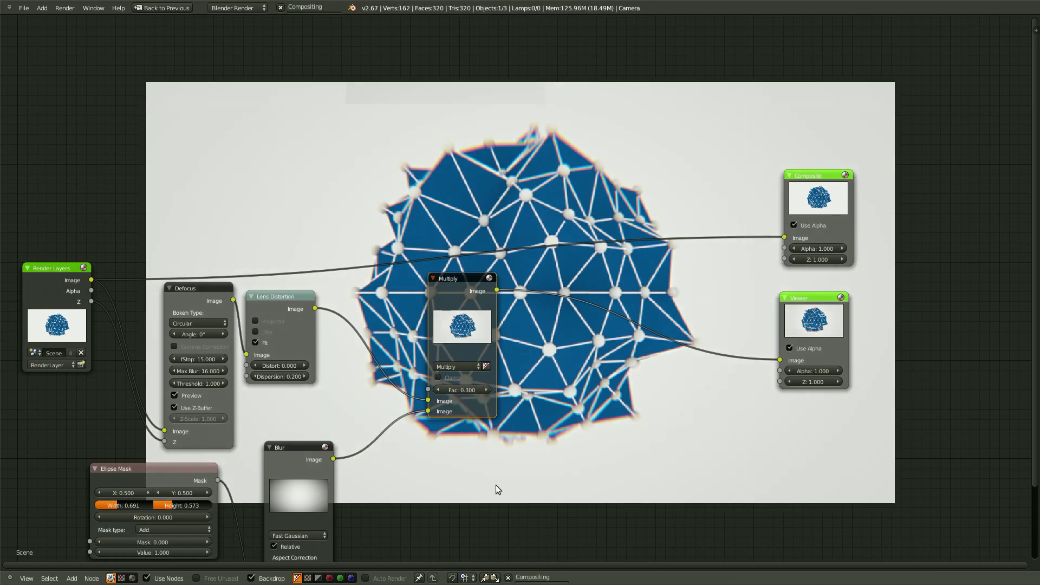
middle_drag(465, 471, 554, 430)
click(579, 348)
click(579, 349)
click(579, 350)
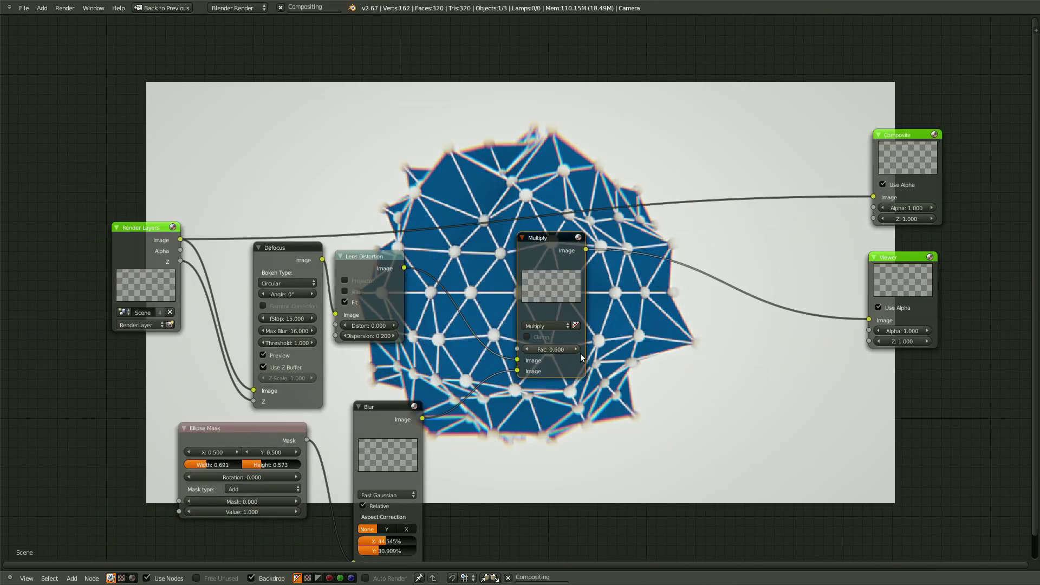
scroll(623, 384, down, 3)
middle_drag(614, 391, 476, 432)
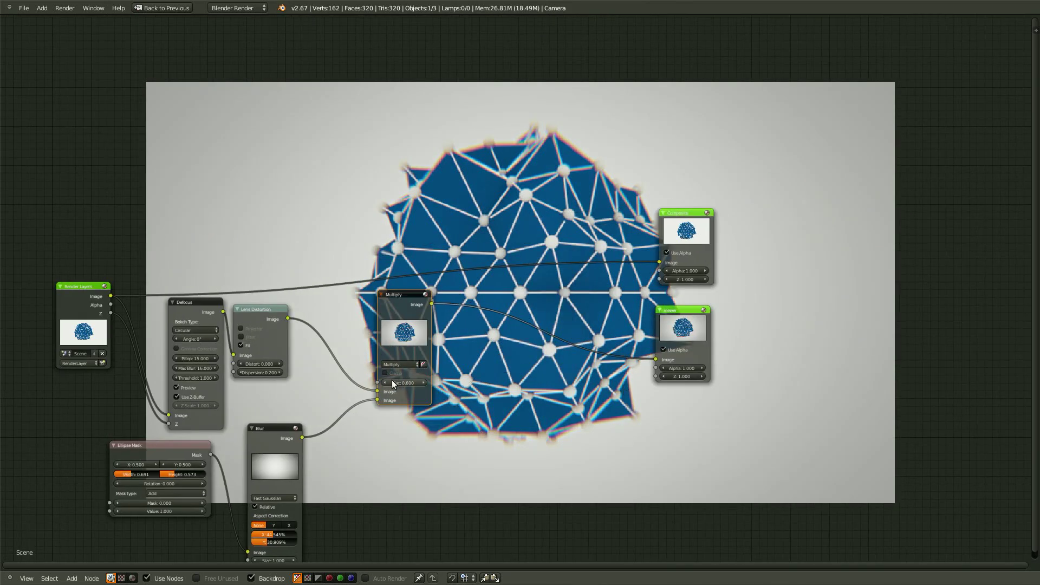
click(387, 378)
scroll(485, 398, down, 1)
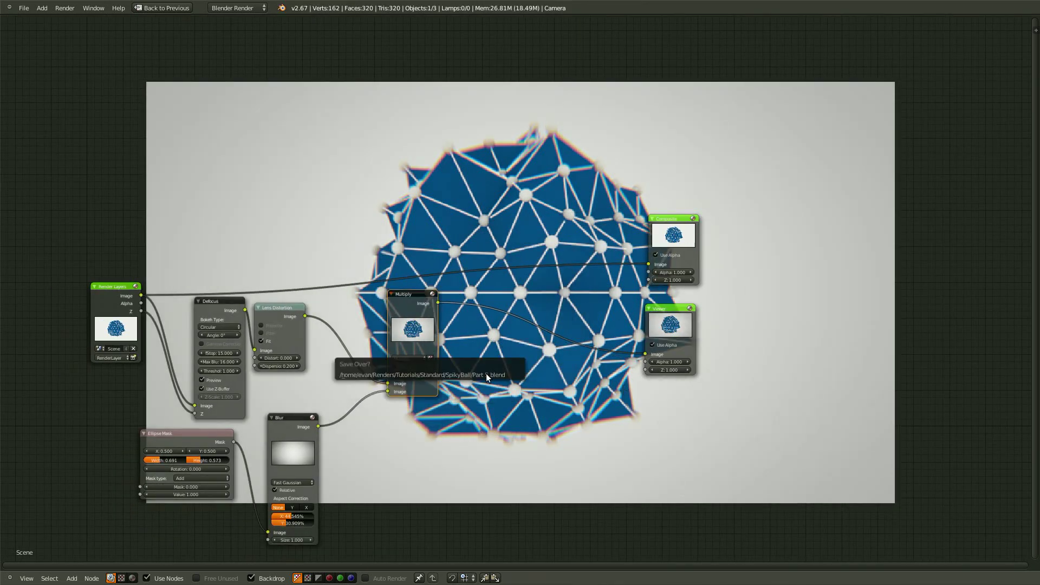
- Move the Multiply node closer to Lens Distortion and insert a Color Balance node between Multiply and the Viewer
drag(401, 318, 360, 341)
key(shift+a)
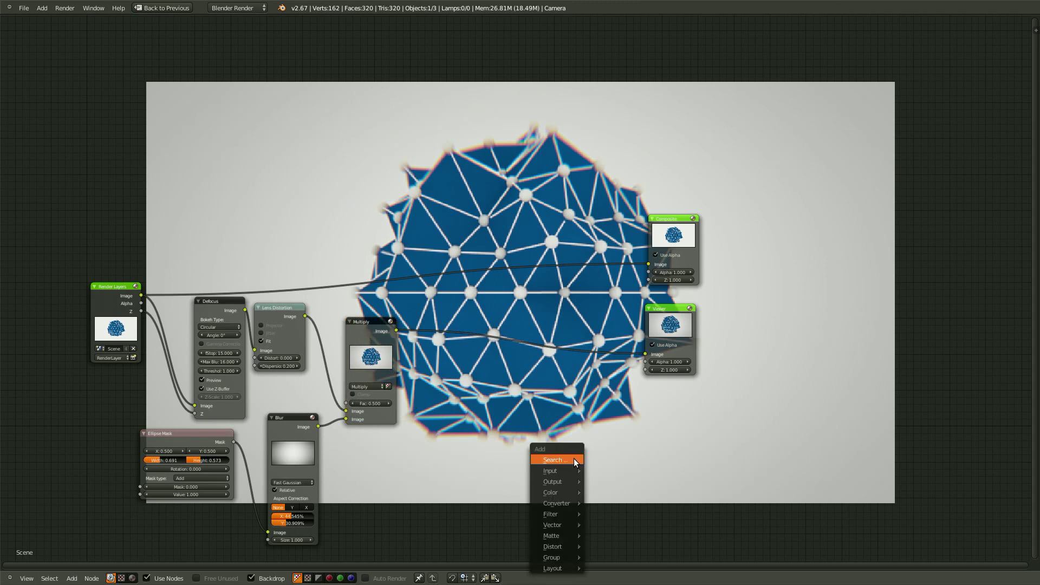
click(578, 458)
text(Co)
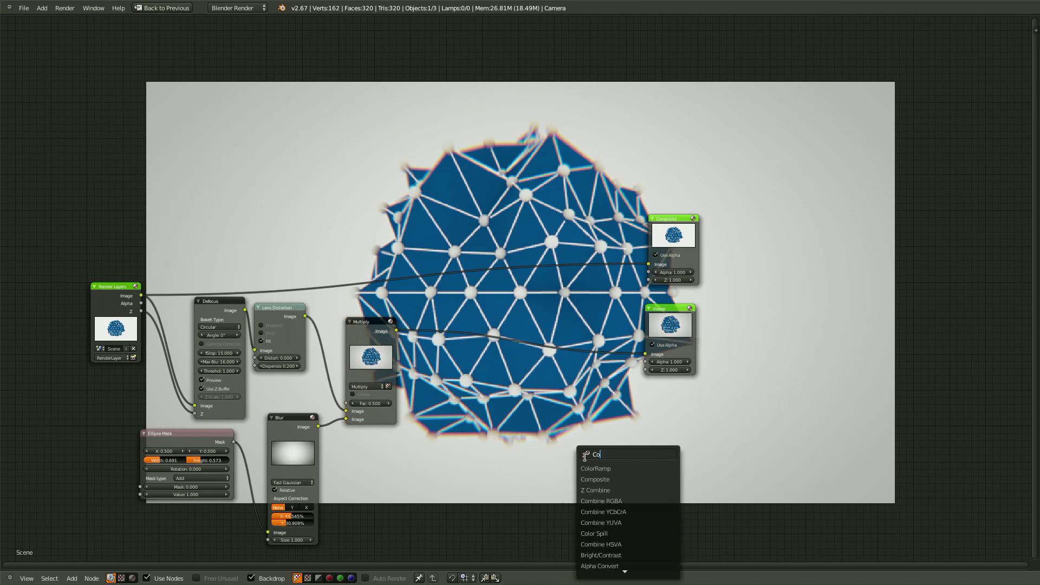
text(l)
key(Down)
key(Down)
key(Return)
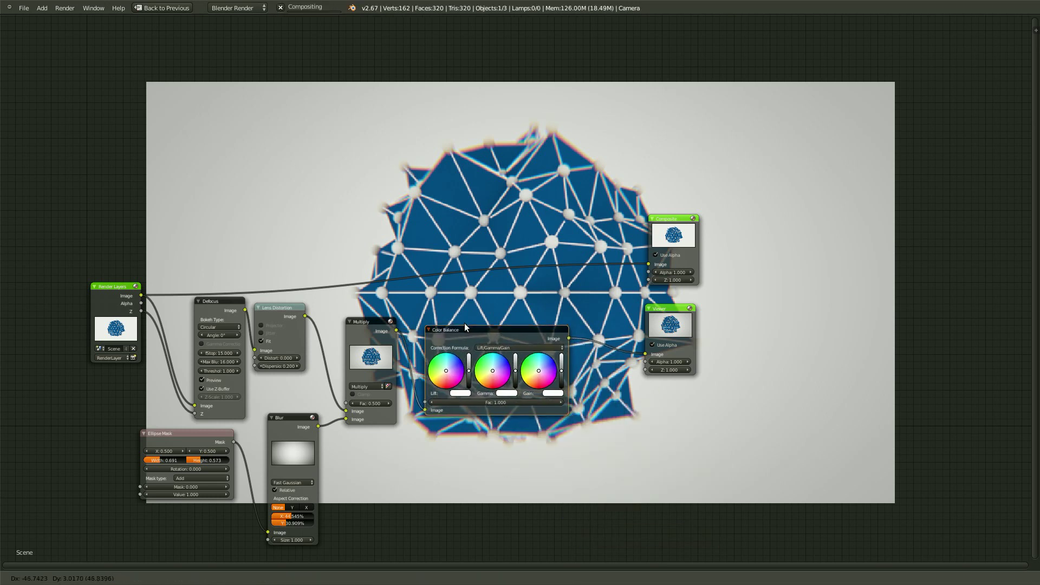
click(444, 317)
- Tint the Color Balance node's lift towards cyan and its gamma and gain slightly towards yellow
scroll(577, 437, up, 2)
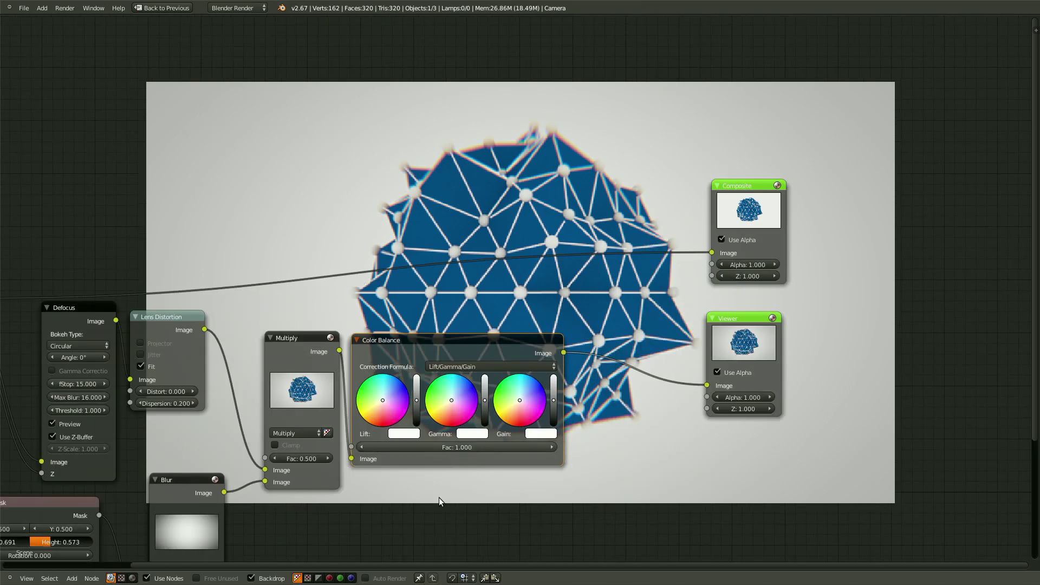
scroll(401, 458, up, 1)
click(353, 423)
drag(354, 423, 363, 408)
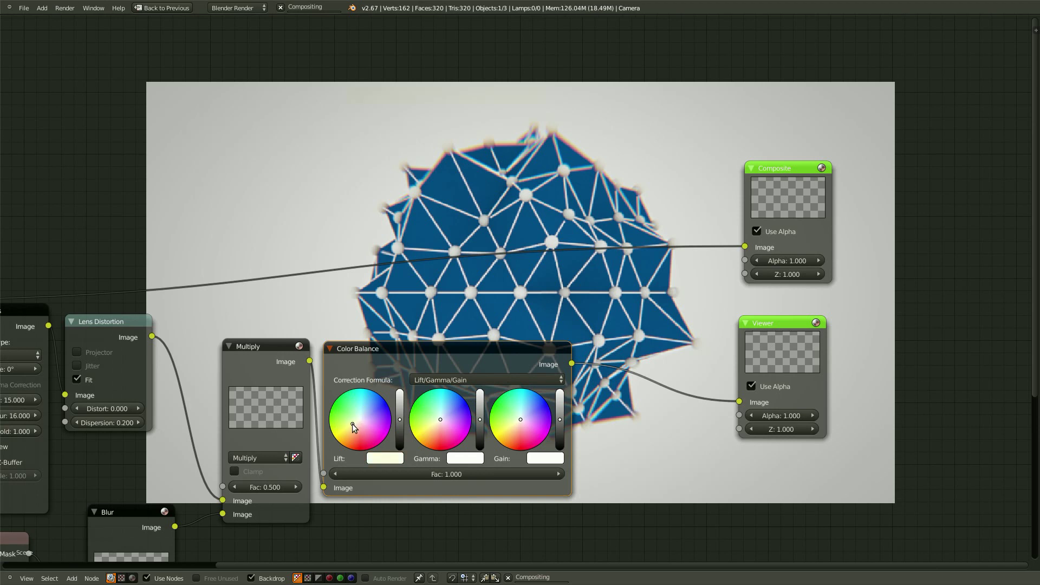
click(435, 425)
click(520, 416)
click(518, 420)
click(361, 414)
- Move the Ellipse Mask node away from the Blur node to make room and preview the mask through the Viewer
scroll(364, 406, down, 1)
middle_drag(598, 492, 623, 417)
scroll(595, 457, up, 3)
scroll(972, 400, down, 3)
scroll(624, 417, up, 1)
drag(298, 339, 196, 365)
middle_drag(322, 456, 418, 434)
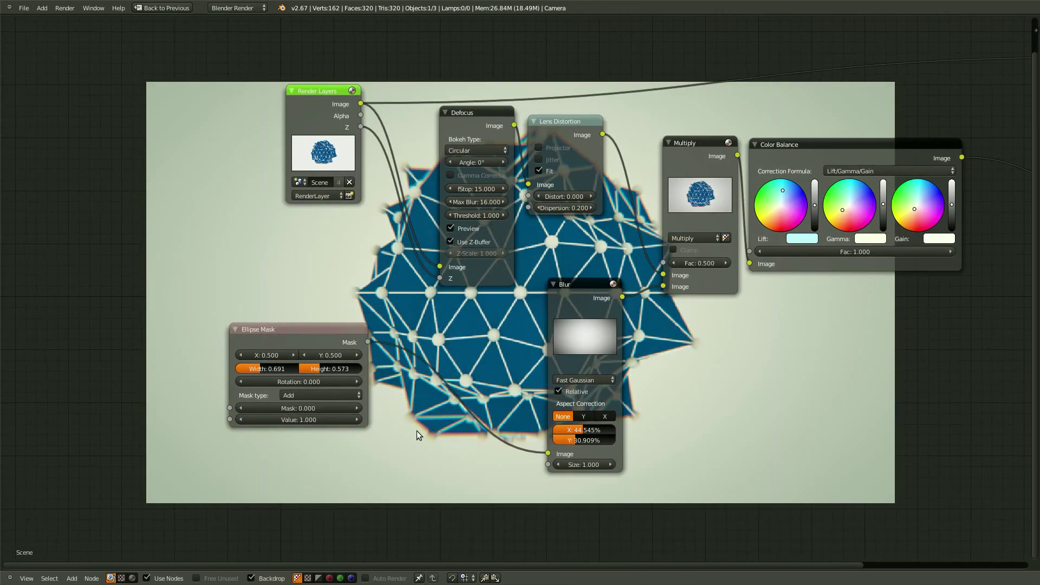
key(shift+a)
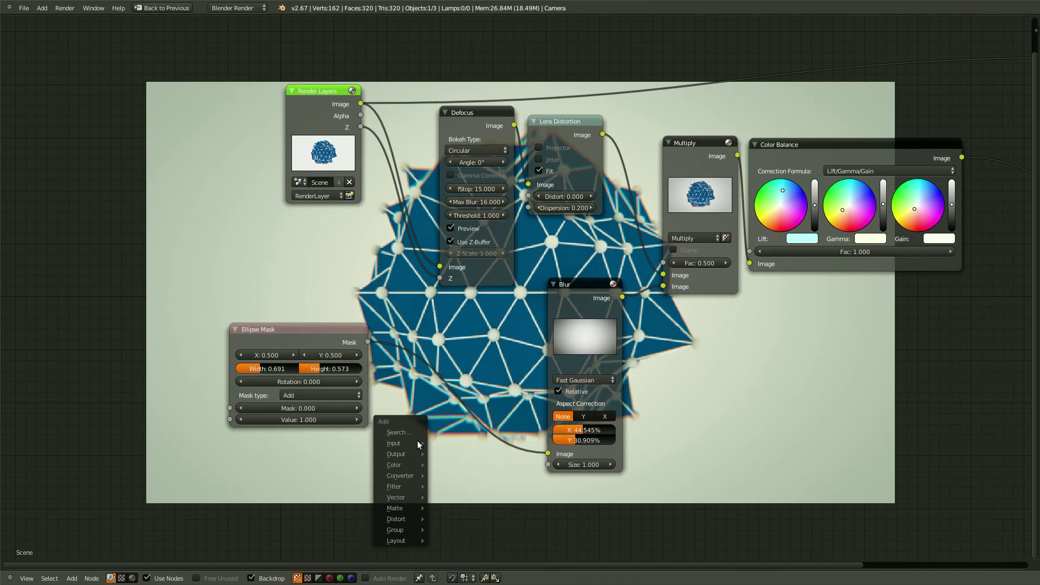
ctrl+shift+click(333, 334)
middle_drag(260, 326, 366, 316)
drag(366, 316, 222, 307)
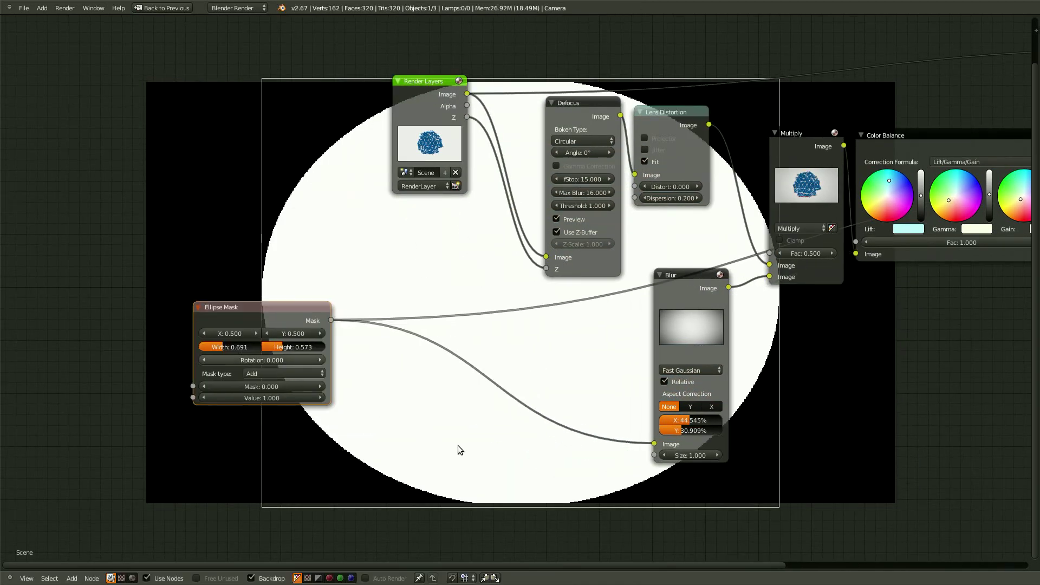
- Add a ColorRamp node between the Ellipse Mask and Blur nodes
middle_drag(593, 441, 466, 453)
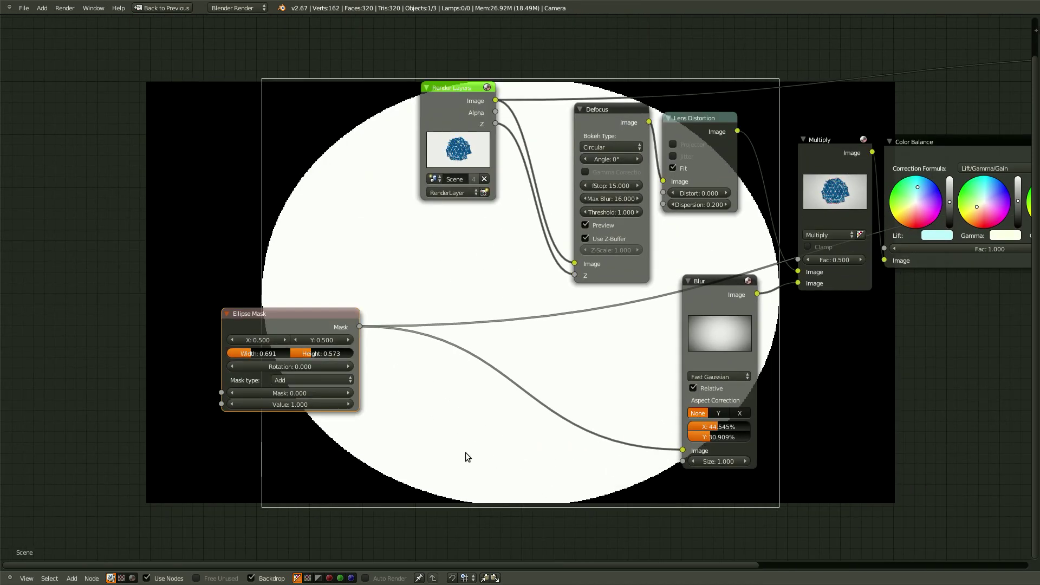
key(shift+a)
click(466, 453)
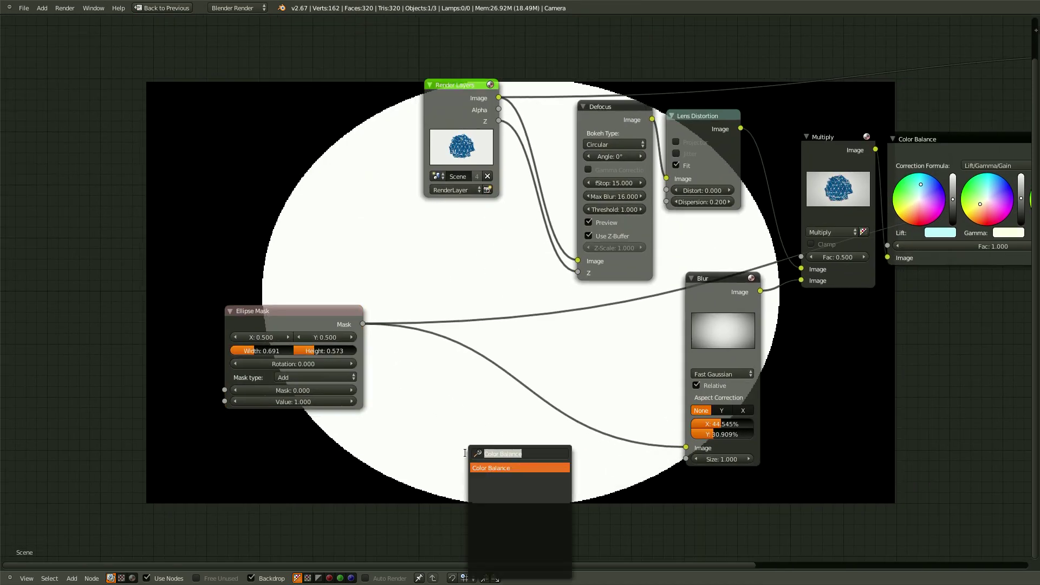
text(ramp)
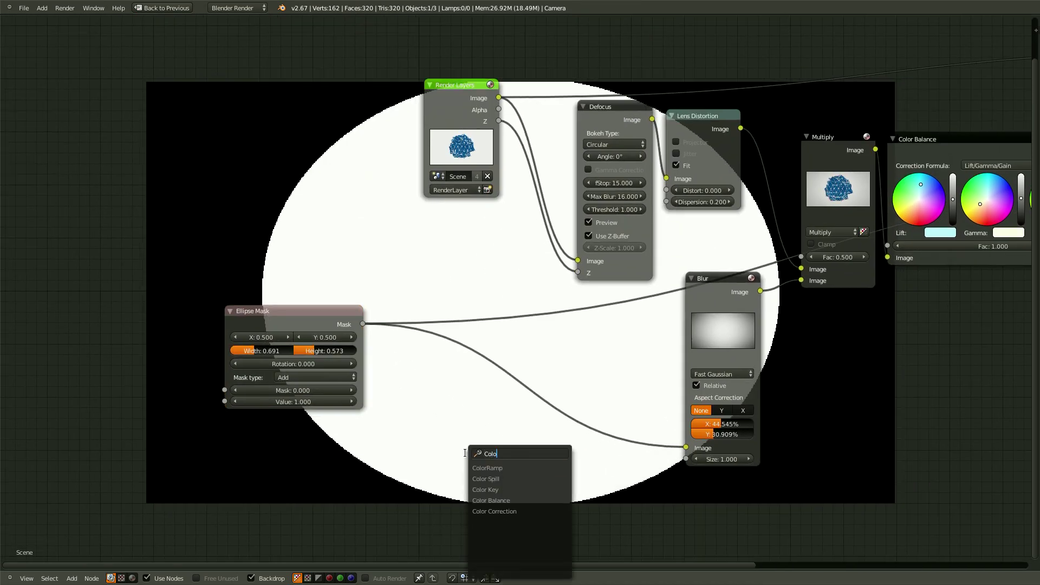
key(Return)
click(464, 453)
drag(514, 470, 435, 357)
drag(426, 431, 466, 433)
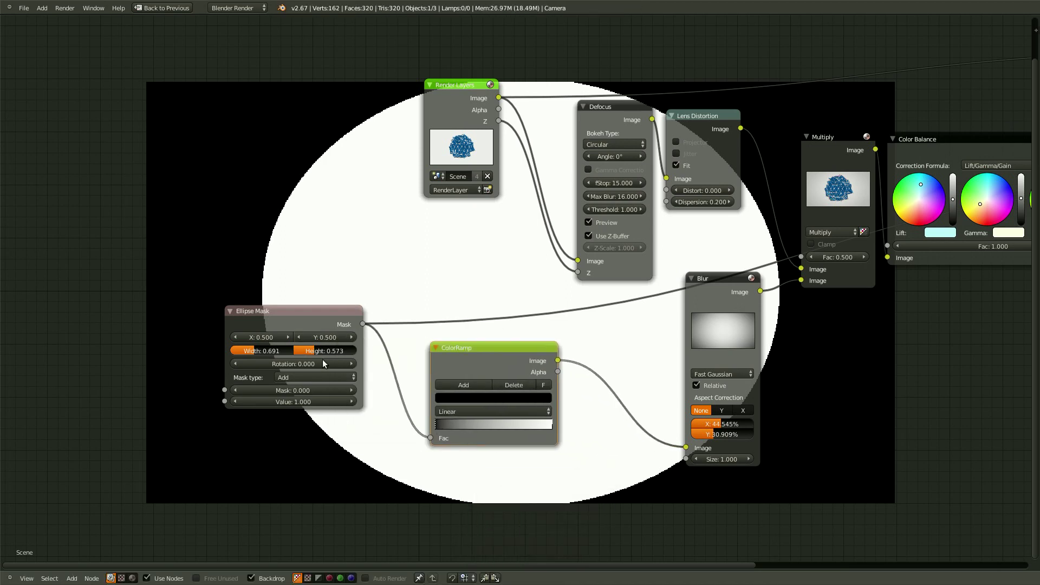
- Change the ColorRamp's black stop to dark grey and preview the ColorRamp through the Viewer node
scroll(515, 473, up, 2)
drag(400, 495, 348, 493)
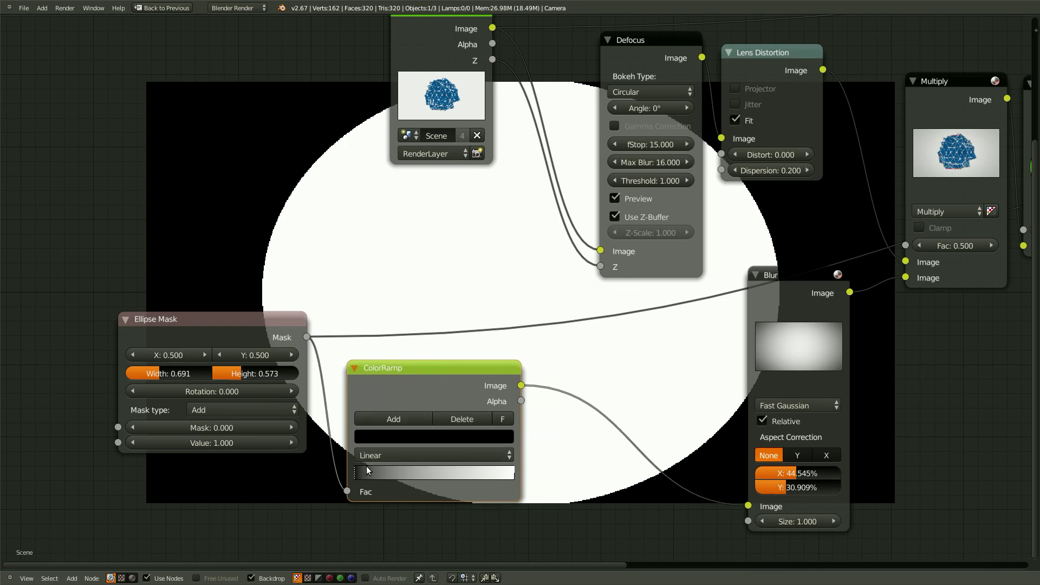
drag(358, 469, 306, 477)
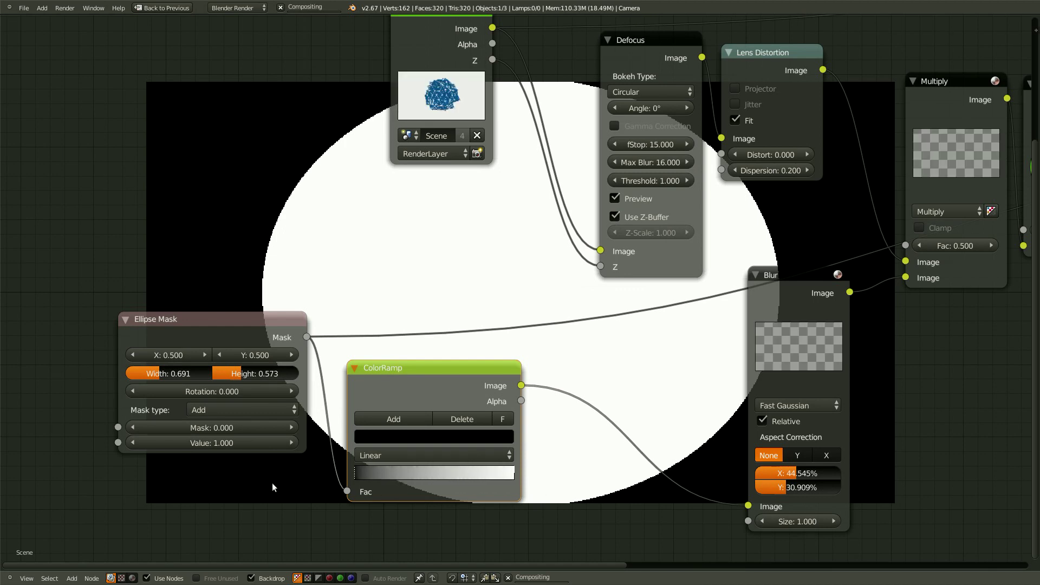
click(376, 436)
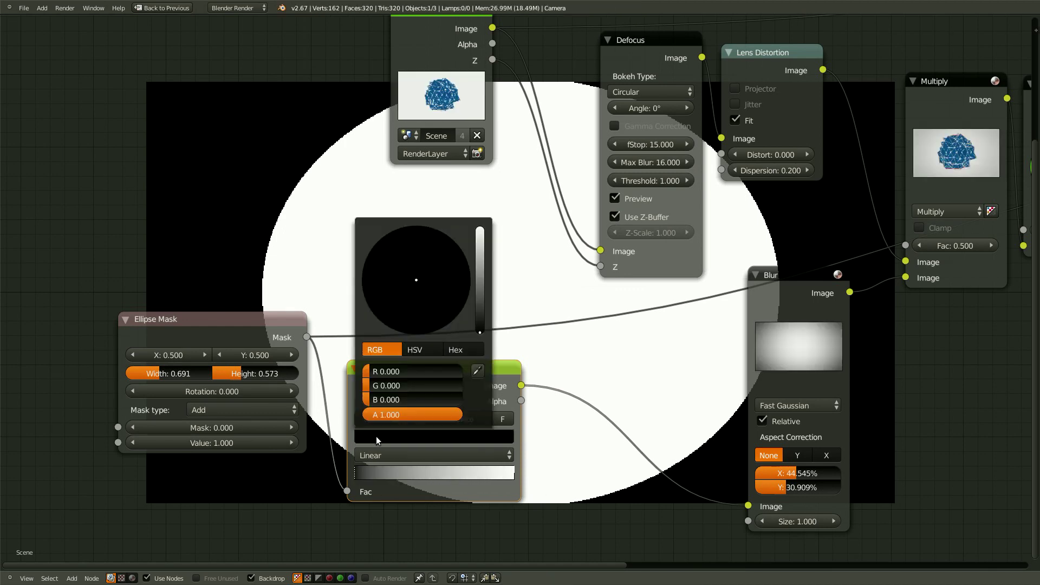
click(481, 281)
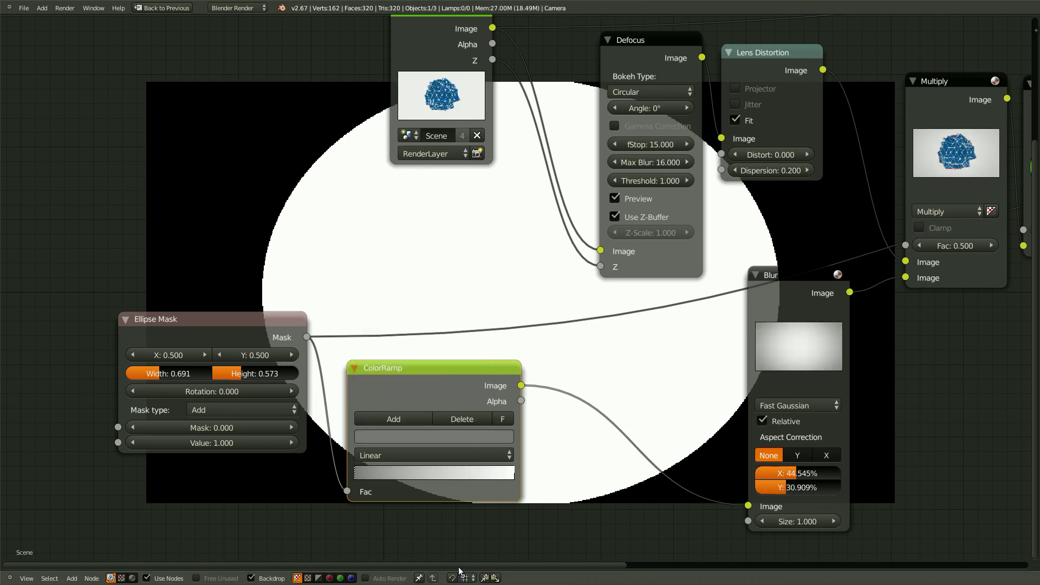
ctrl+shift+click(451, 369)
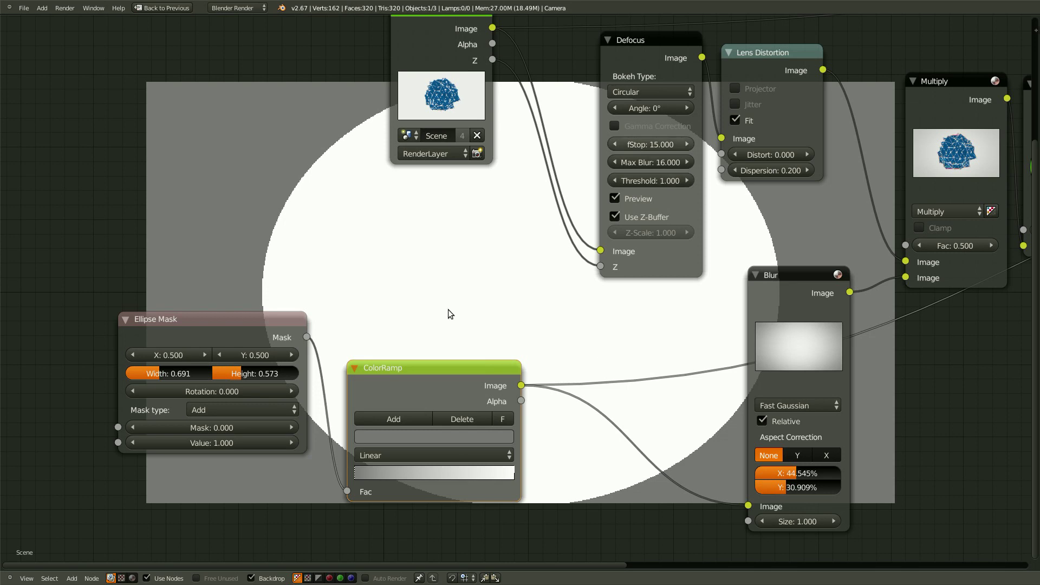
click(371, 437)
mouse_move(479, 287)
mouse_down()
mouse_move(479, 304)
mouse_move(479, 260)
mouse_move(464, 333)
mouse_move(470, 298)
mouse_up()
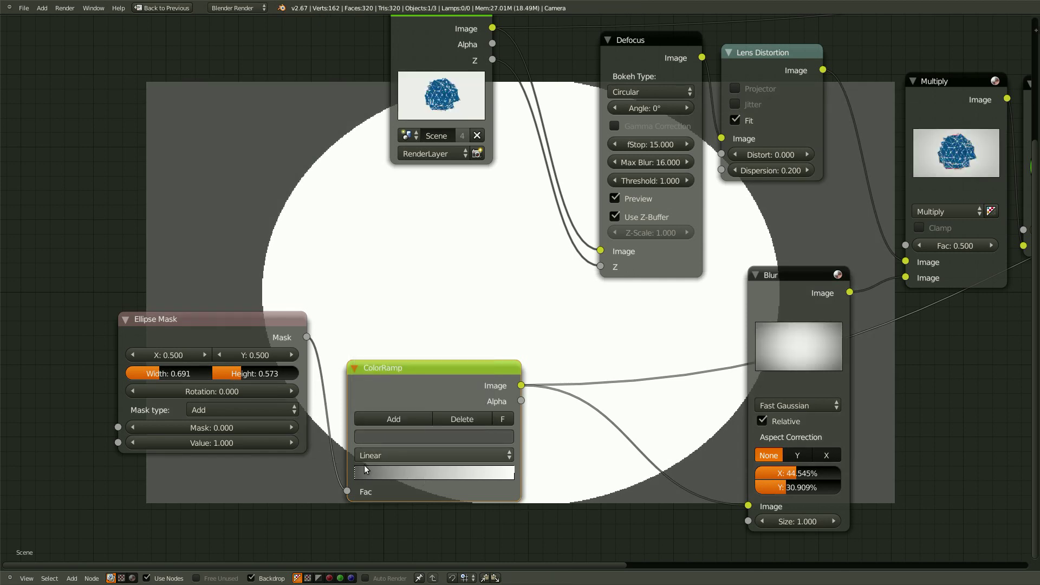
- Slide the ColorRamp's dark grey stop a short way towards the white stop
drag(364, 467, 447, 467)
drag(379, 485, 479, 488)
click(513, 474)
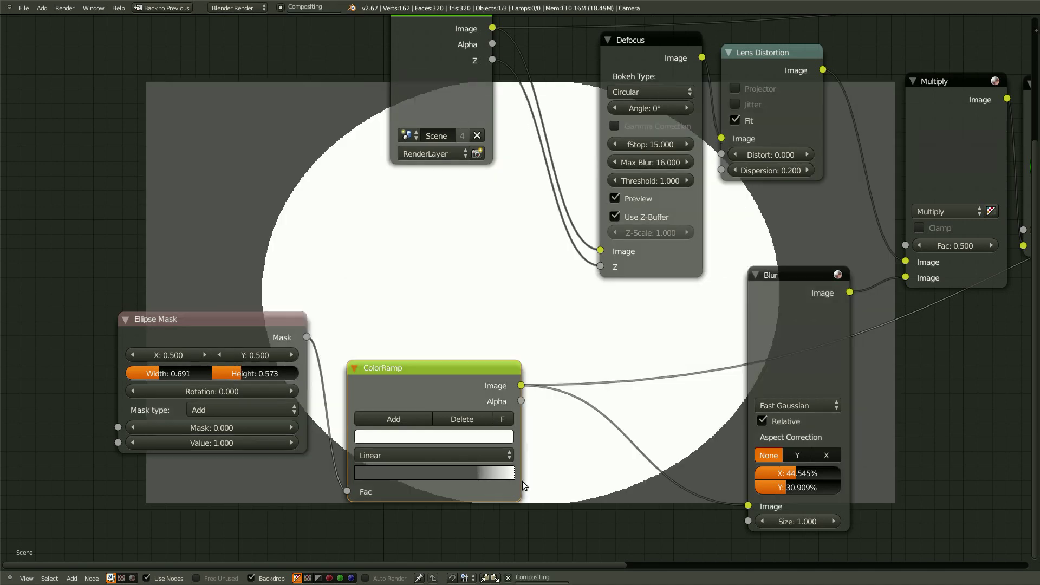
drag(476, 473, 384, 478)
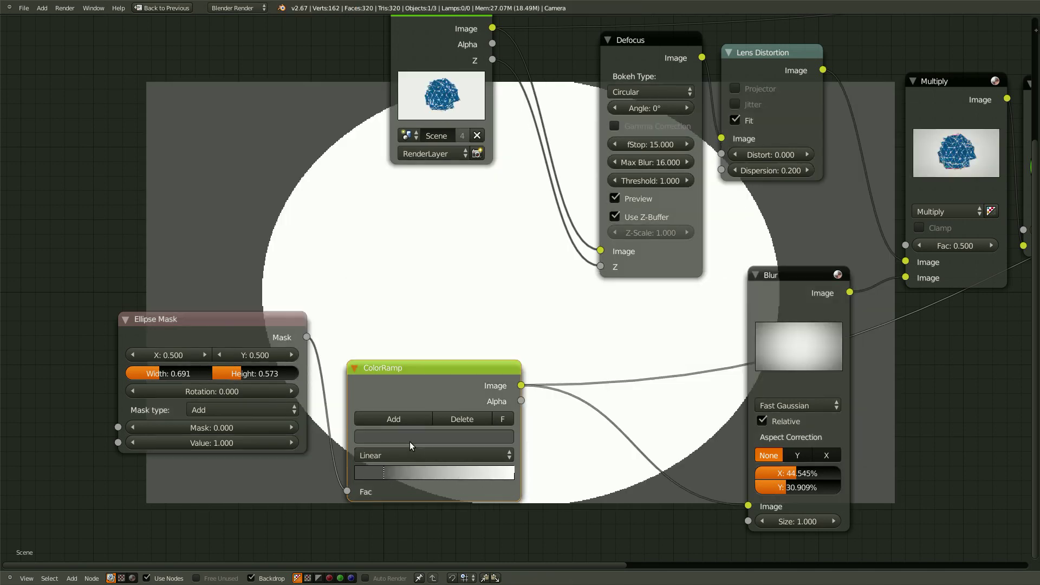
- Preview the Blur node through the Viewer and reduce its size to X 26.364% and Y 5.455%
scroll(567, 474, down, 3)
middle_drag(768, 213, 668, 229)
ctrl+shift+click(639, 305)
middle_drag(690, 367, 508, 379)
scroll(409, 319, down, 4)
scroll(433, 407, up, 3)
drag(418, 431, 393, 446)
scroll(406, 438, up, 1)
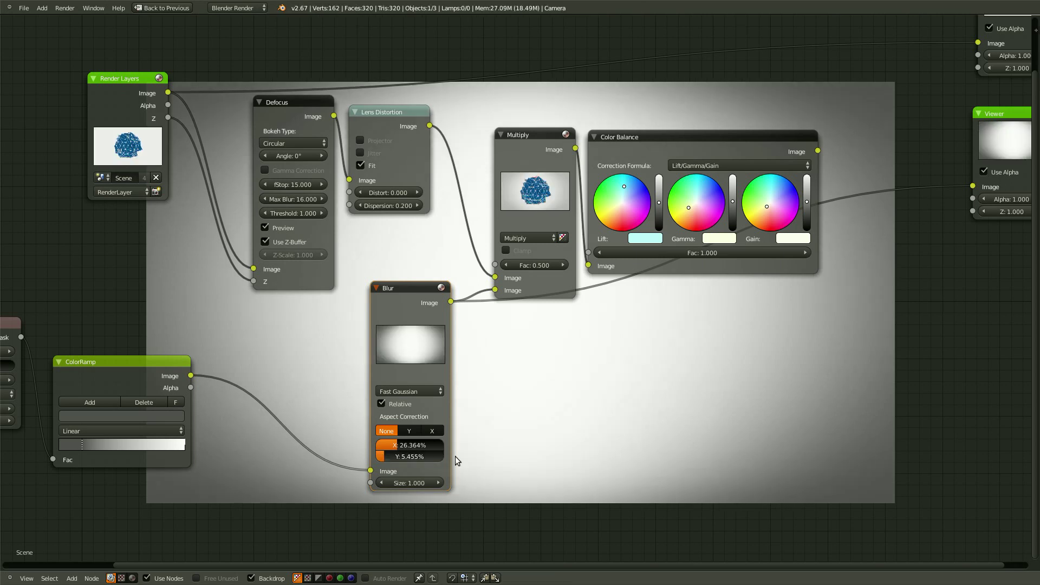
- Preview the Multiply node's result, and switch the Viewer to the Color Balance node's output
middle_drag(467, 452, 608, 428)
scroll(609, 428, down, 4)
middle_drag(625, 280, 492, 366)
ctrl+shift+click(490, 241)
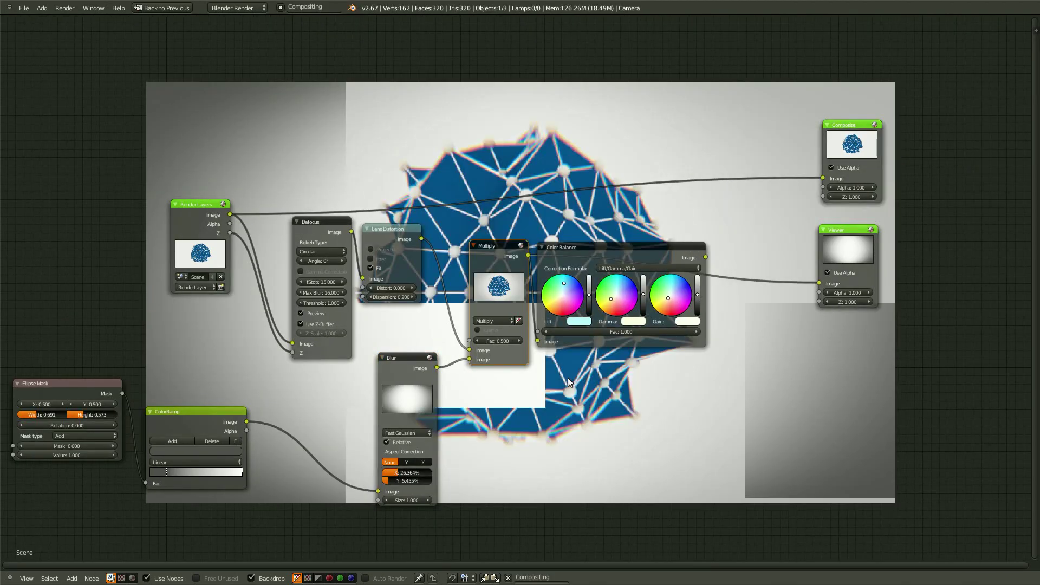
middle_drag(567, 378, 722, 380)
scroll(646, 460, up, 2)
middle_drag(794, 284, 599, 238)
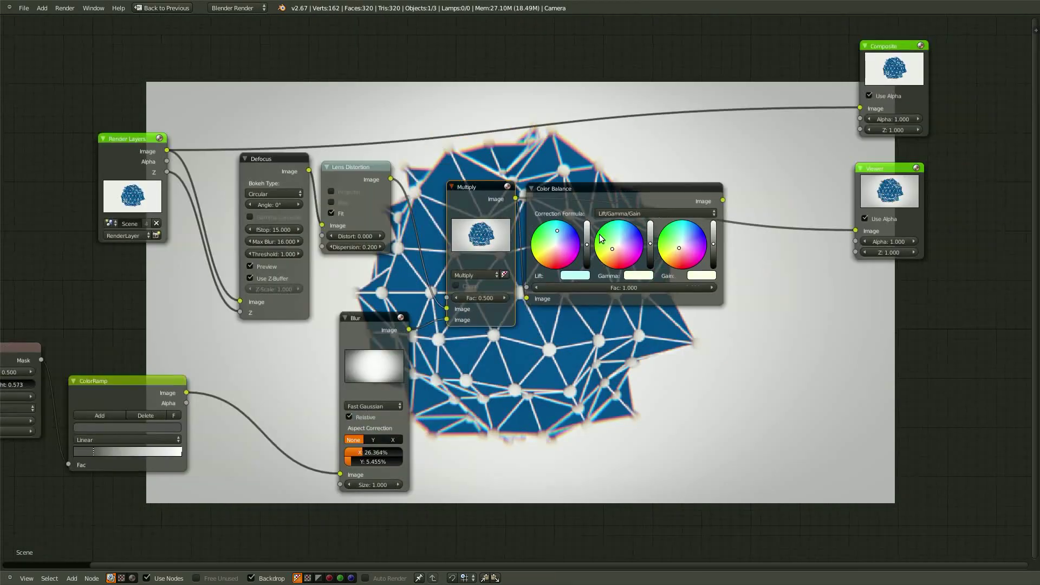
ctrl+shift+click(598, 189)
- Try reducing the Blur node's size to 3.636% in both X and Y
middle_drag(609, 370, 716, 263)
scroll(457, 384, up, 2)
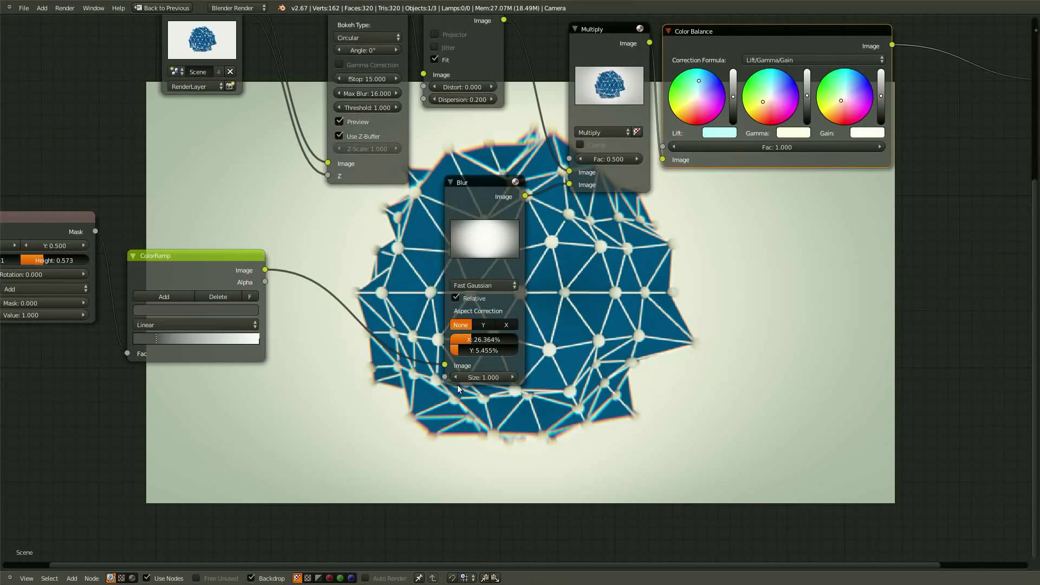
drag(457, 351, 458, 340)
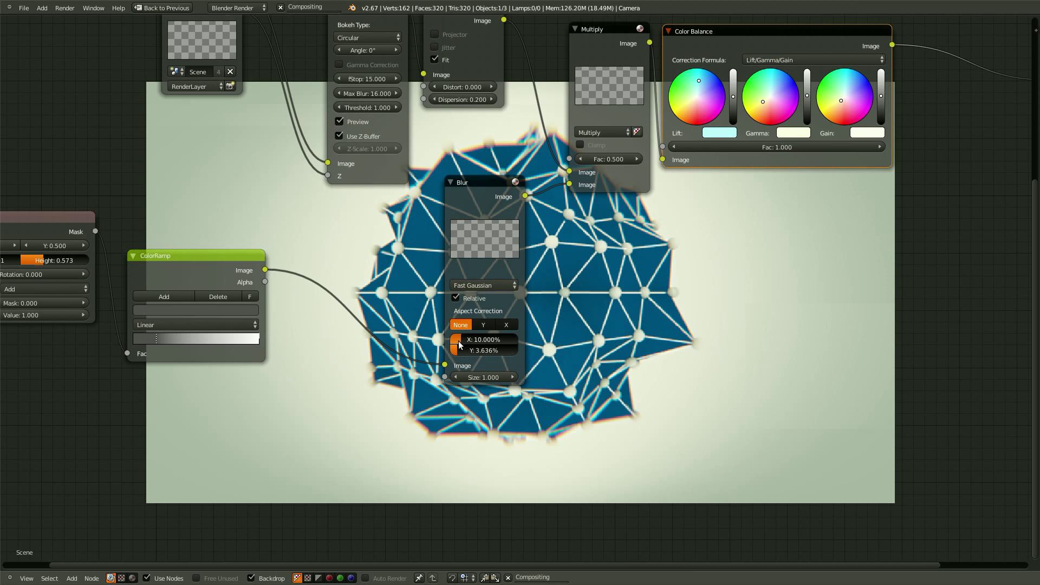
scroll(518, 353, down, 1)
middle_drag(588, 364, 468, 312)
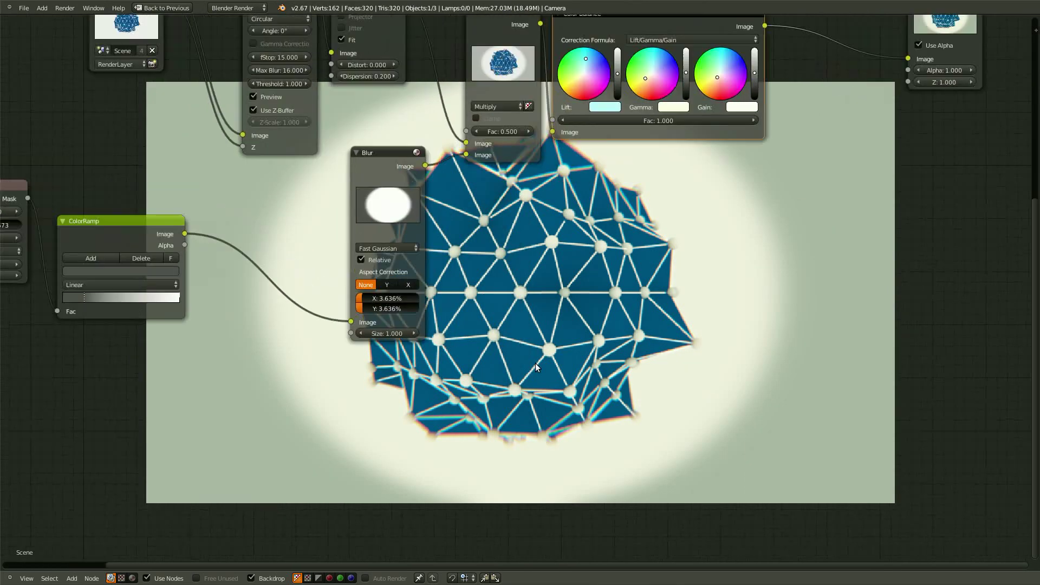
- Set the Blur node's size to X 14.545% and Y 10.909% for a softer vignette
scroll(246, 374, up, 2)
mouse_move(267, 309)
mouse_down()
mouse_move(275, 322)
mouse_move(281, 305)
mouse_move(278, 327)
mouse_up()
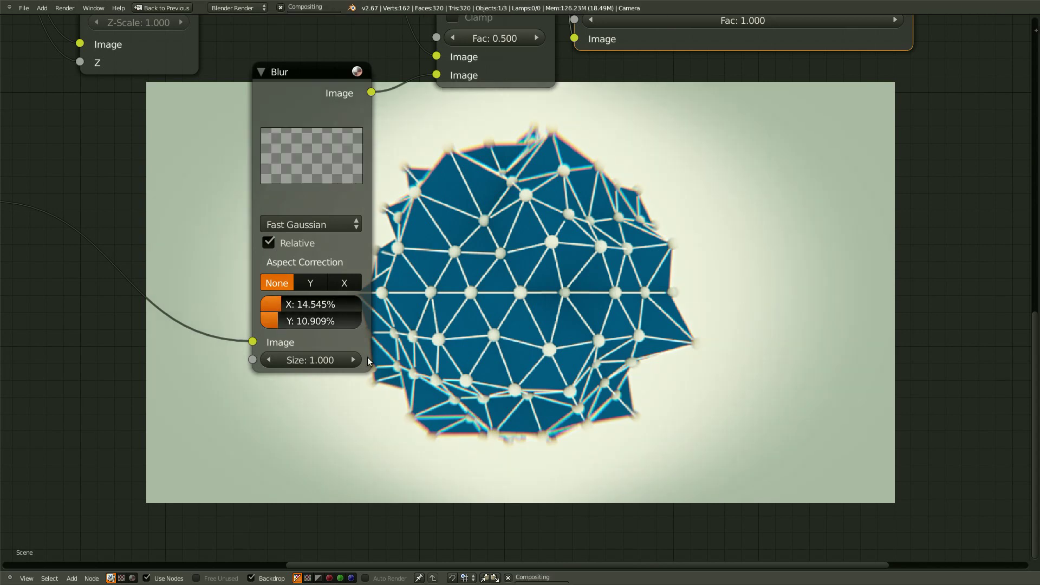
scroll(519, 378, down, 4)
- Shift the Color Balance node's gain colour slightly further towards pale yellow-green
scroll(352, 449, up, 3)
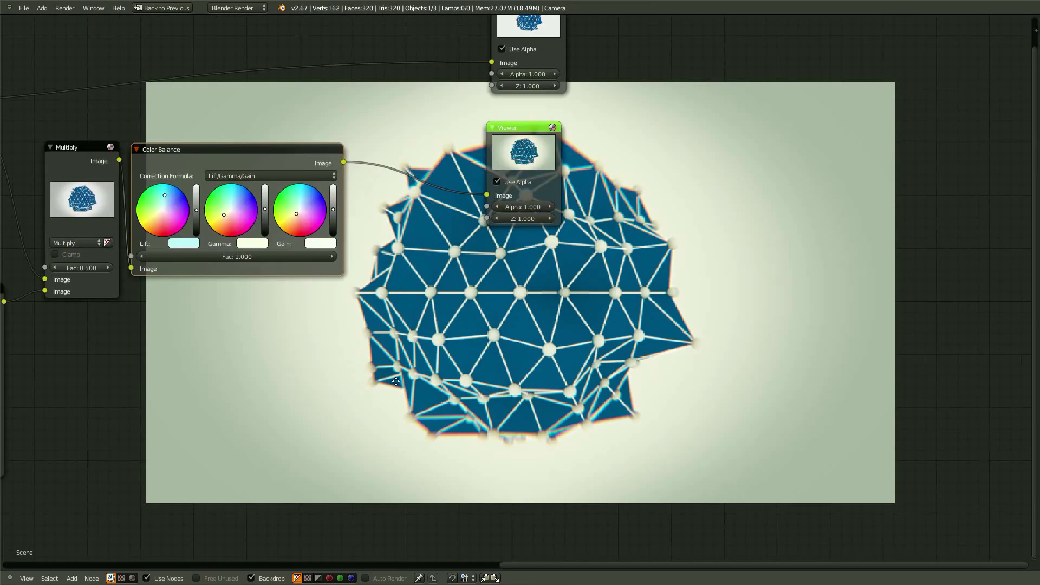
middle_drag(375, 386, 486, 440)
scroll(486, 441, up, 3)
drag(319, 292, 327, 294)
scroll(486, 400, down, 4)
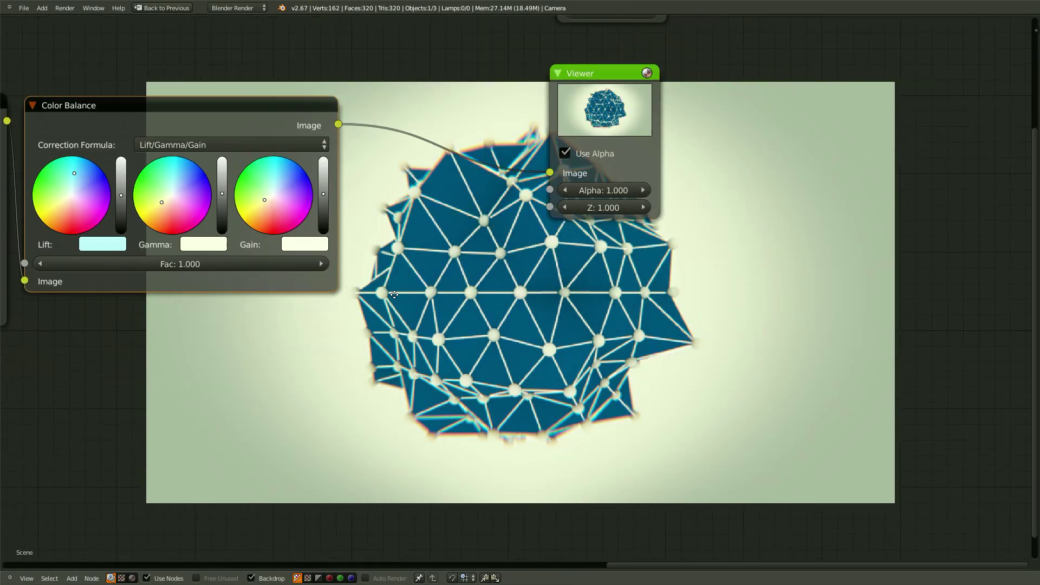
- Look over the whole compositing node setup and save the blend file over the existing one
middle_drag(482, 396, 535, 357)
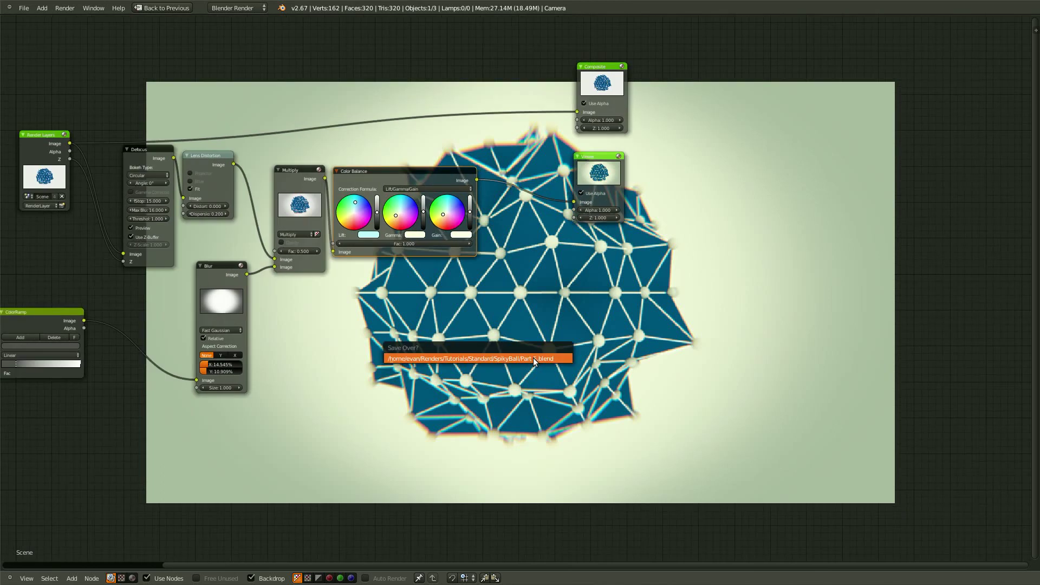
scroll(639, 410, up, 2)
middle_drag(640, 411, 696, 340)
scroll(697, 340, up, 1)
middle_drag(616, 391, 685, 436)
scroll(636, 401, down, 1)
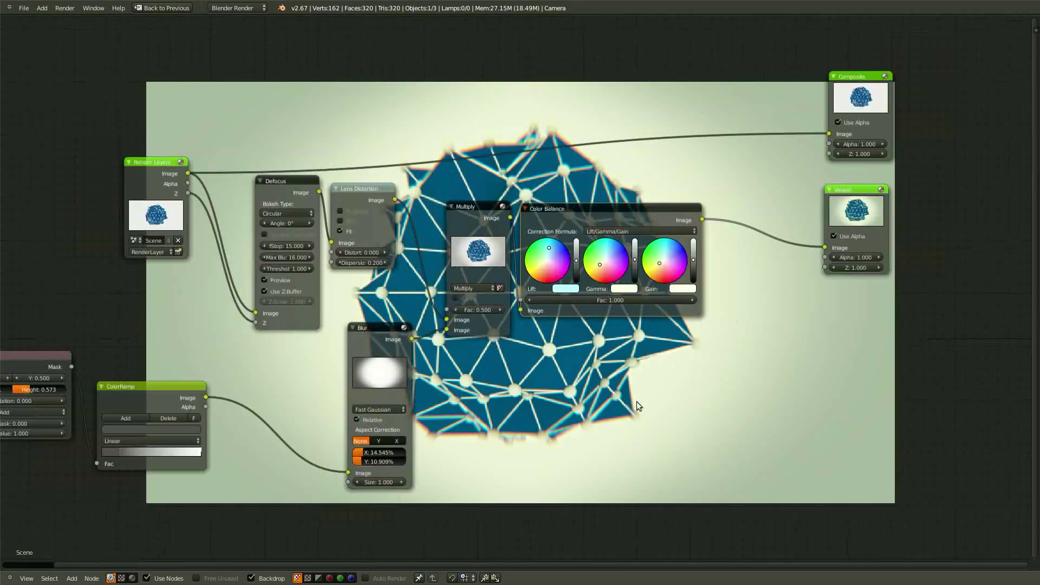
scroll(580, 379, down, 1)
middle_drag(295, 233, 423, 214)
scroll(423, 212, up, 1)
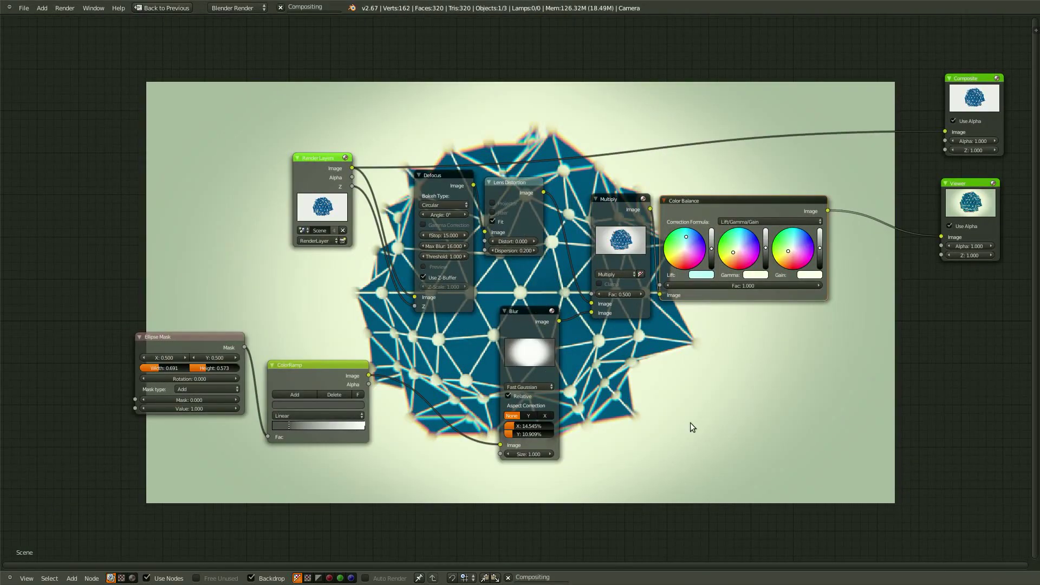
middle_drag(694, 417, 607, 432)
key(ctrl+s)
click(653, 395)
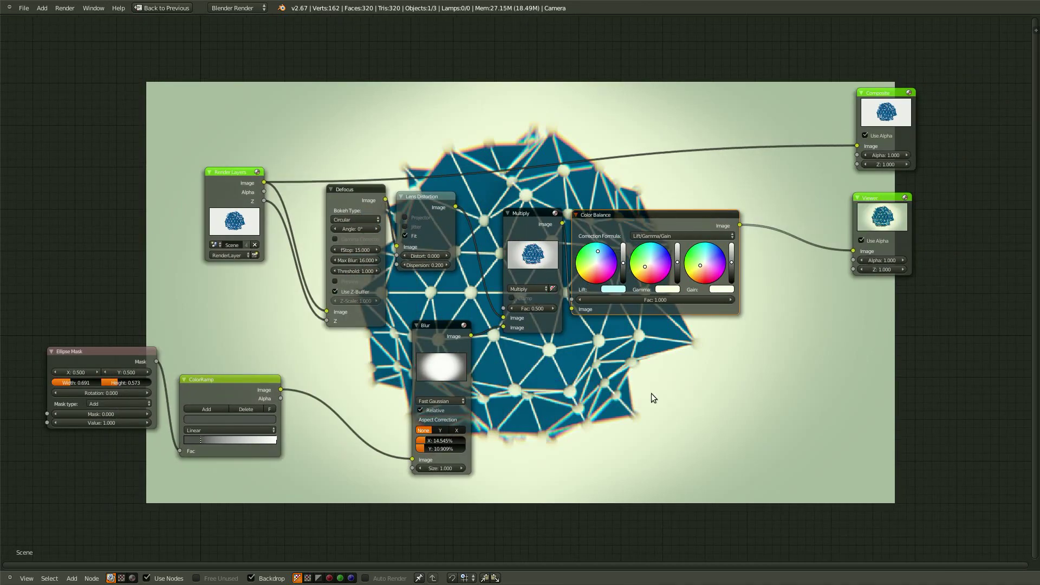